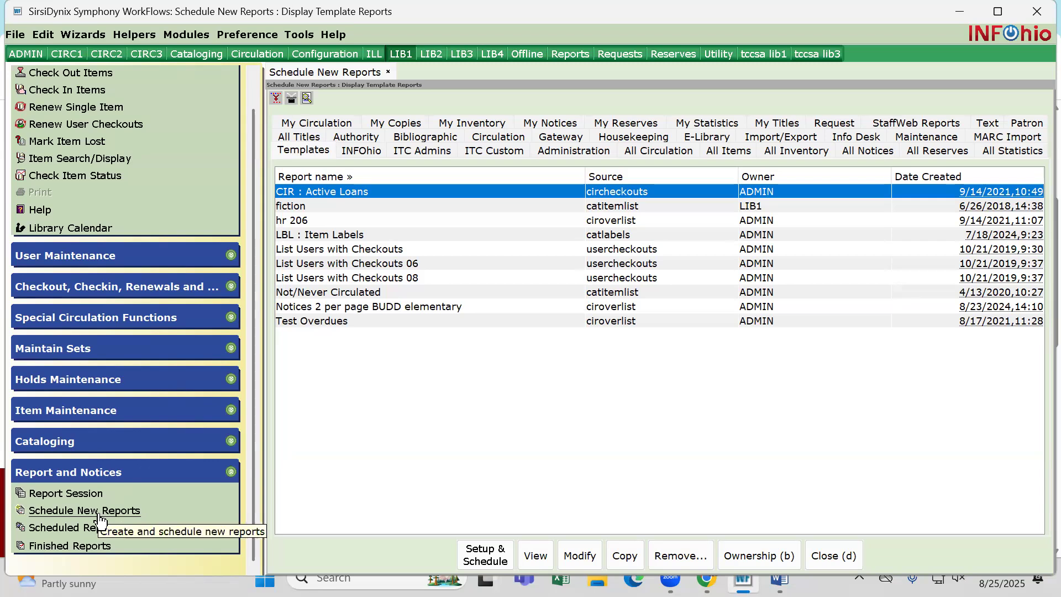
Start setting up a new CAT : Shelf List report from the INFOhio report templates
left_click(98, 514)
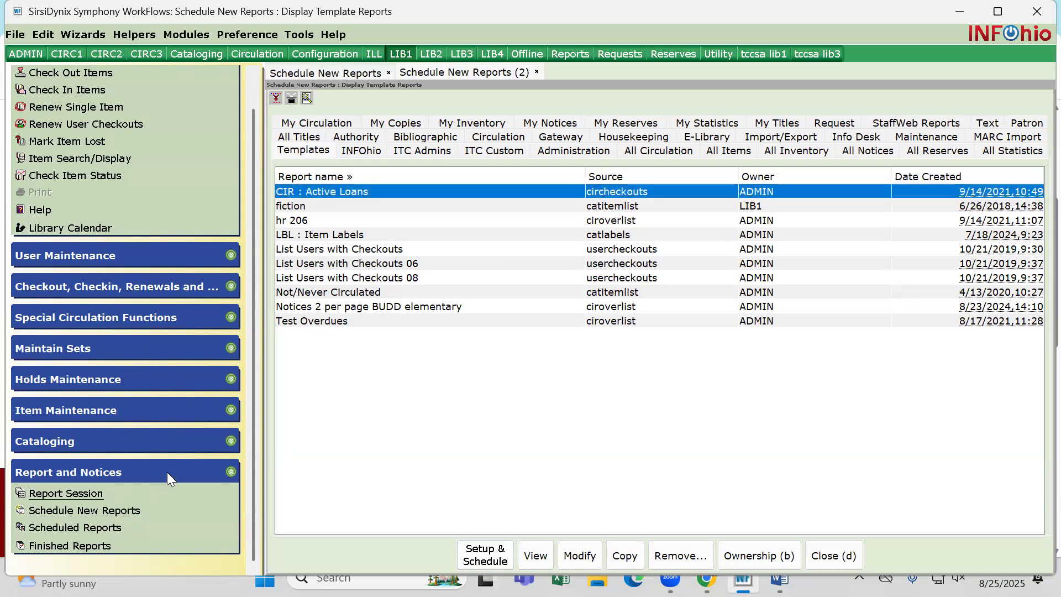
left_click(360, 150)
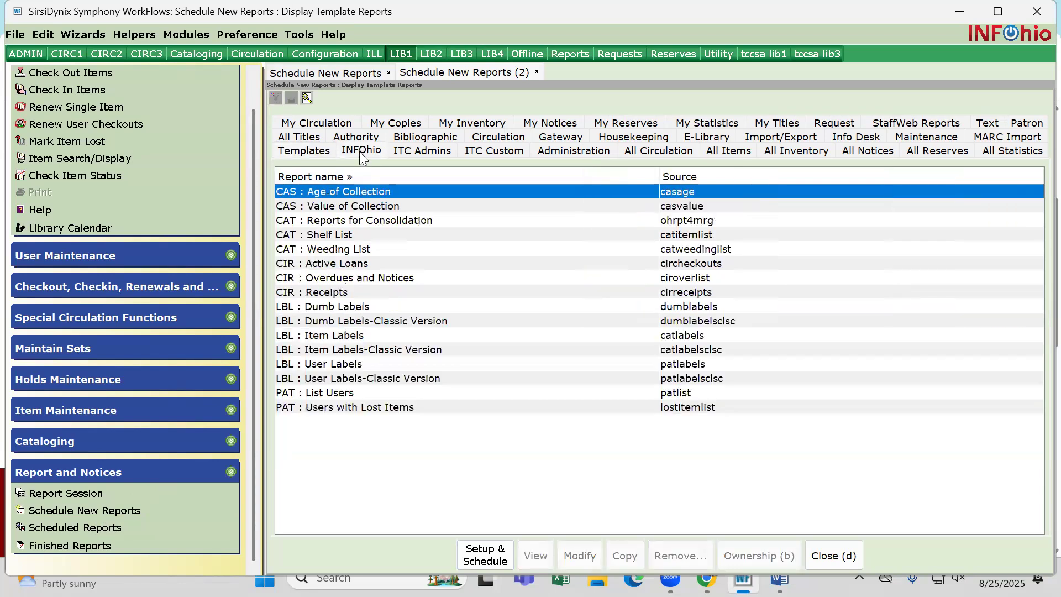
left_click(330, 236)
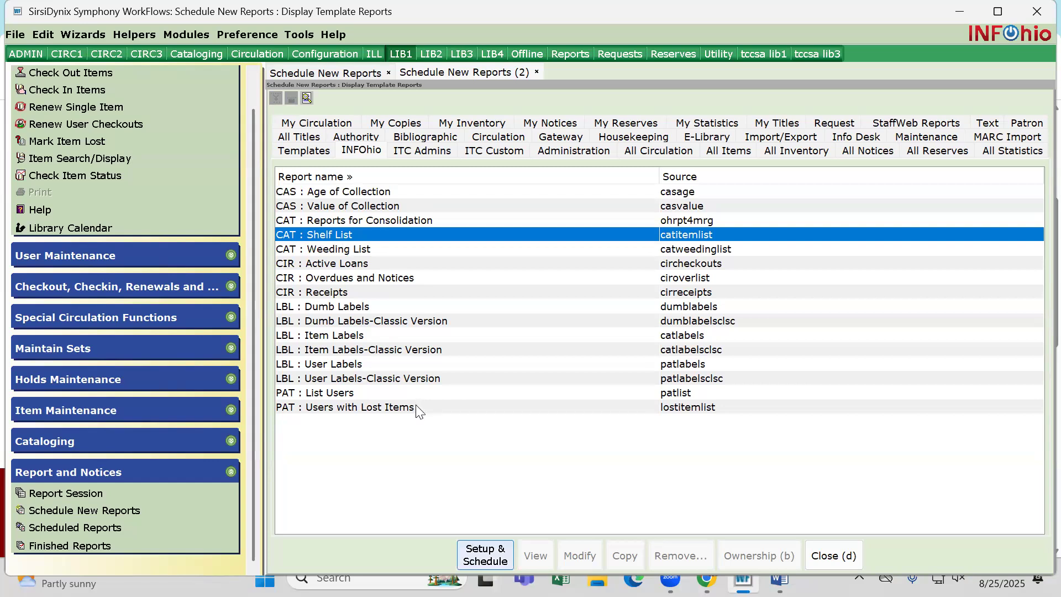
left_click(485, 554)
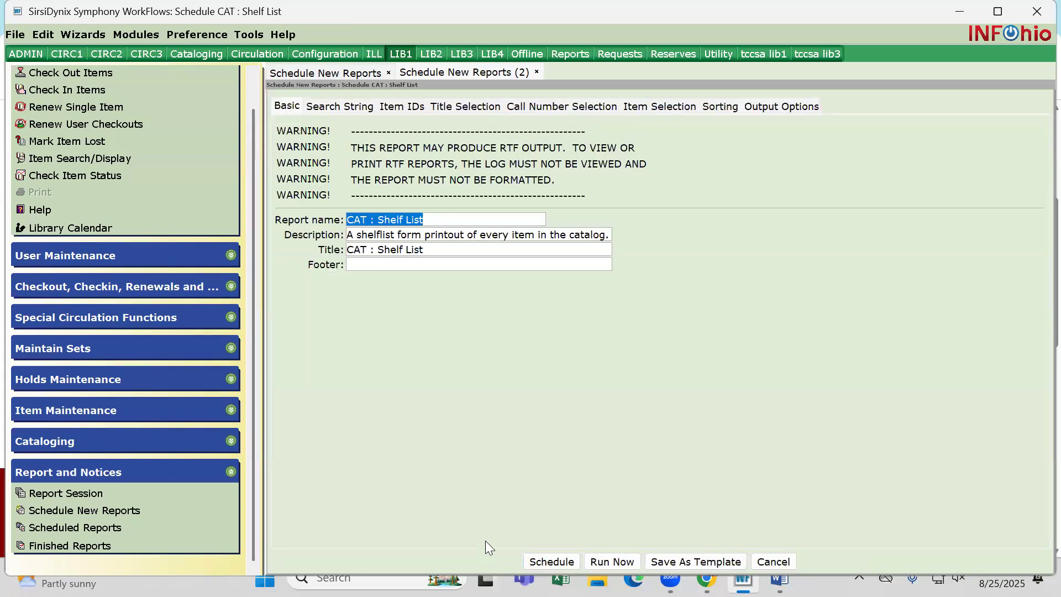
Rename the report as CAT : Shelf List ALL
left_click(441, 220)
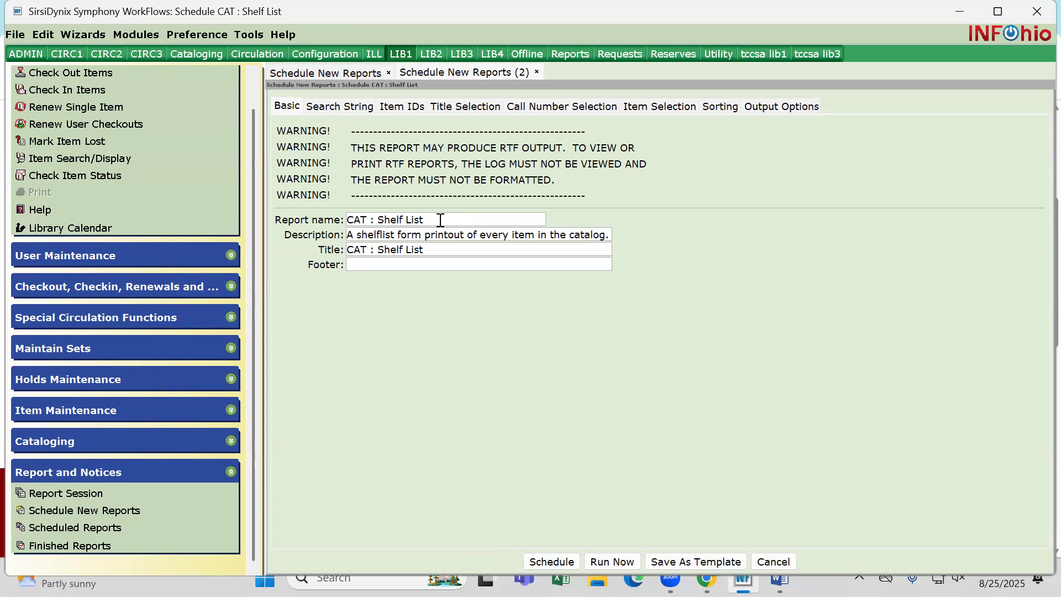
type("ALL")
double_click(429, 219)
left_click(351, 220)
left_click_drag(350, 220, 425, 221)
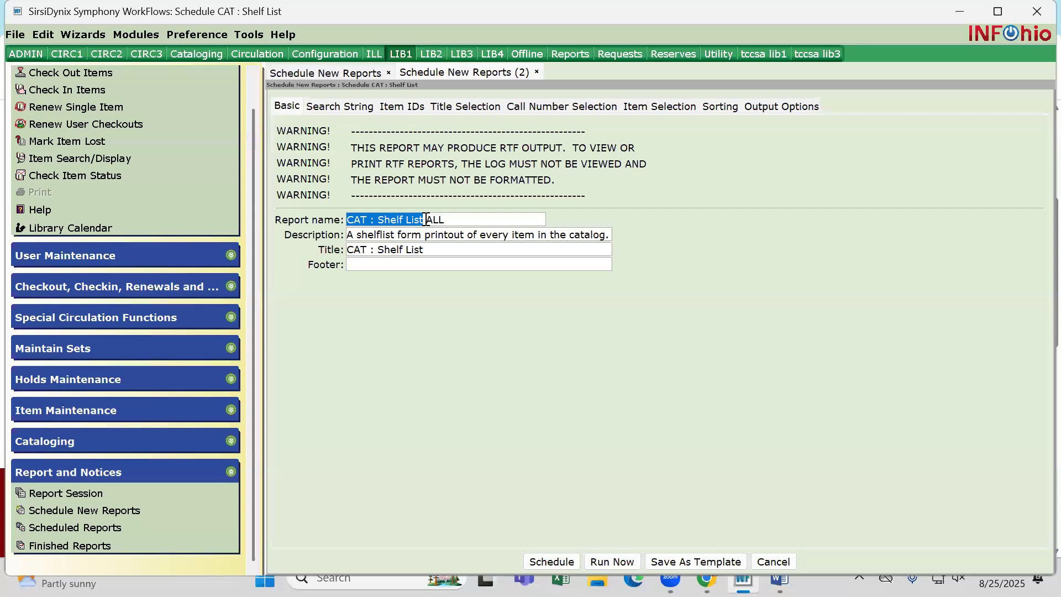
Limit the report's item selection to the LOBU library as an included policy
left_click(643, 108)
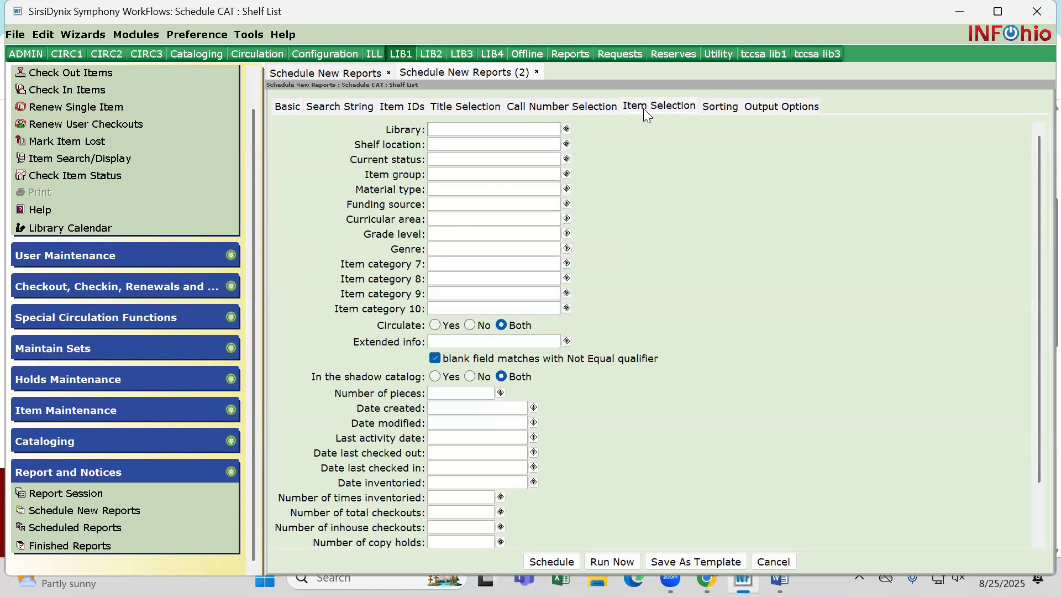
left_click(567, 131)
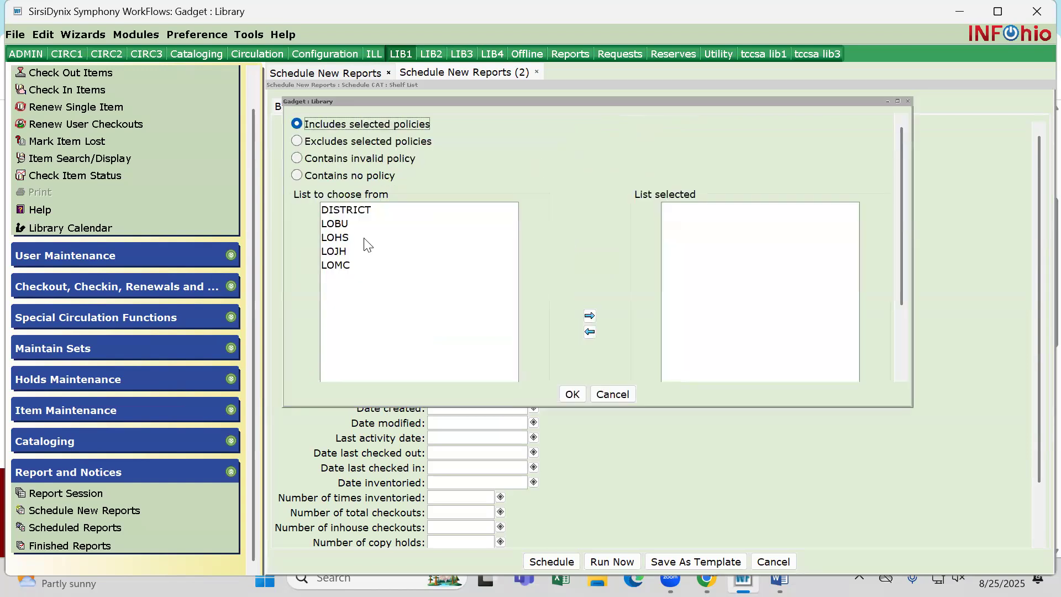
double_click(336, 224)
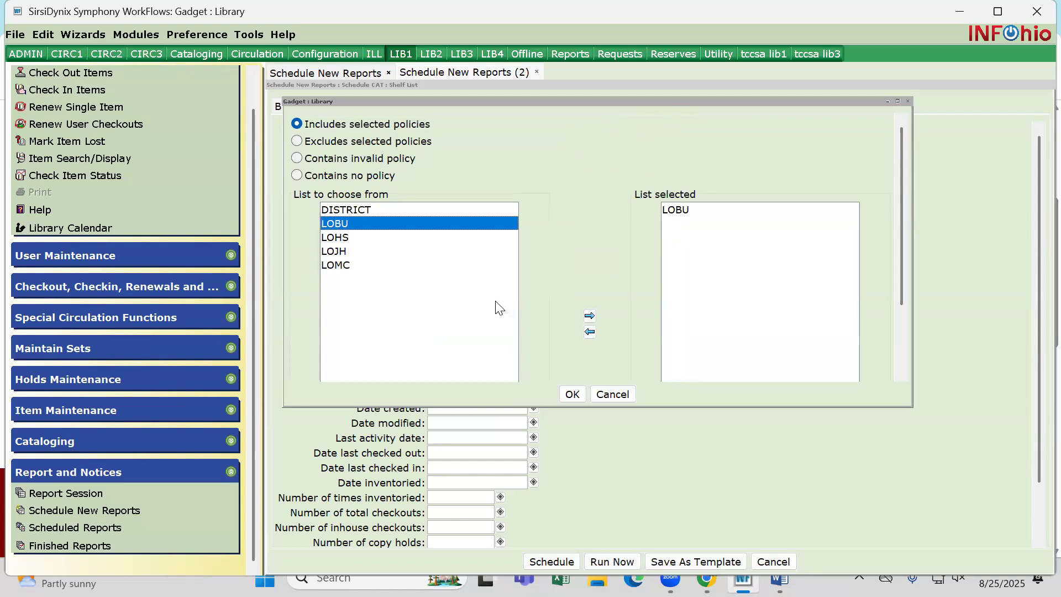
left_click_drag(912, 407, 583, 318)
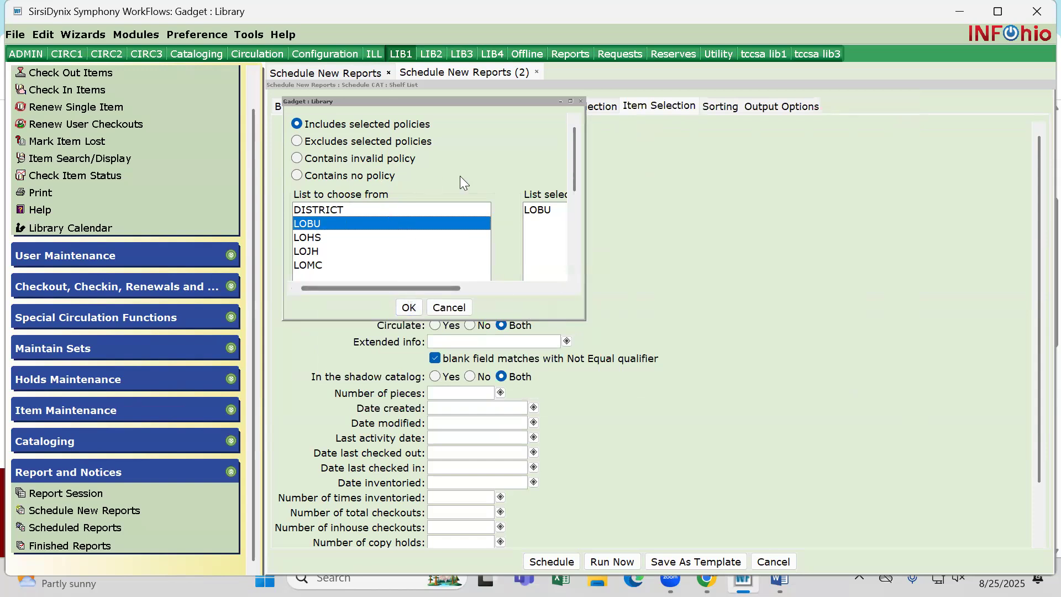
left_click_drag(581, 316, 826, 411)
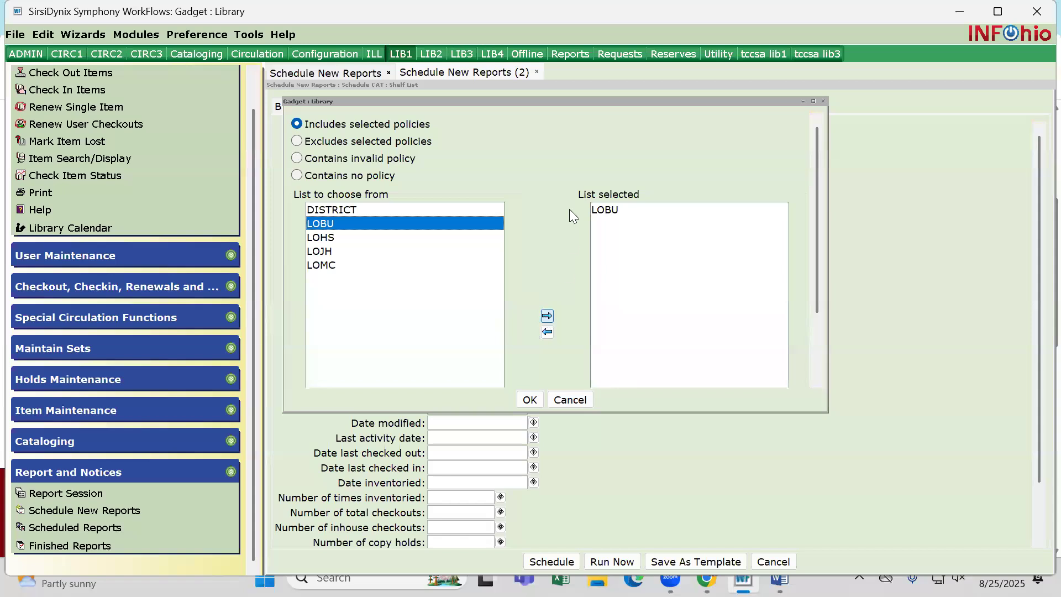
left_click(529, 399)
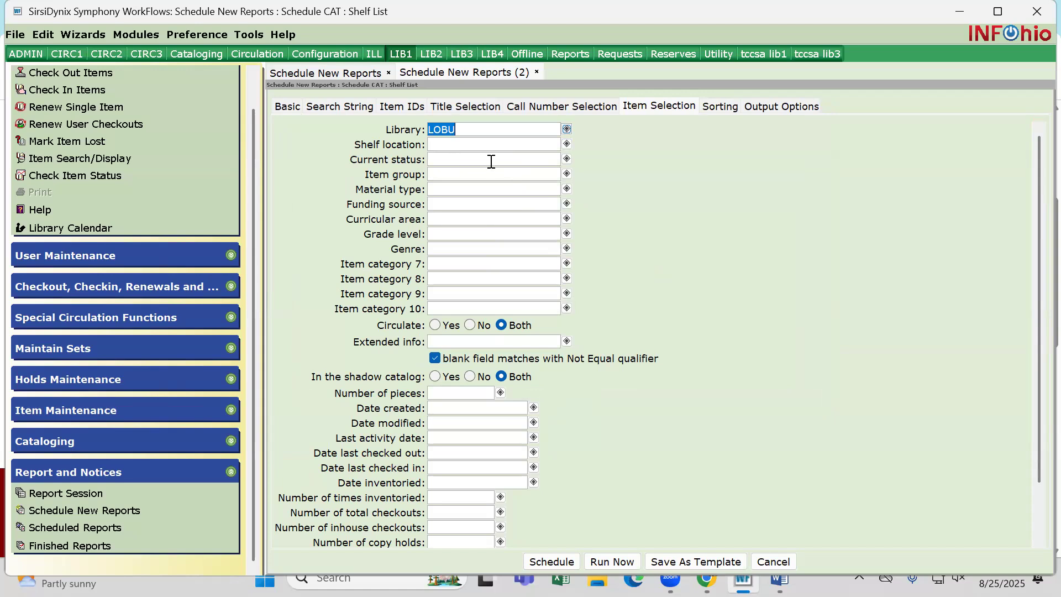
Try DISCARD and MISSING as current status filters, removing each choice again and leaving the filter blank
left_click(567, 160)
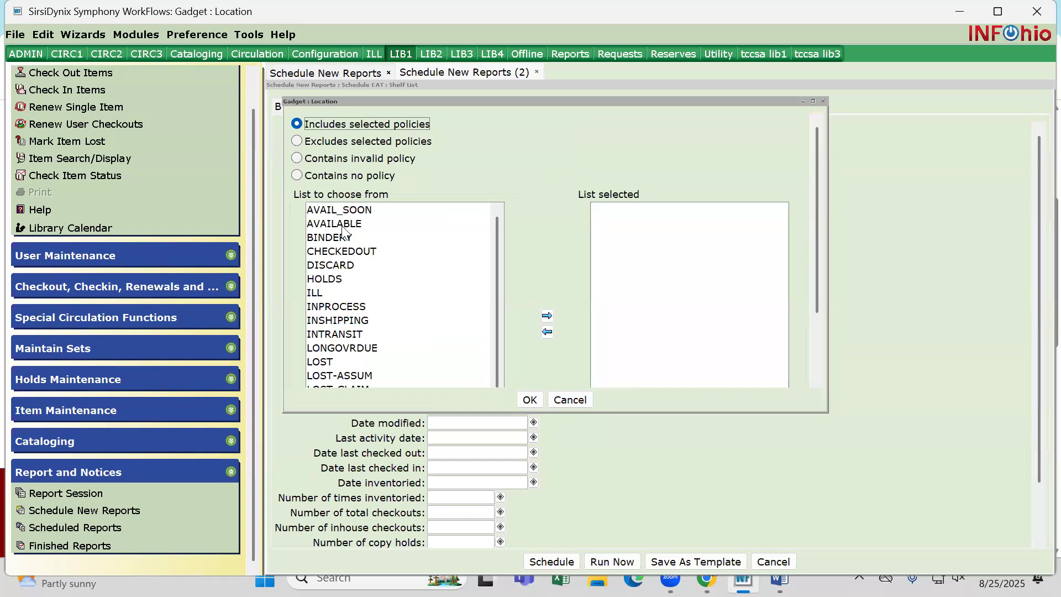
left_click(335, 266)
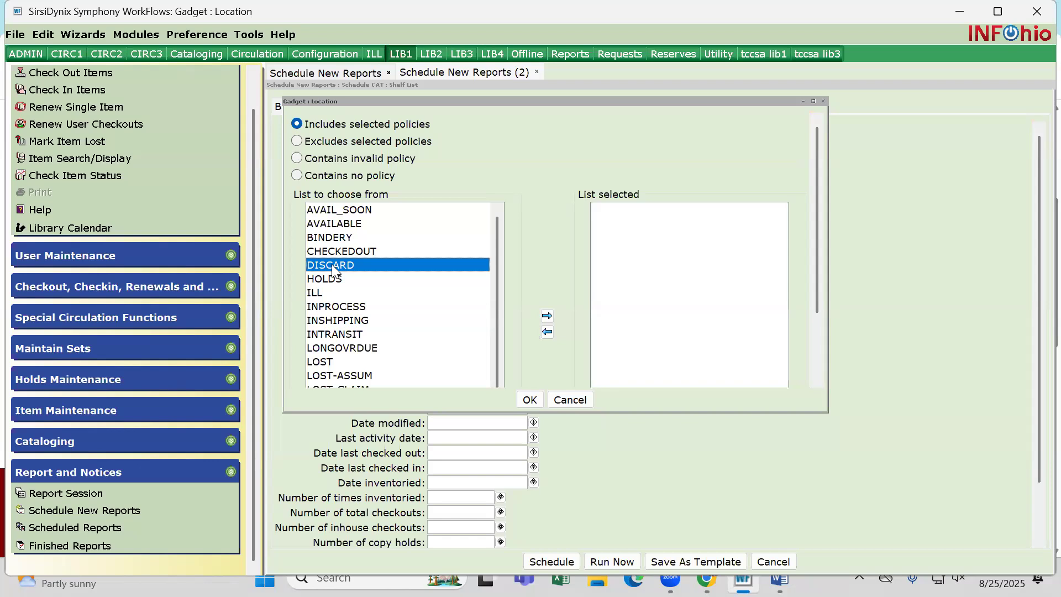
double_click(333, 266)
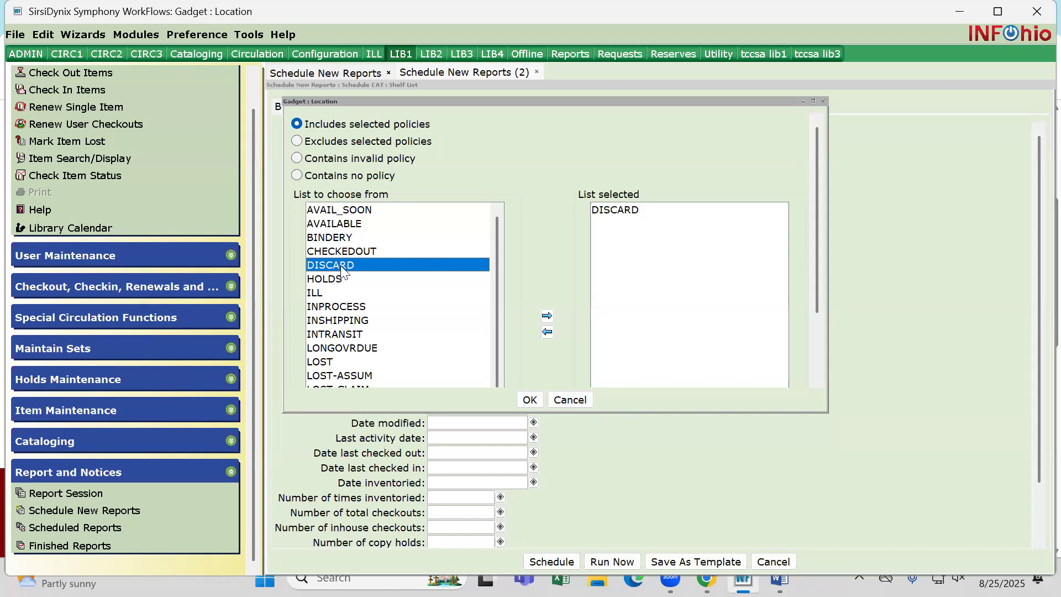
double_click(602, 208)
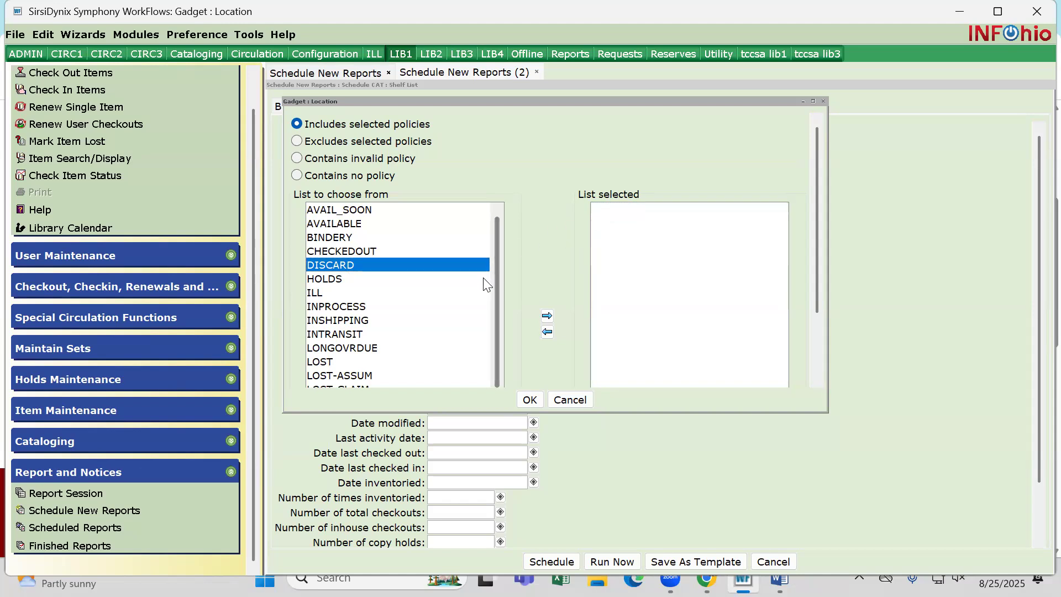
left_click_drag(497, 272, 494, 334)
double_click(334, 338)
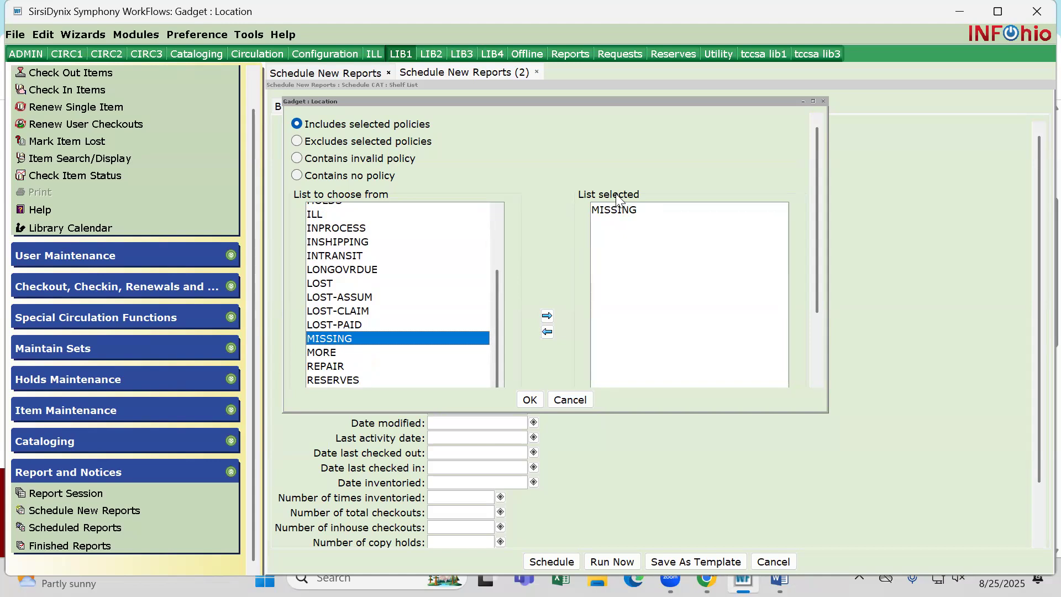
double_click(608, 210)
left_click(531, 400)
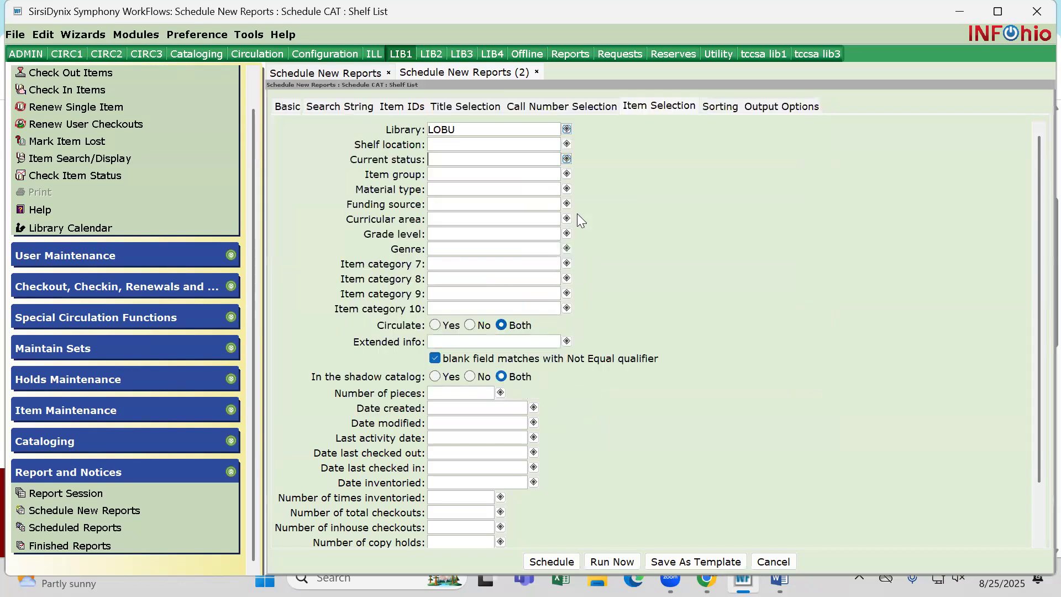
Set the shelf list's output report type to Spreadsheet
double_click(463, 131)
left_click(463, 131)
left_click(780, 109)
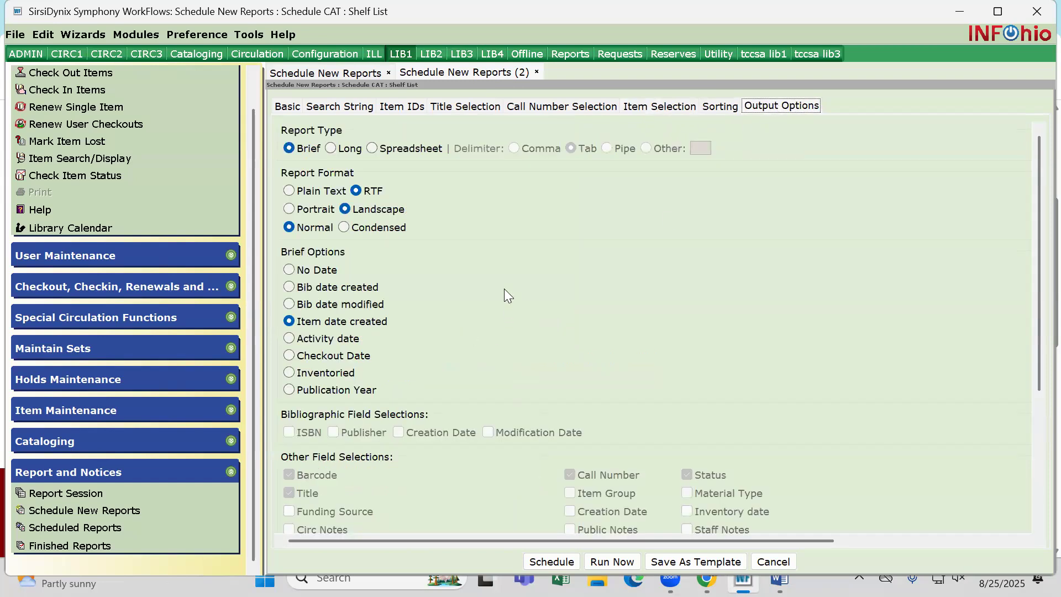
left_click(395, 149)
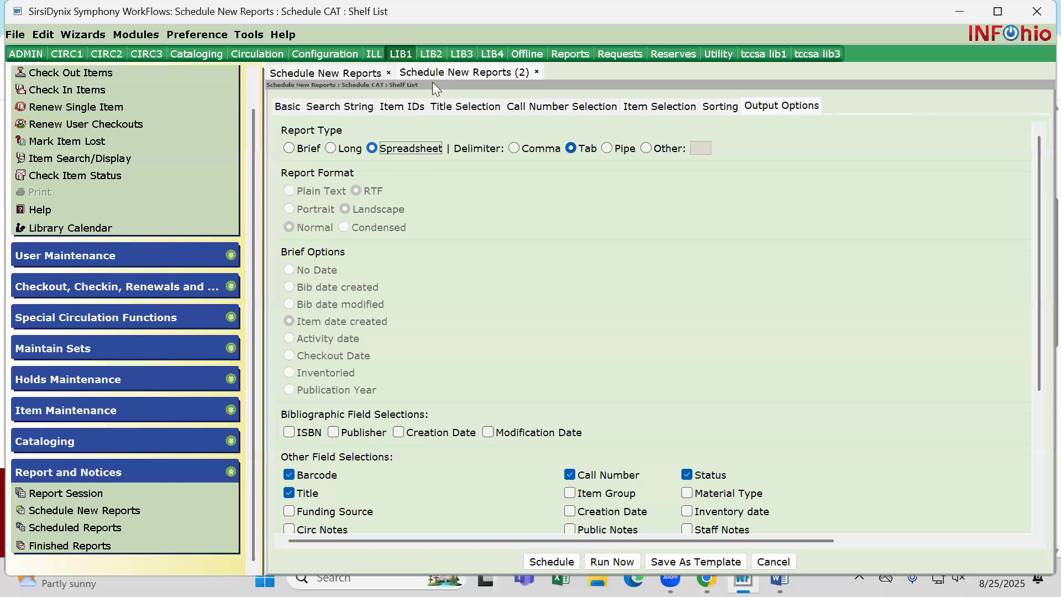
Add Inventory date, Price, Genre, Patron Name/ID, Total Number of Checkouts, Item Group and Last Checkout Date to the output fields
scroll(505, 315, "down", 2)
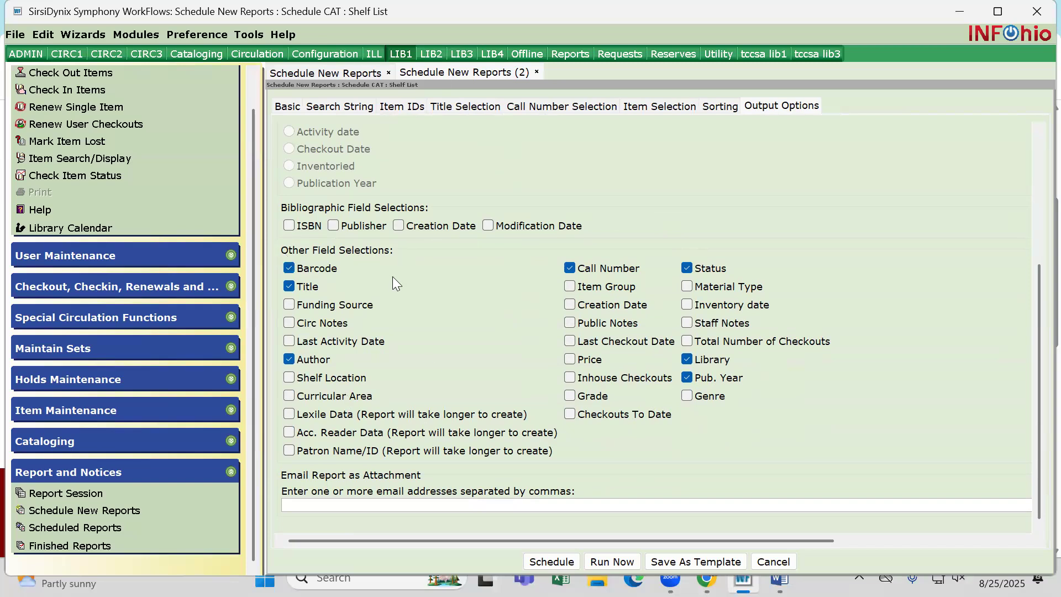
left_click(688, 306)
left_click(569, 359)
left_click(695, 396)
left_click(290, 451)
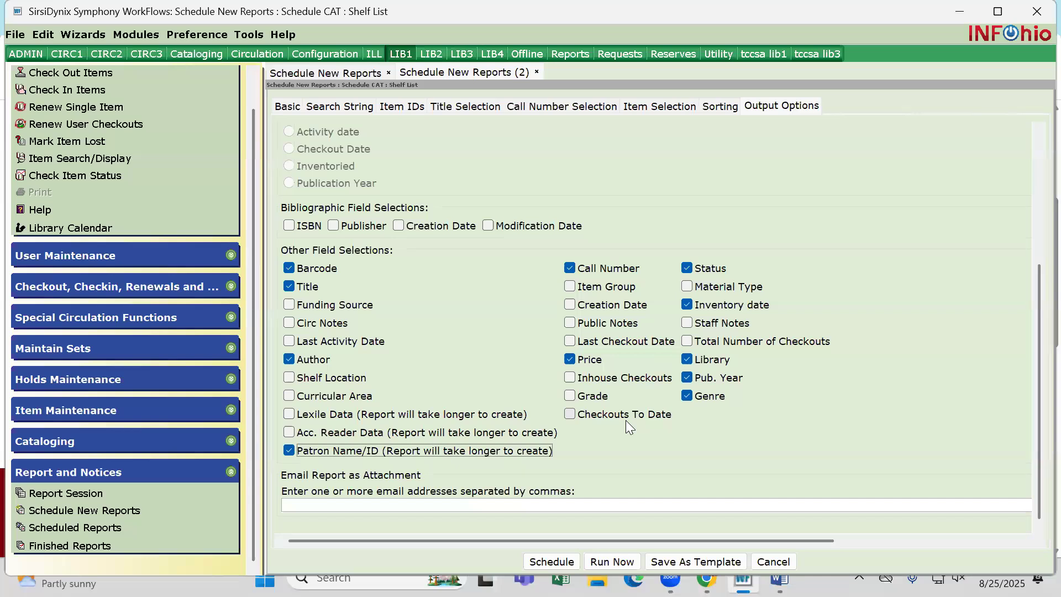
left_click(689, 341)
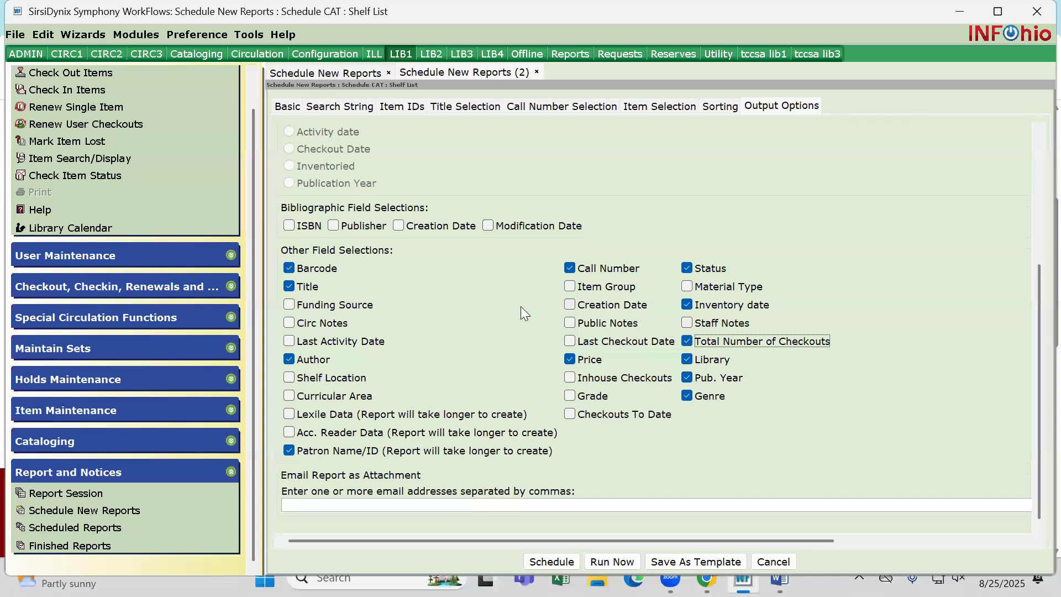
left_click(569, 285)
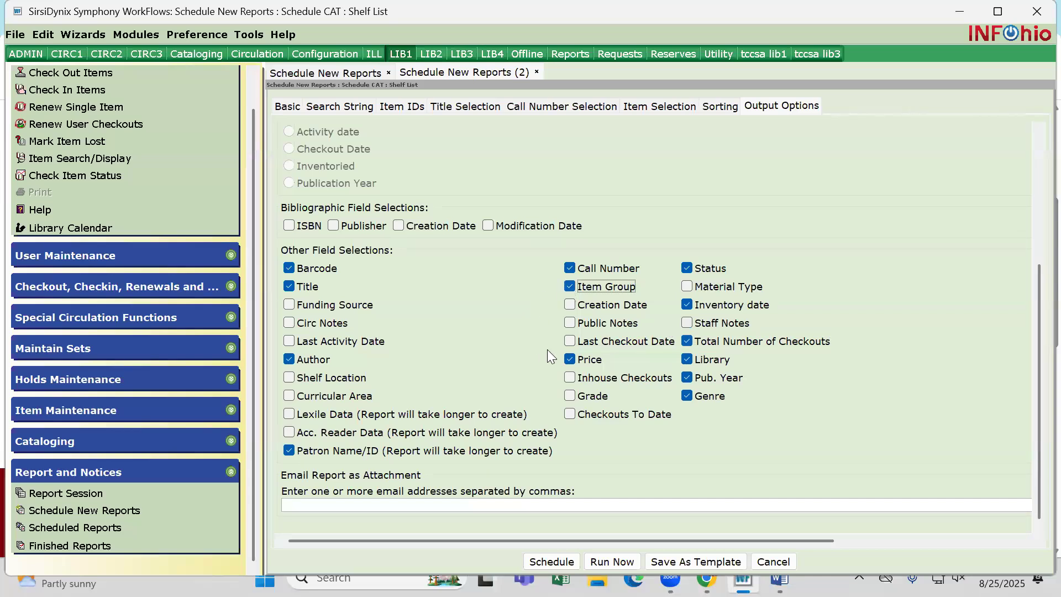
left_click(569, 340)
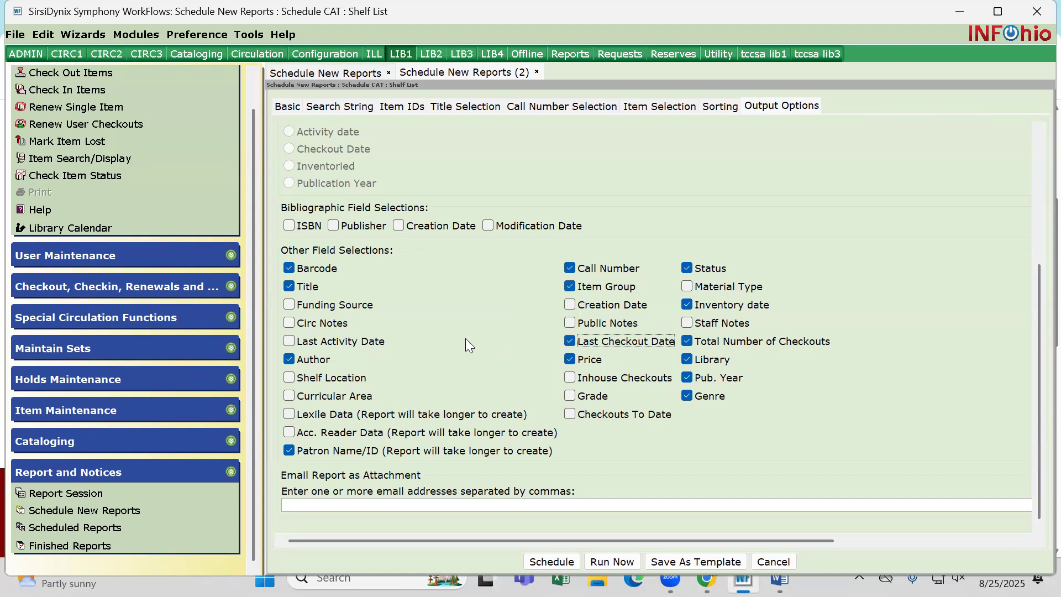
left_click(289, 306)
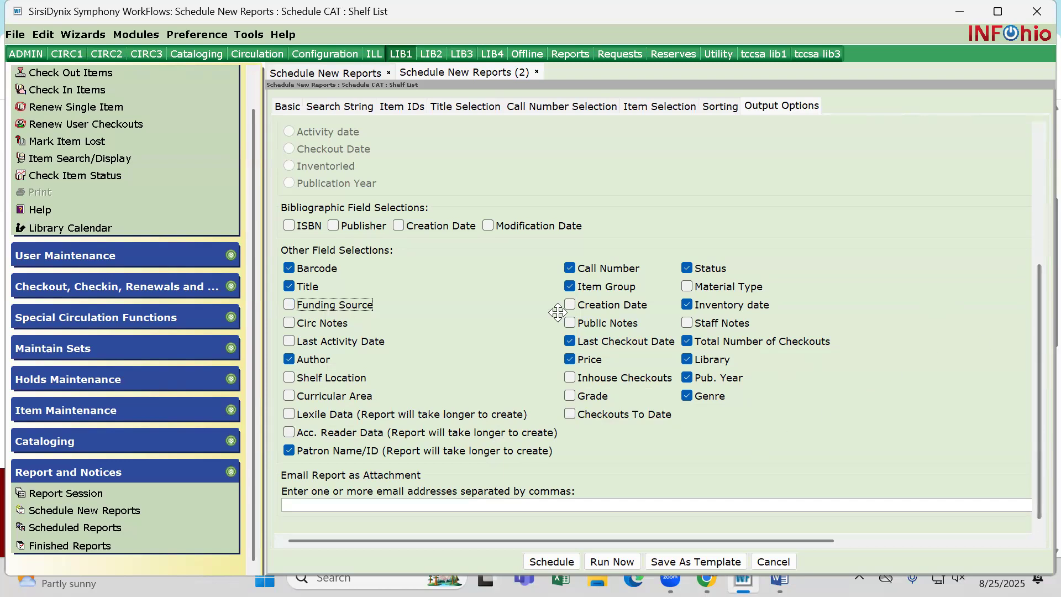
Run the shelf list report immediately and display the finished reports
left_click(616, 559)
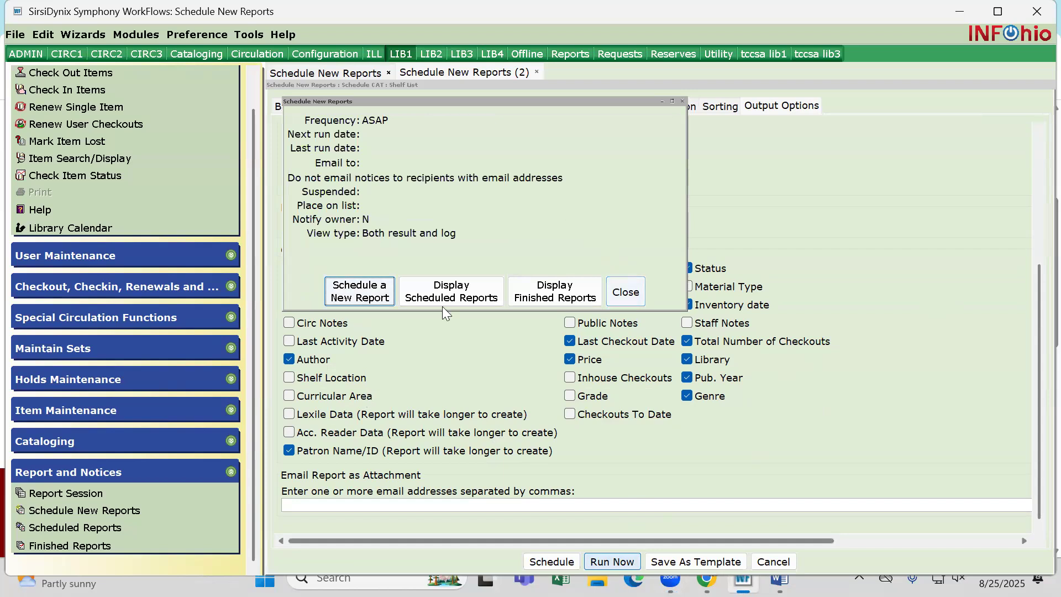
left_click_drag(461, 103, 578, 126)
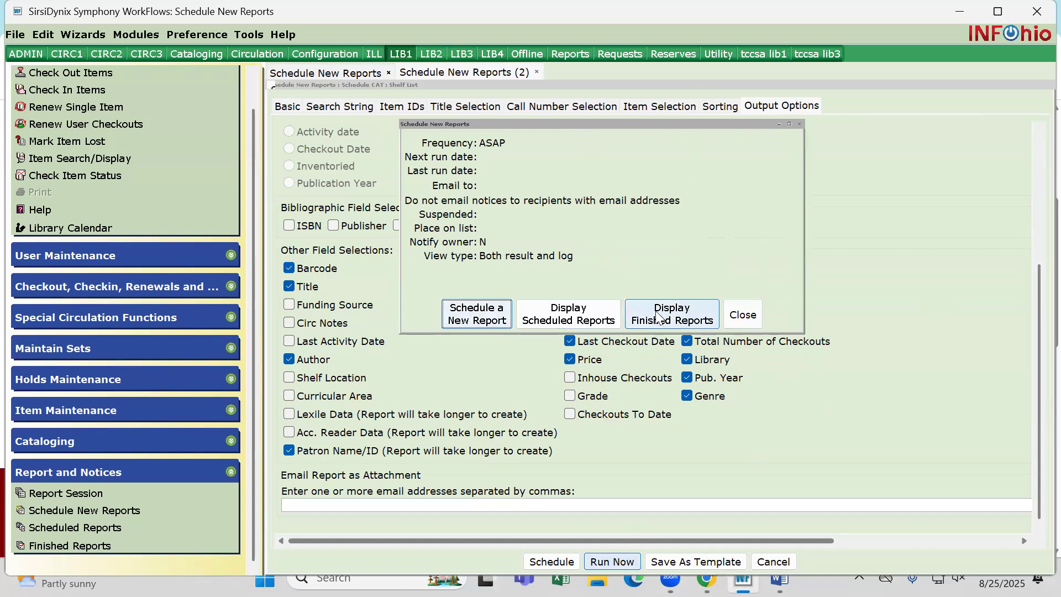
left_click(675, 316)
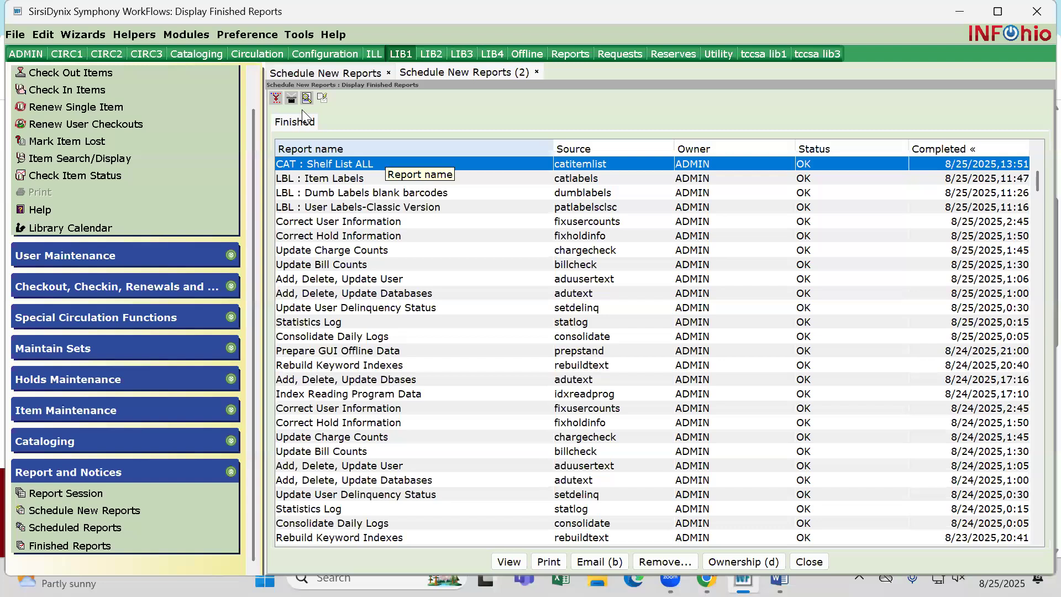
Print only the result of the finished CAT : Shelf List ALL report, without the log or report formatting
left_click(289, 101)
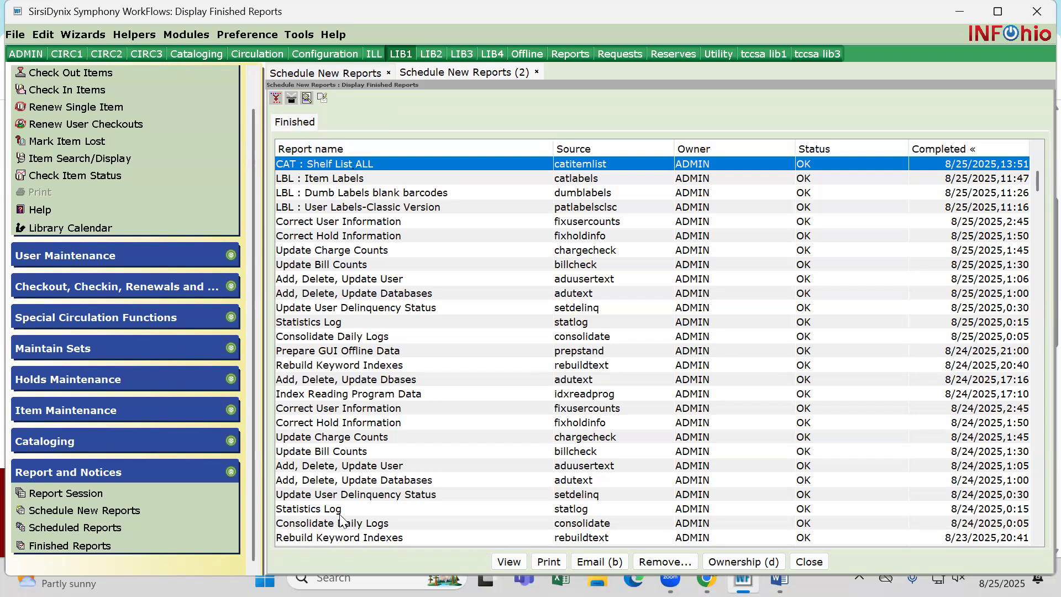
left_click(546, 561)
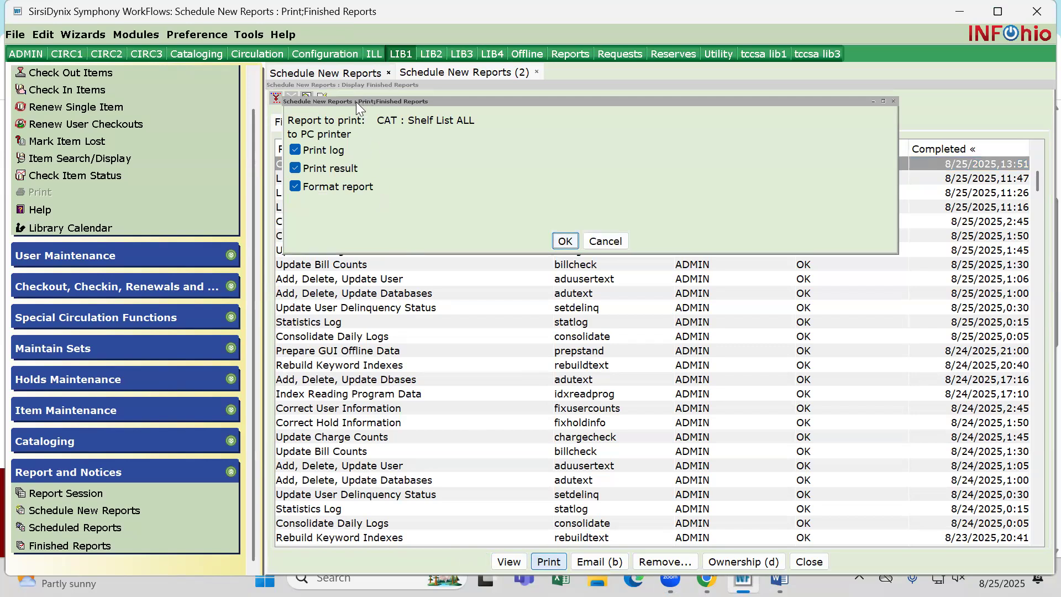
left_click(295, 149)
left_click(295, 186)
left_click(564, 241)
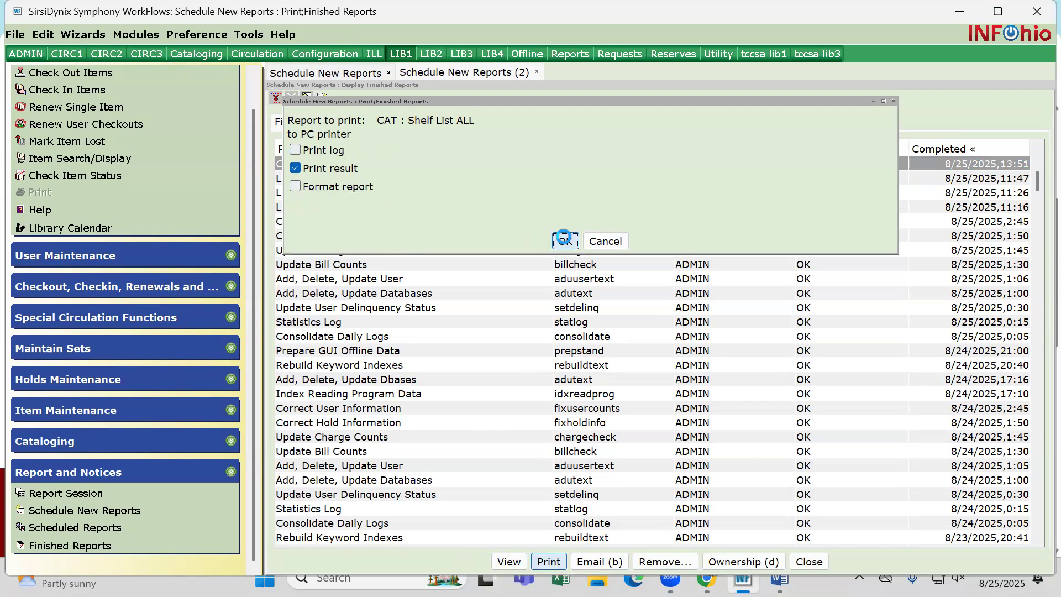
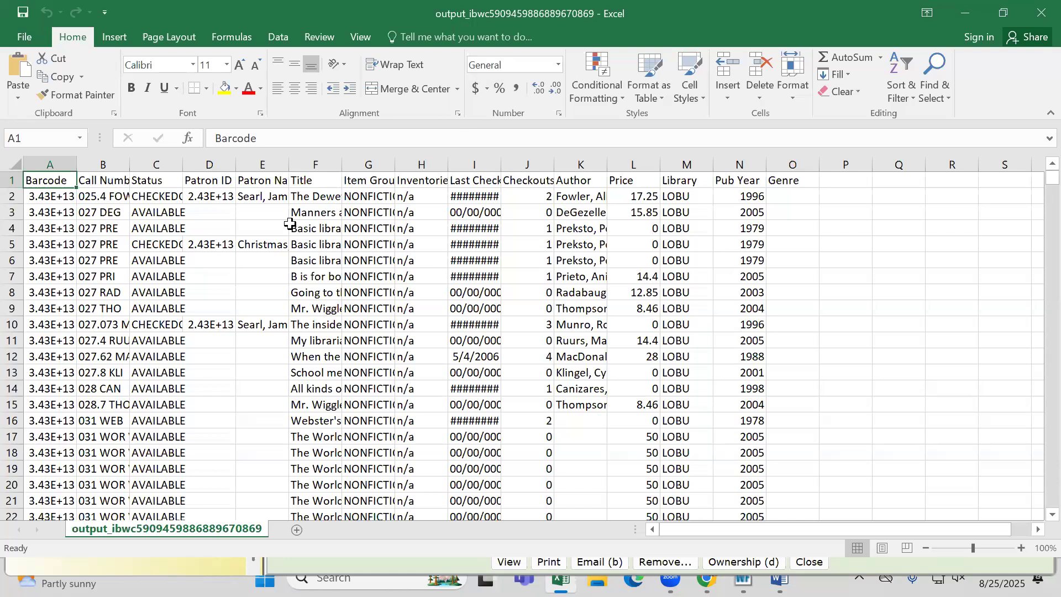
Widen the Barcode column to roughly two and a half times its width
left_click(48, 165)
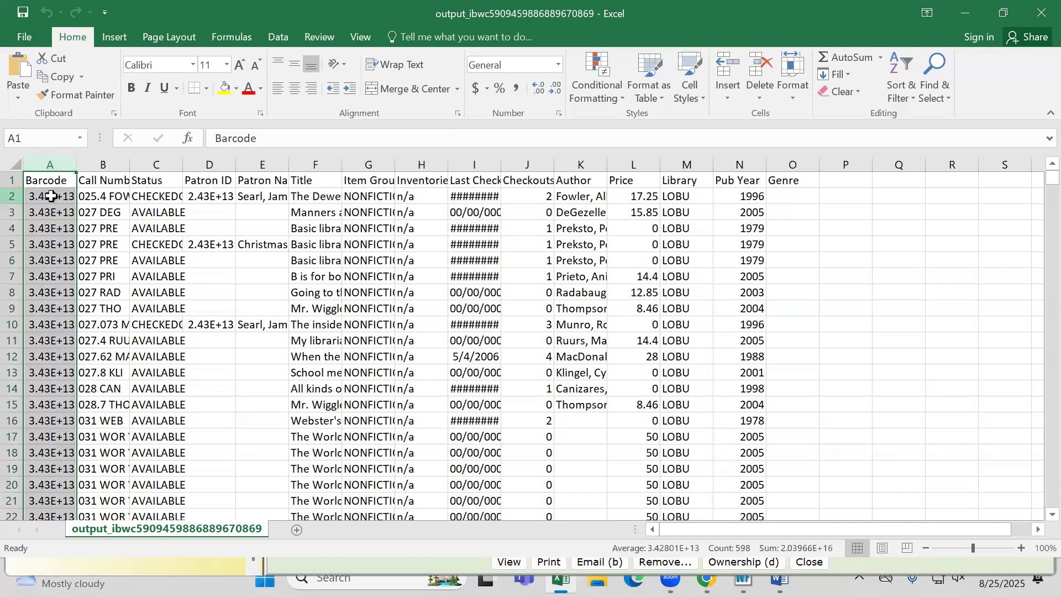
left_click_drag(76, 166, 153, 166)
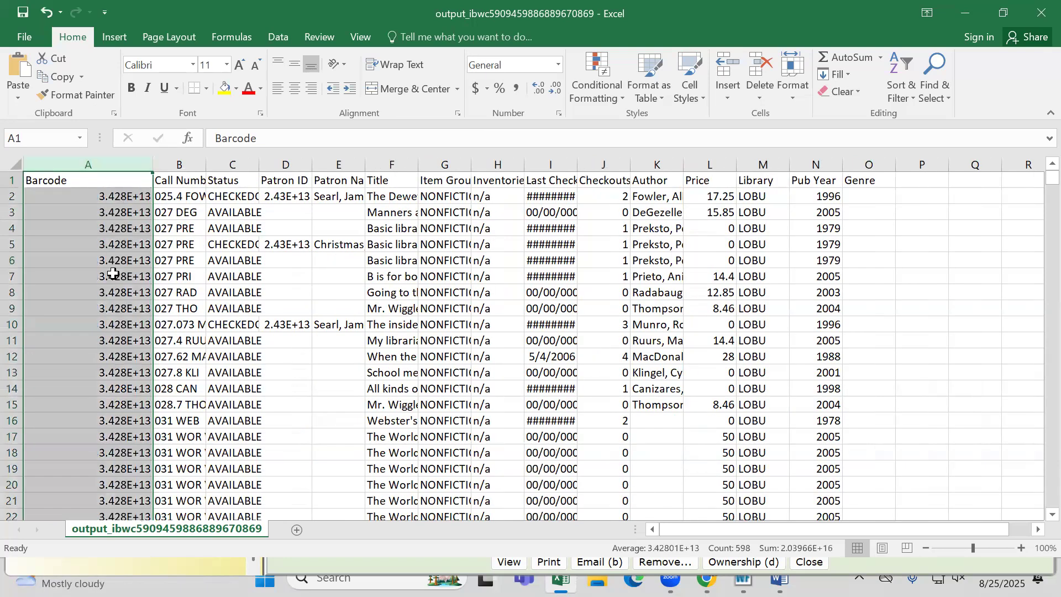
left_click(91, 194)
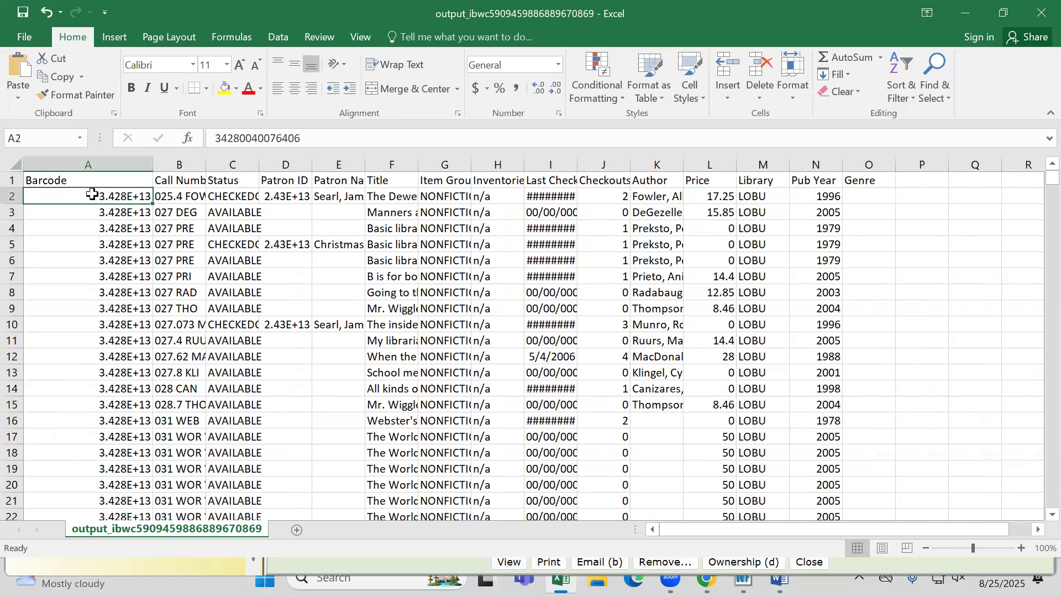
Format the whole Barcode column as Number with 0 decimal places
left_click(109, 163)
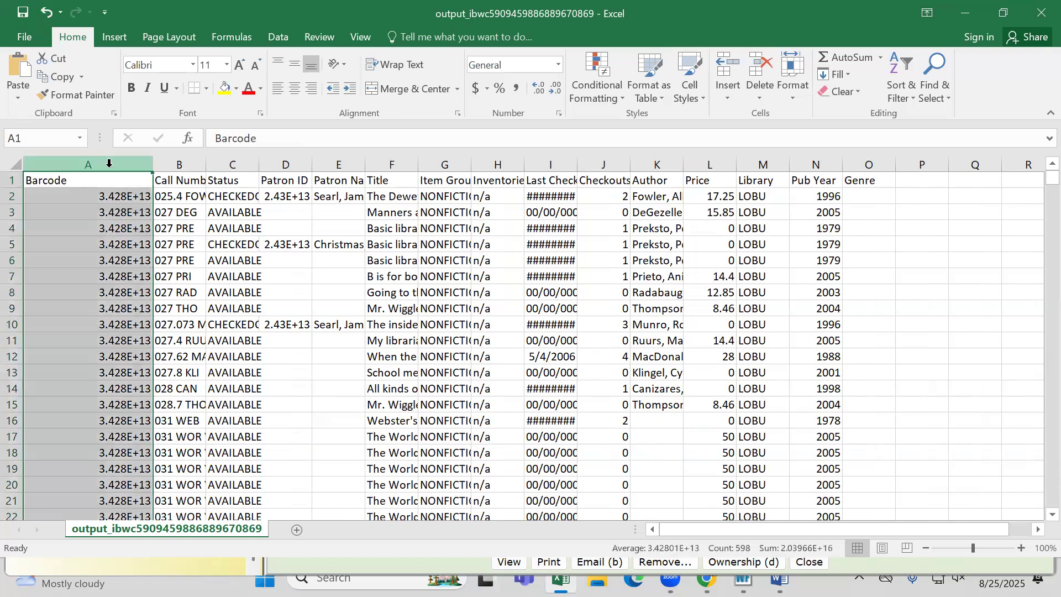
left_click(108, 180)
left_click(113, 163)
right_click(113, 167)
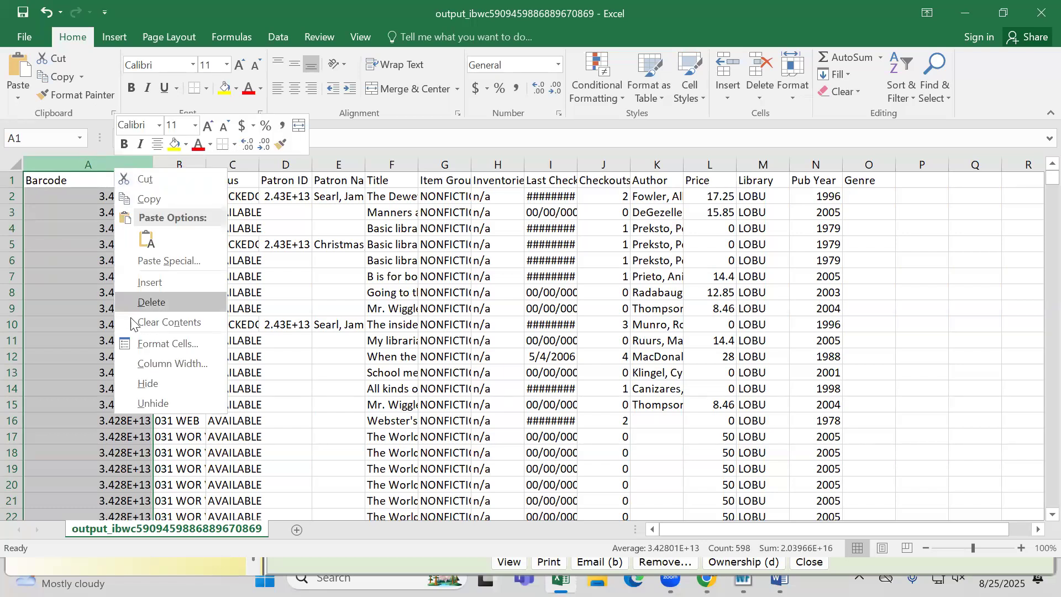
left_click(148, 343)
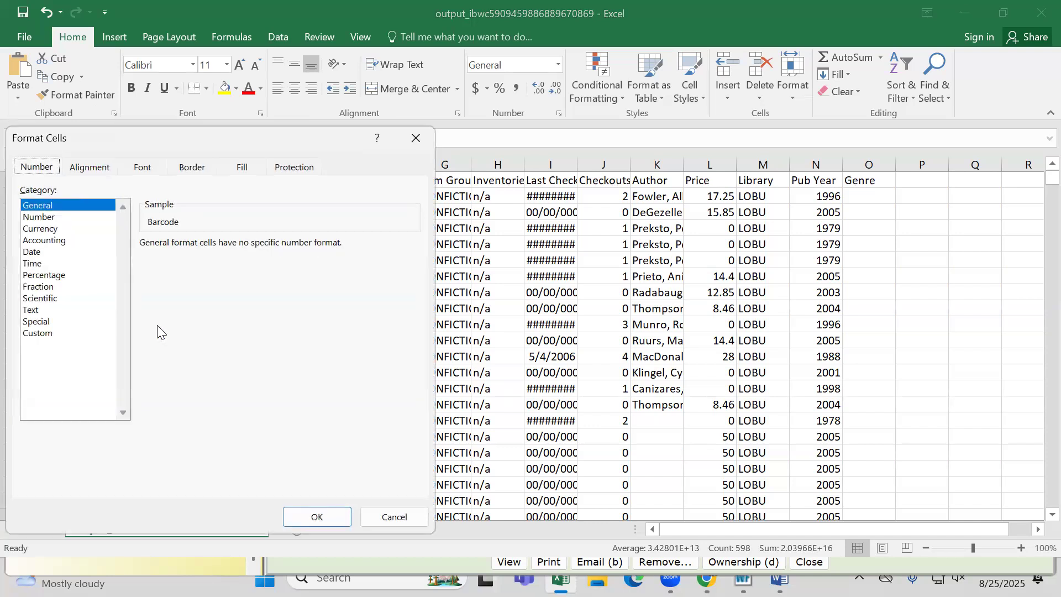
left_click(36, 217)
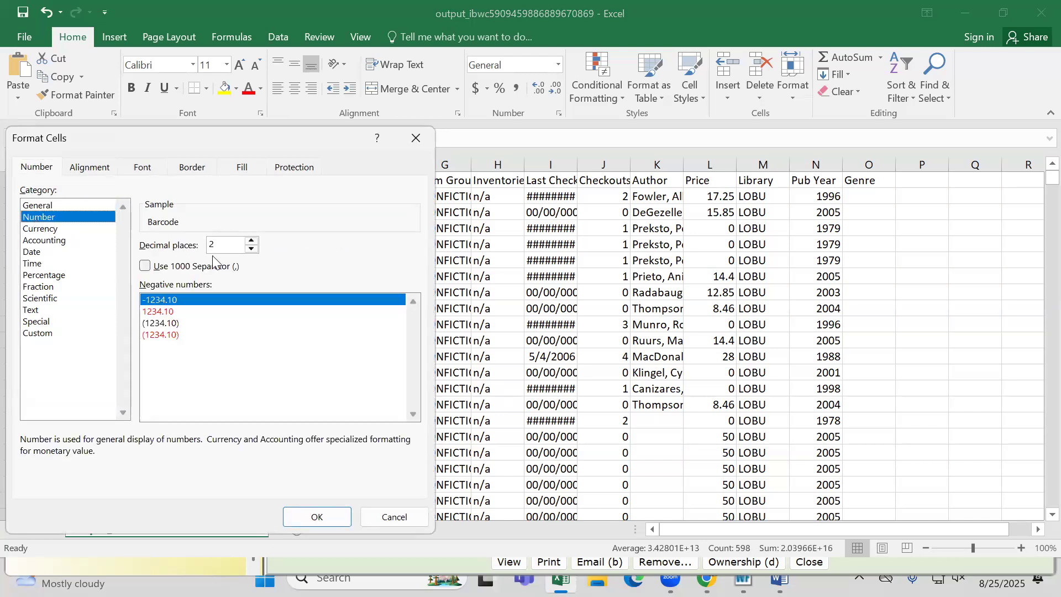
left_click(252, 249)
left_click(252, 249)
left_click_drag(250, 136, 291, 36)
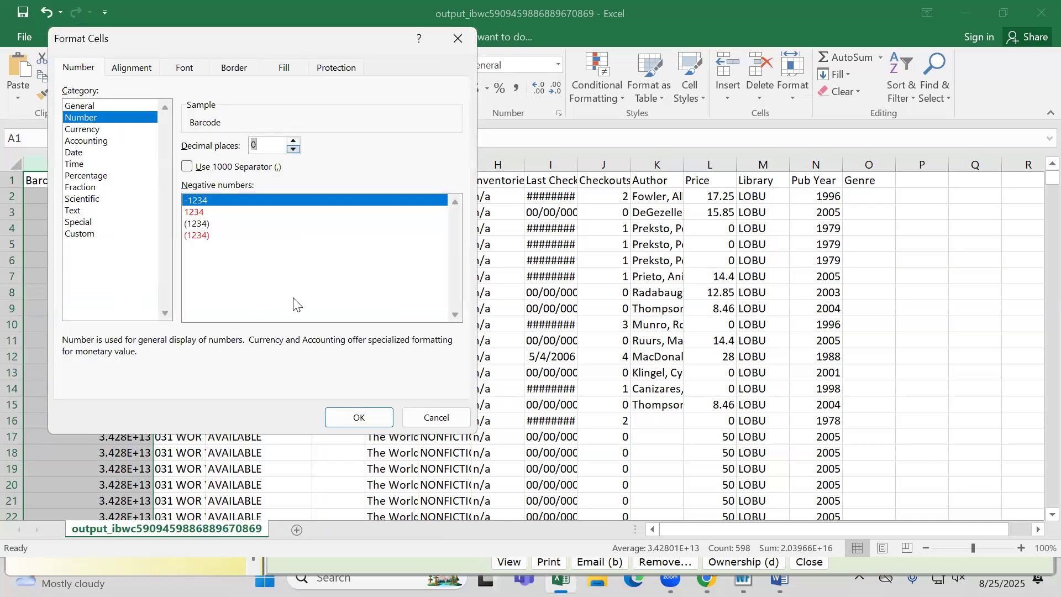
left_click(349, 414)
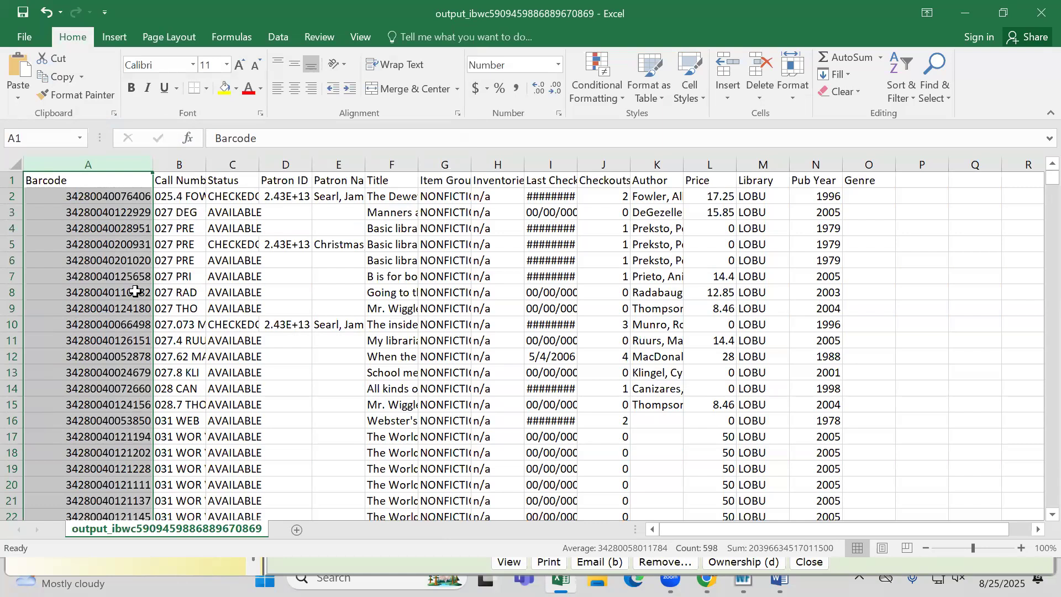
Fit the widths of the Patron ID and Patron Name columns to their contents
left_click(231, 162)
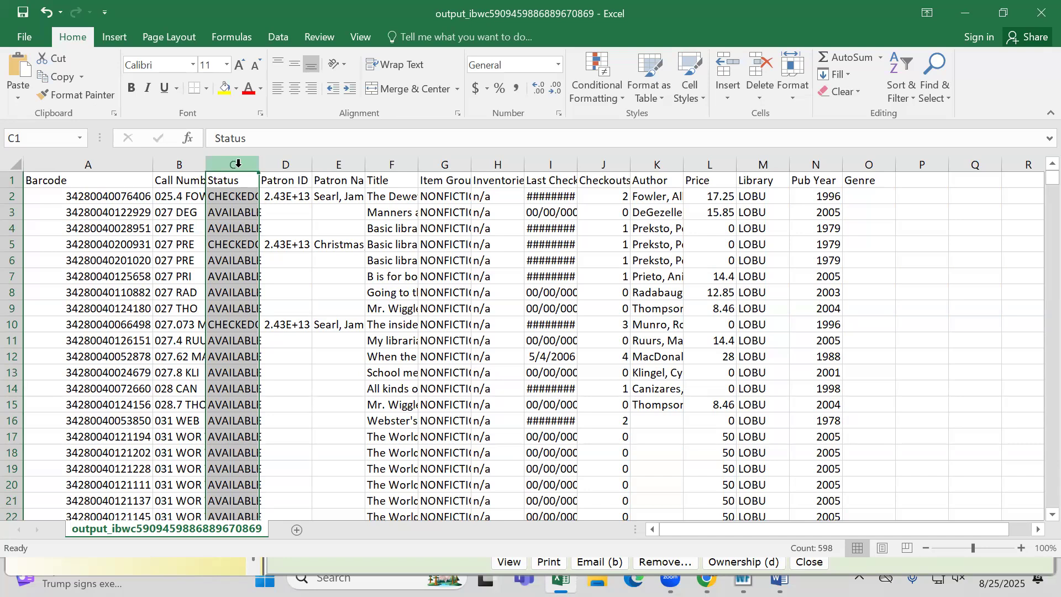
left_click(283, 164)
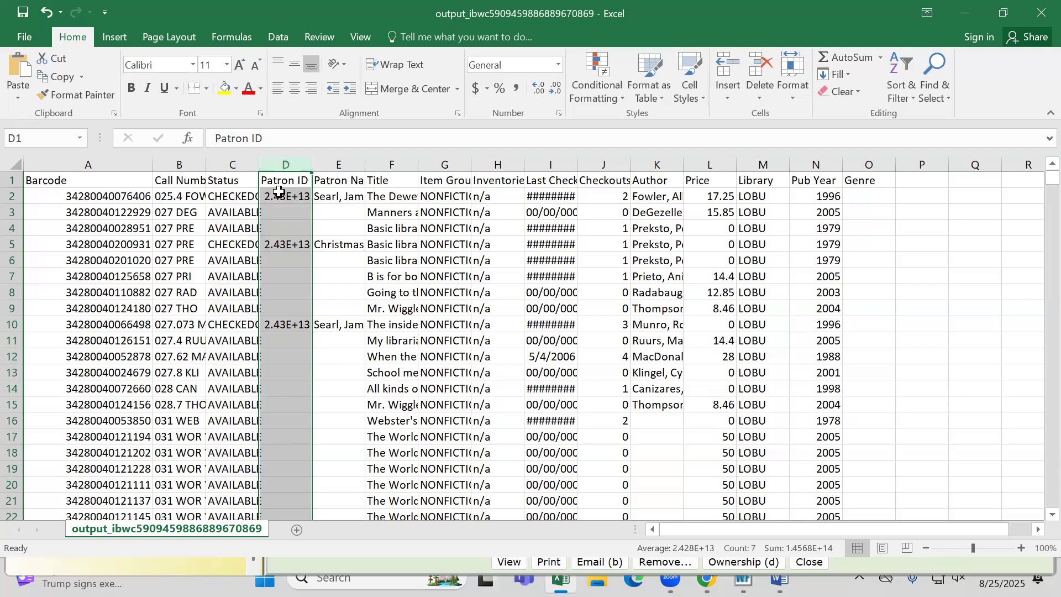
double_click(312, 168)
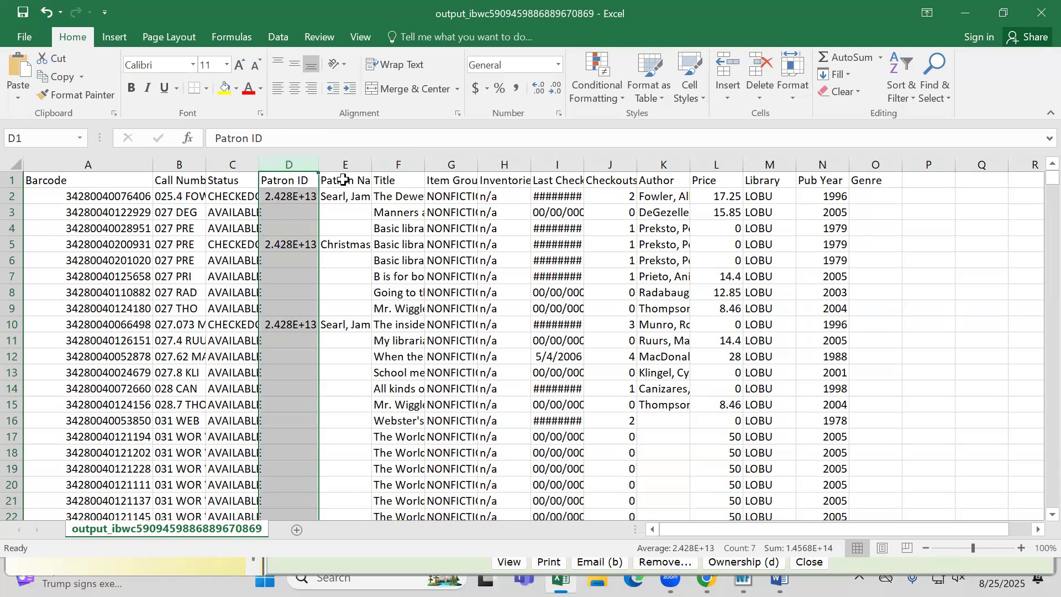
double_click(372, 168)
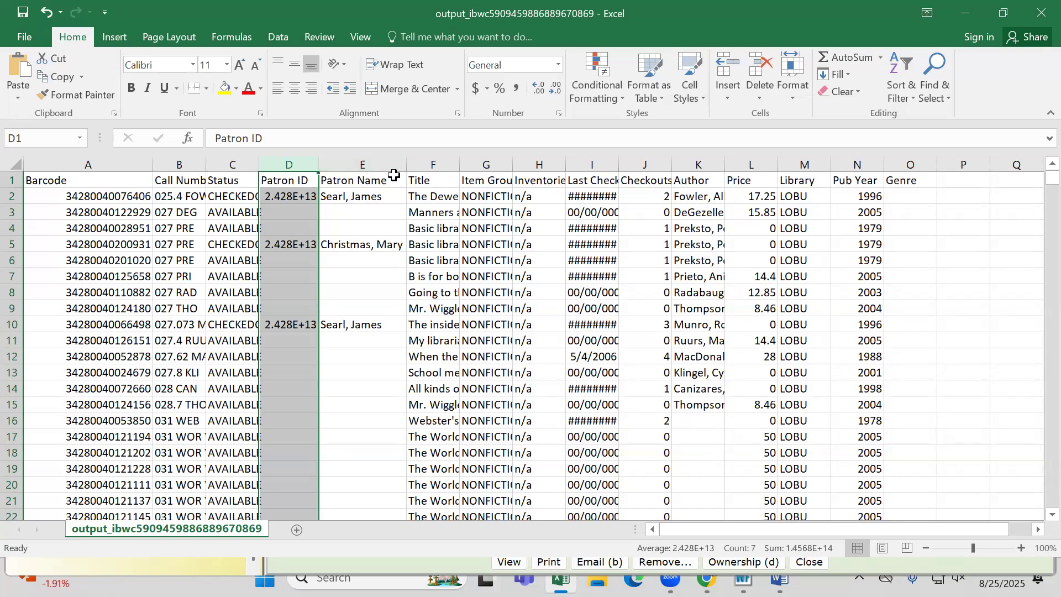
Widen the Title column to show more of each title and fit the Item Group column to its contents
left_click(433, 164)
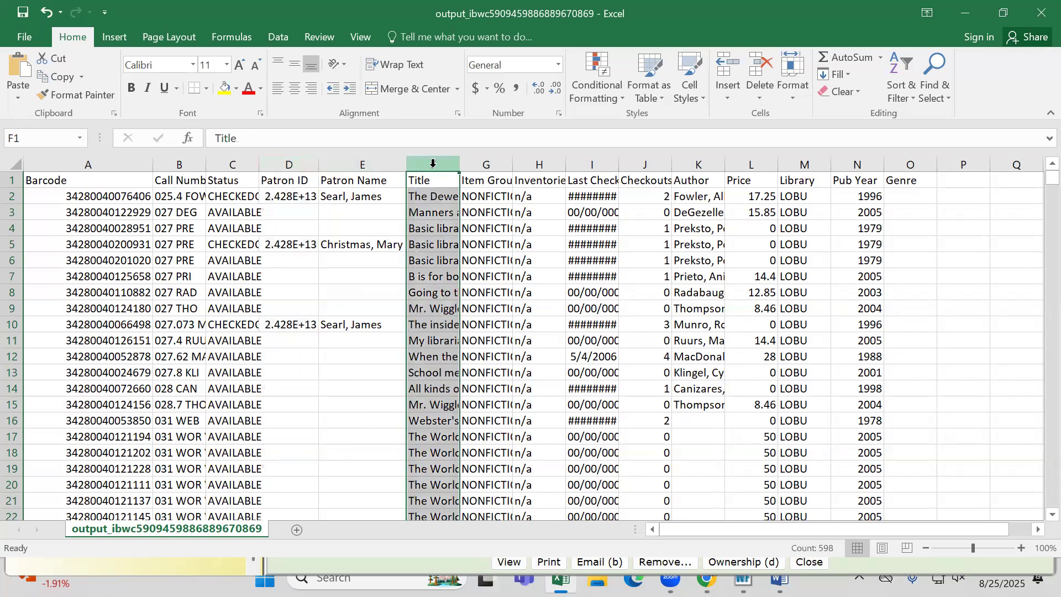
left_click_drag(459, 169, 530, 165)
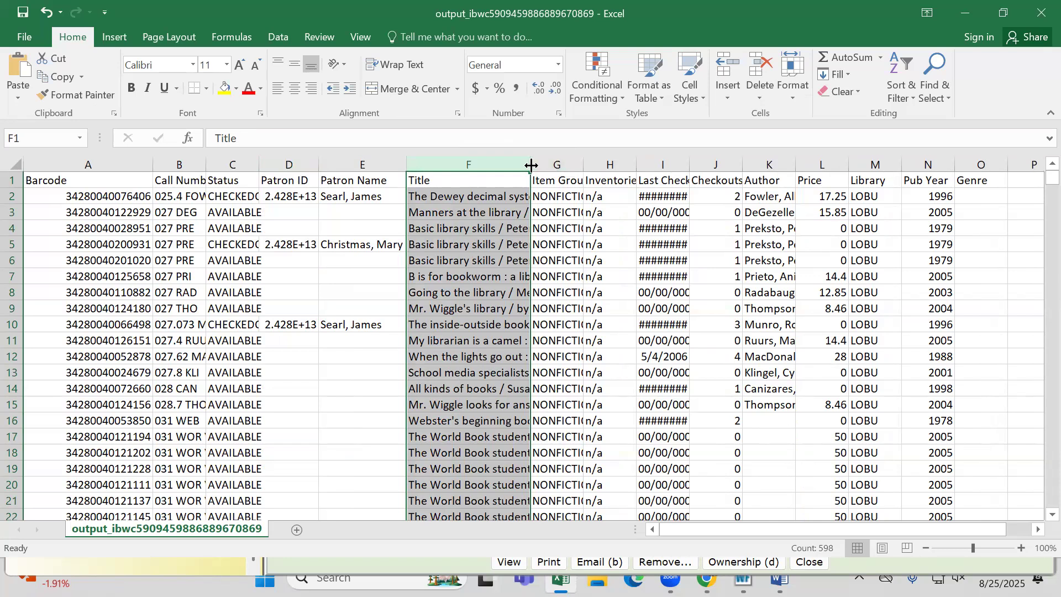
left_click(566, 166)
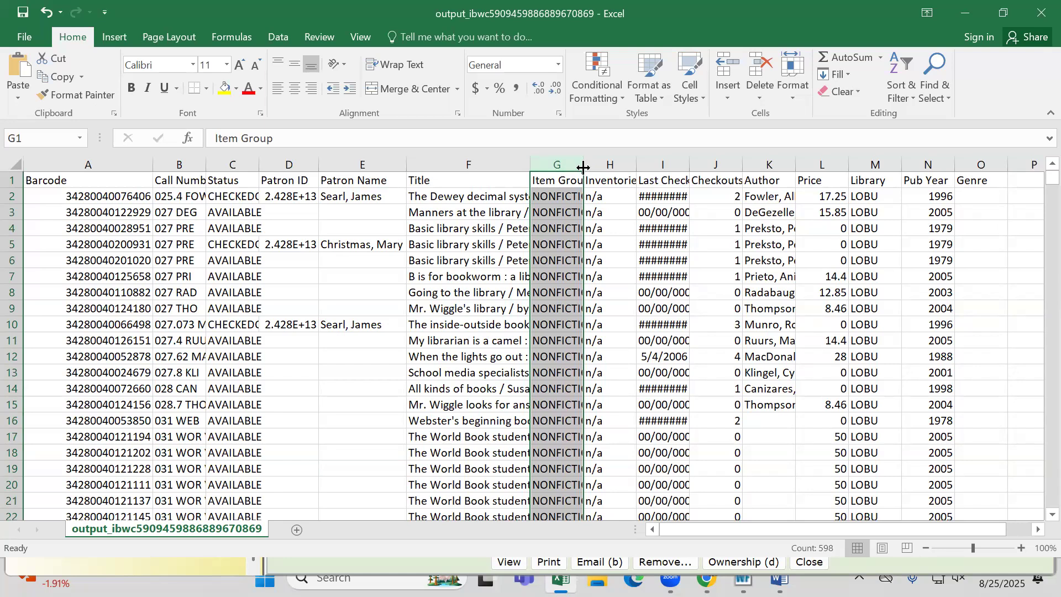
double_click(583, 166)
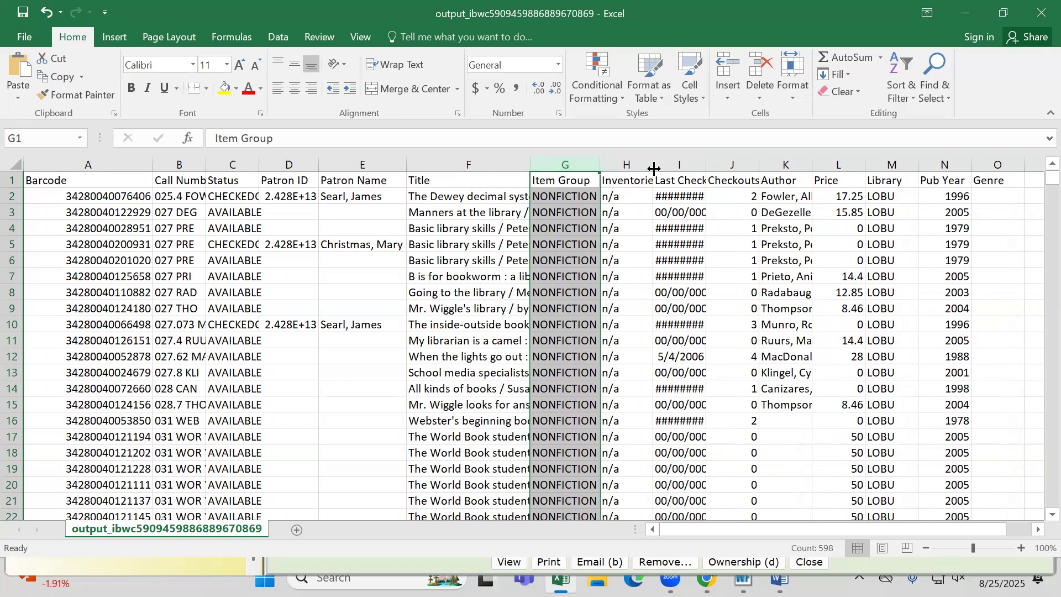
scroll(577, 315, "down", 6)
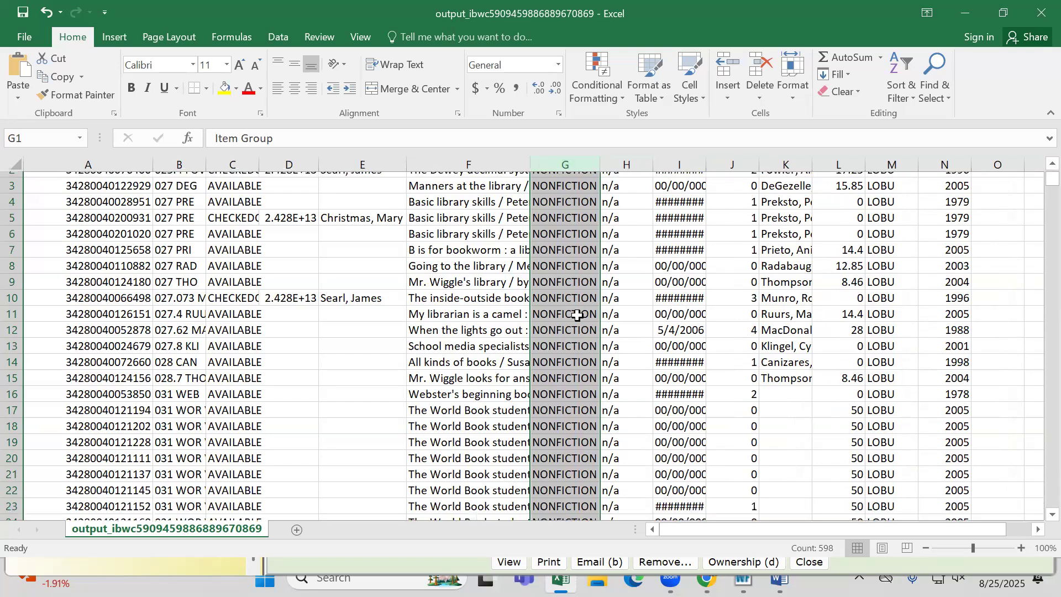
scroll(577, 315, "down", 5)
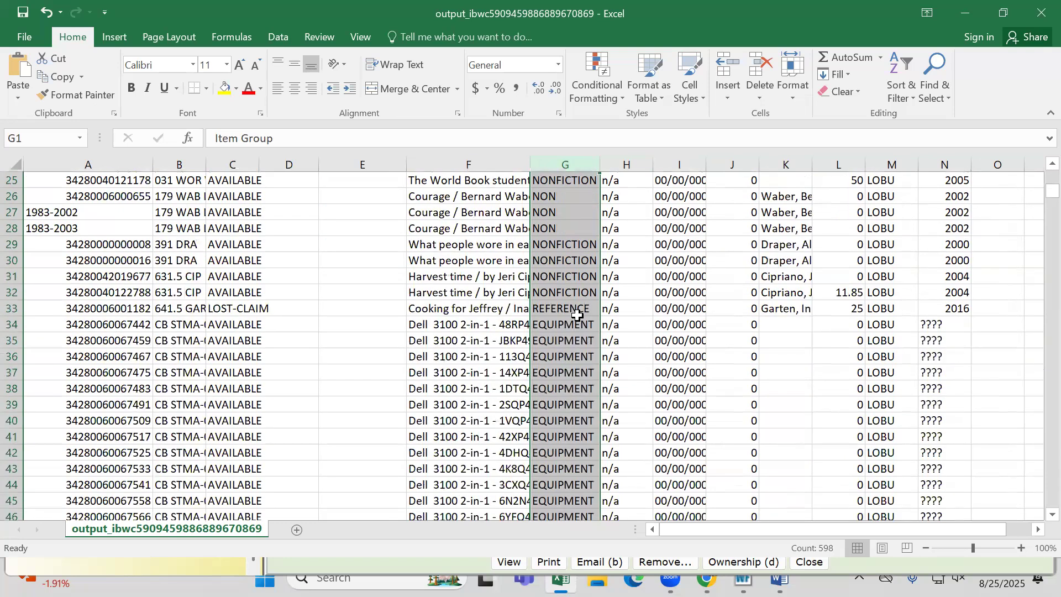
scroll(577, 315, "up", 11)
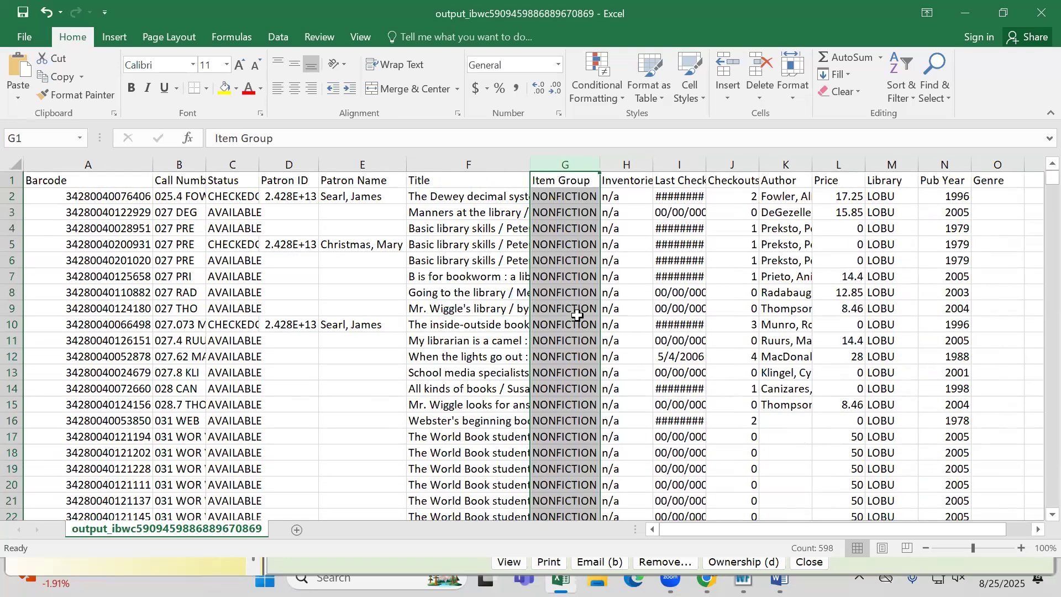
Fit the Last Checked Out column's width so that its heading and full dates are readable
double_click(706, 169)
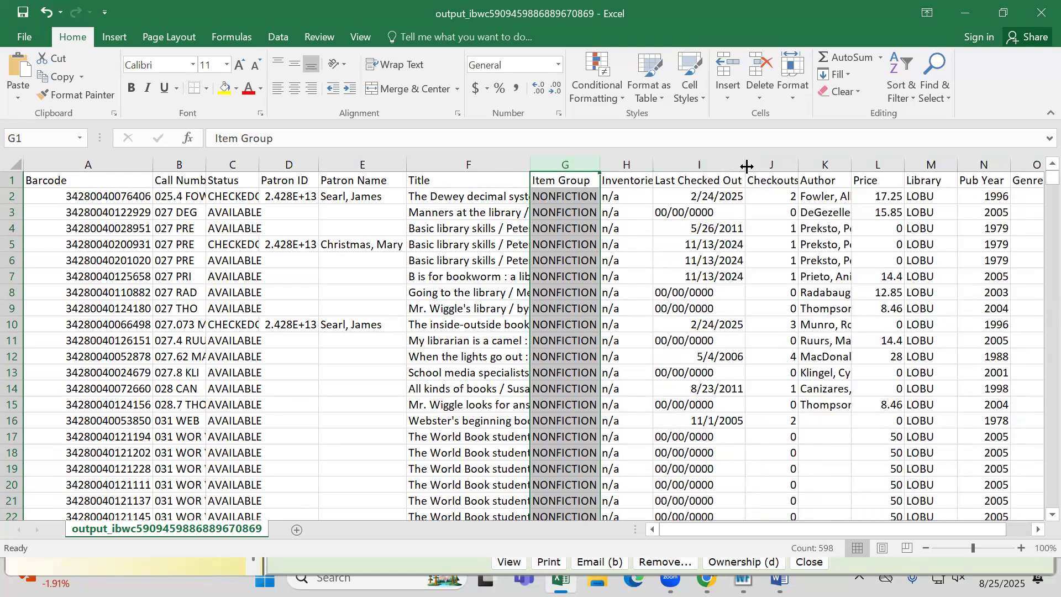
left_click_drag(744, 167, 701, 166)
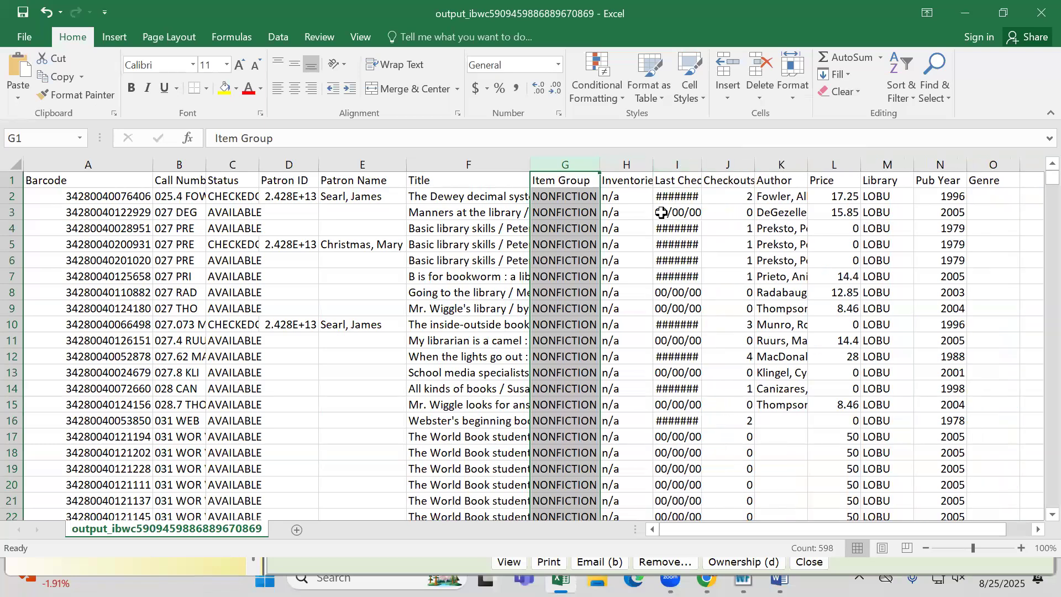
left_click(680, 164)
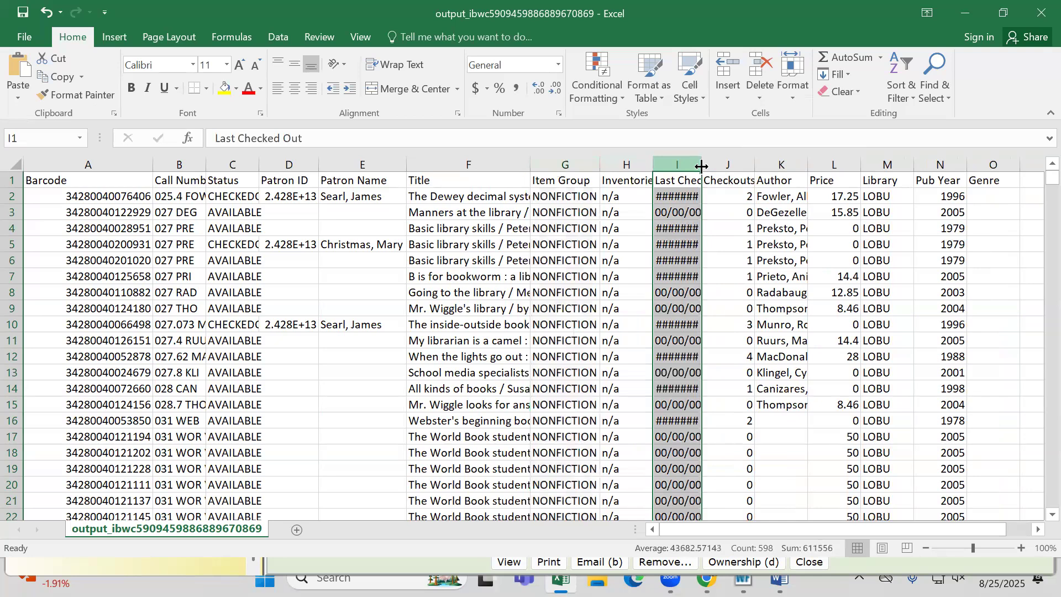
double_click(702, 166)
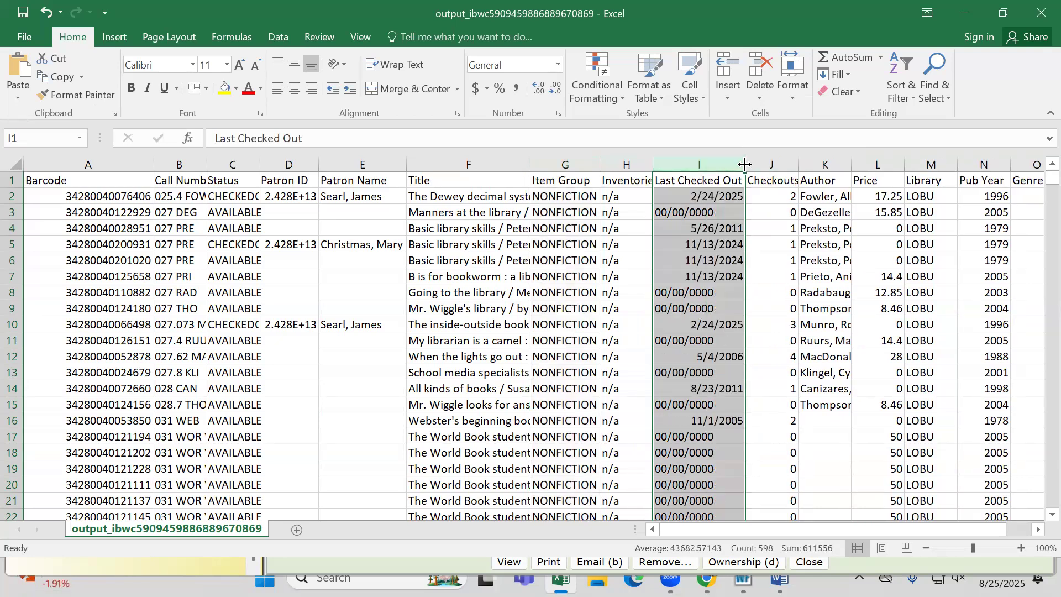
left_click(707, 210)
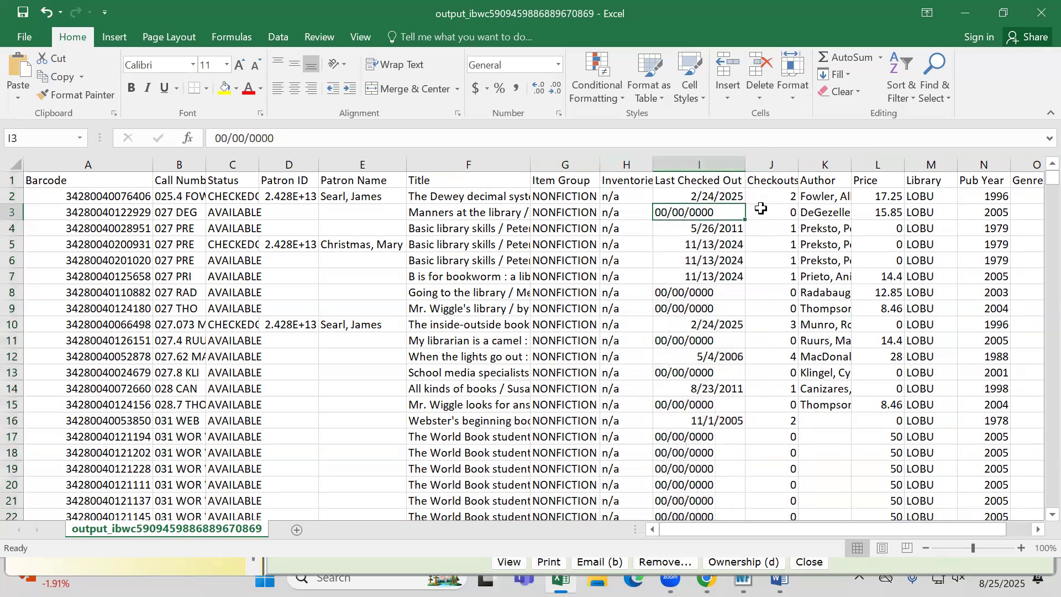
Fit the Checkouts column's width to its contents and select the Library column
left_click(778, 163)
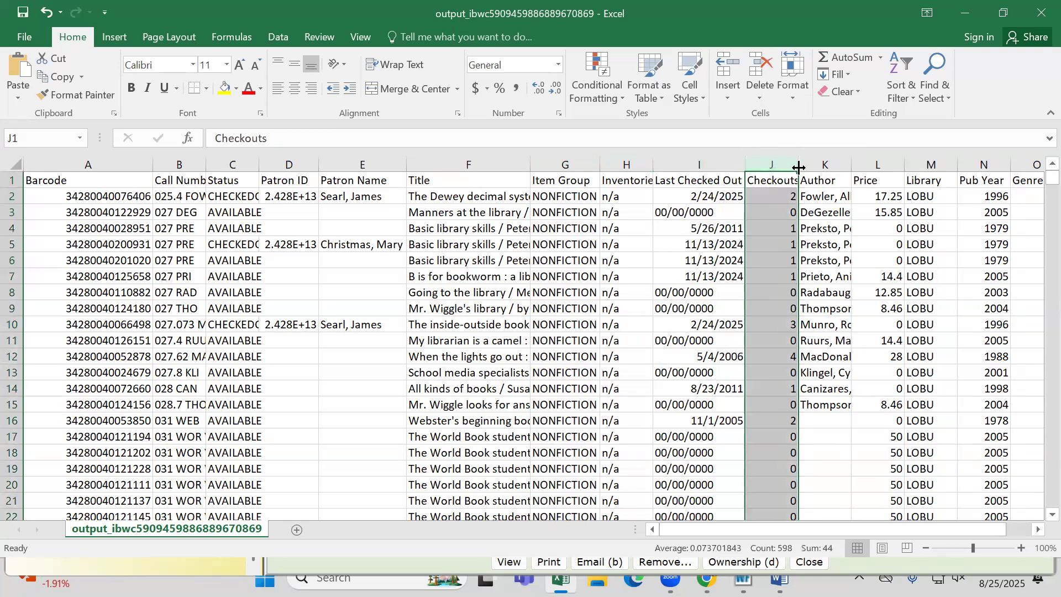
double_click(797, 162)
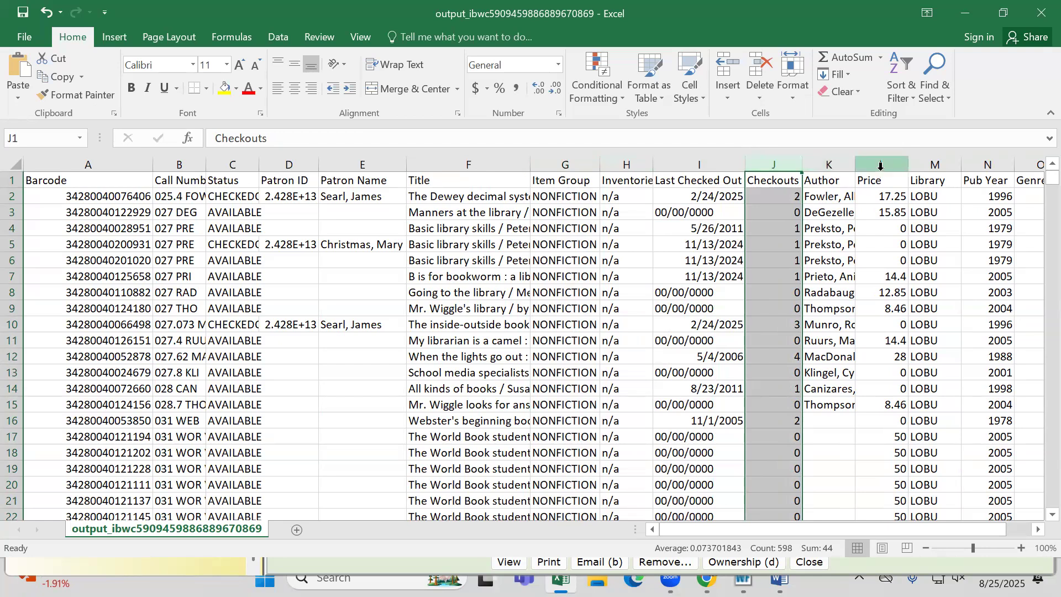
left_click(933, 161)
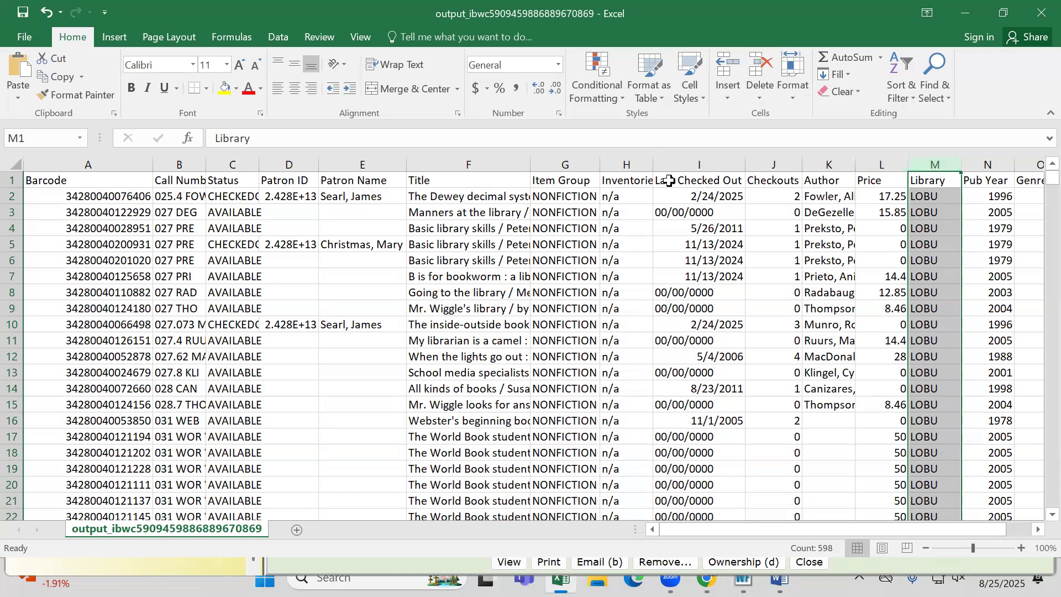
Sort the entire sheet by the Status column's values in Z to A order, treating the first row as headers
left_click(11, 163)
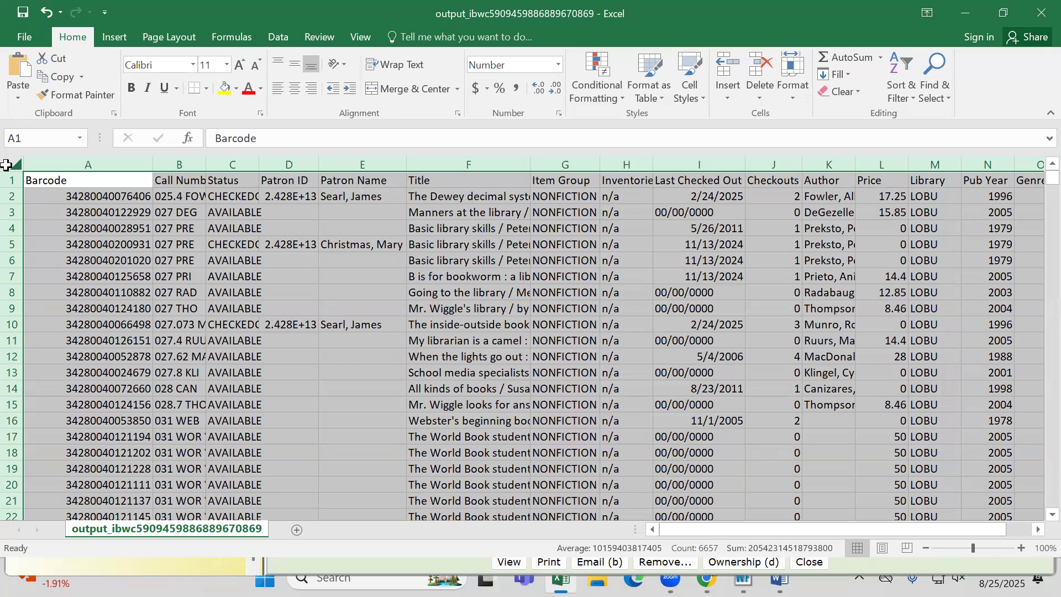
left_click(279, 38)
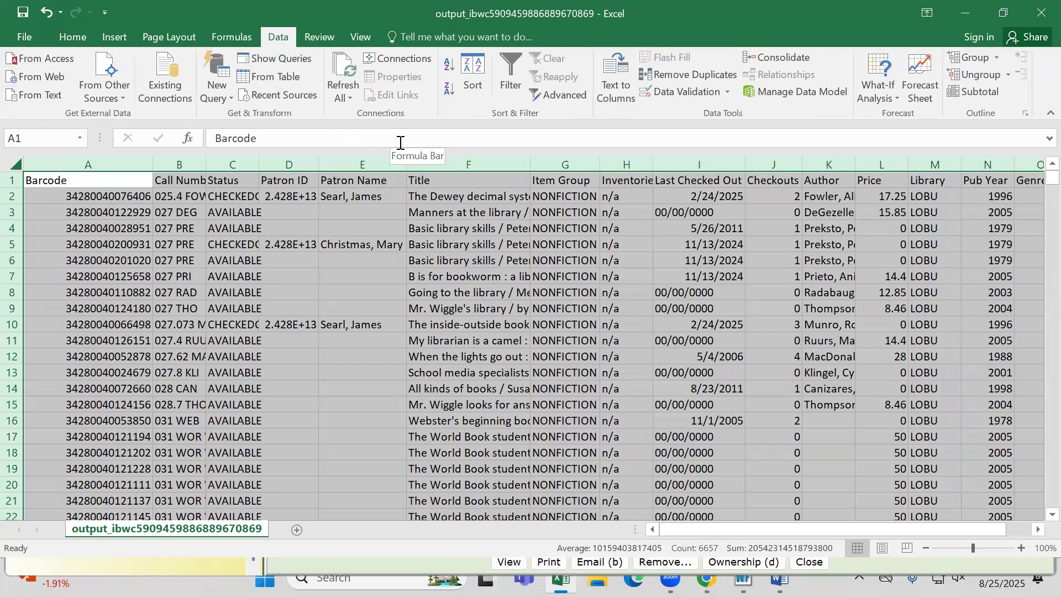
left_click(478, 80)
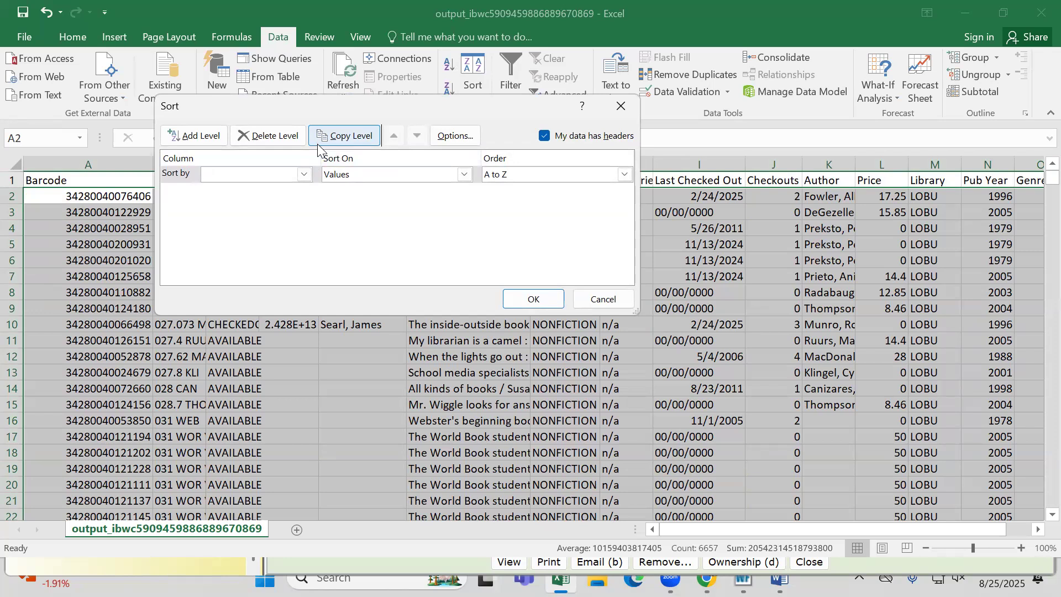
left_click(303, 174)
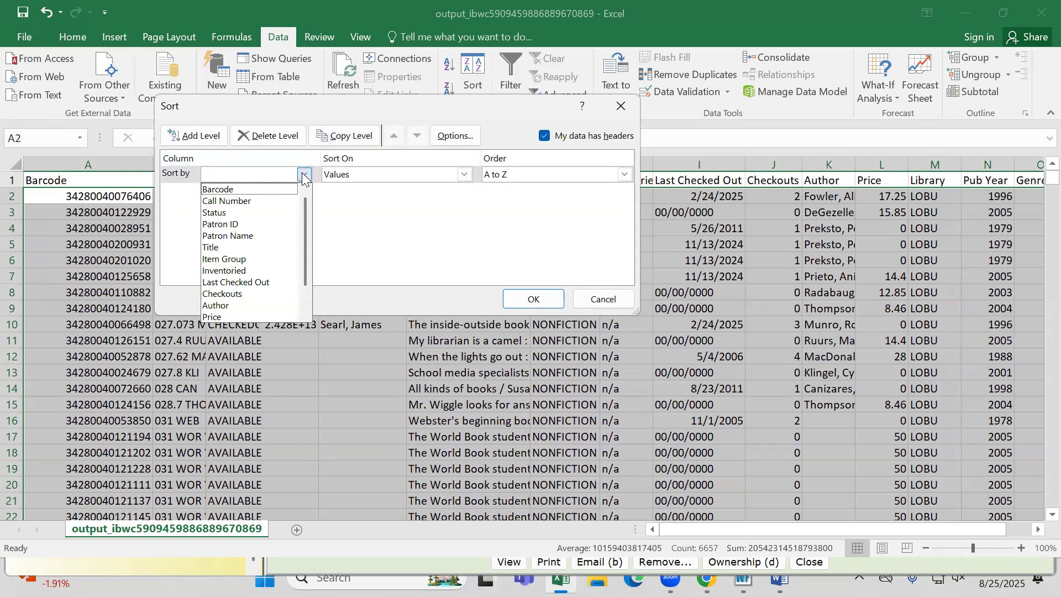
left_click(263, 214)
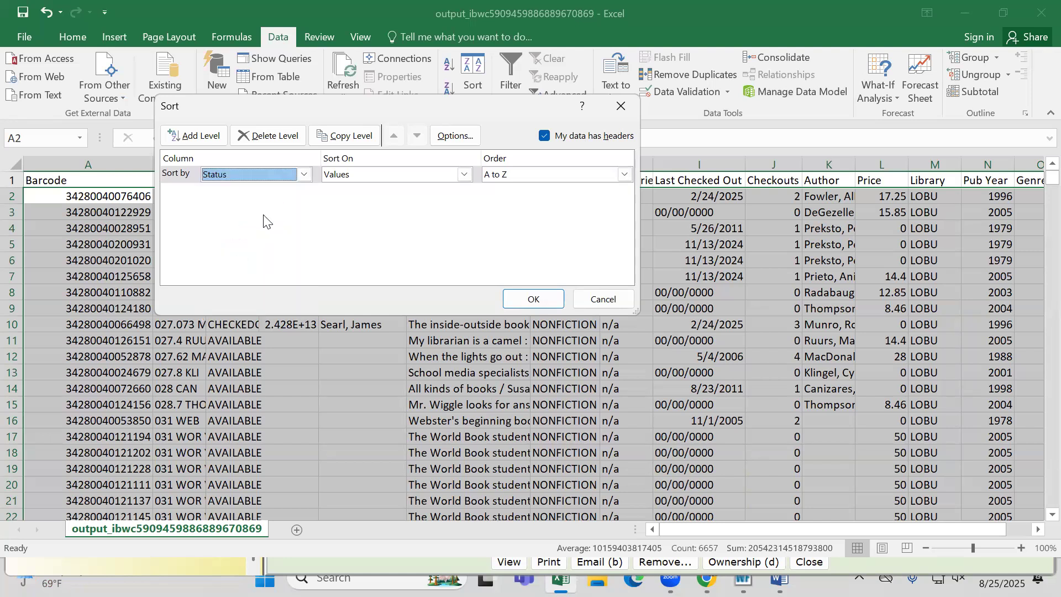
left_click(522, 174)
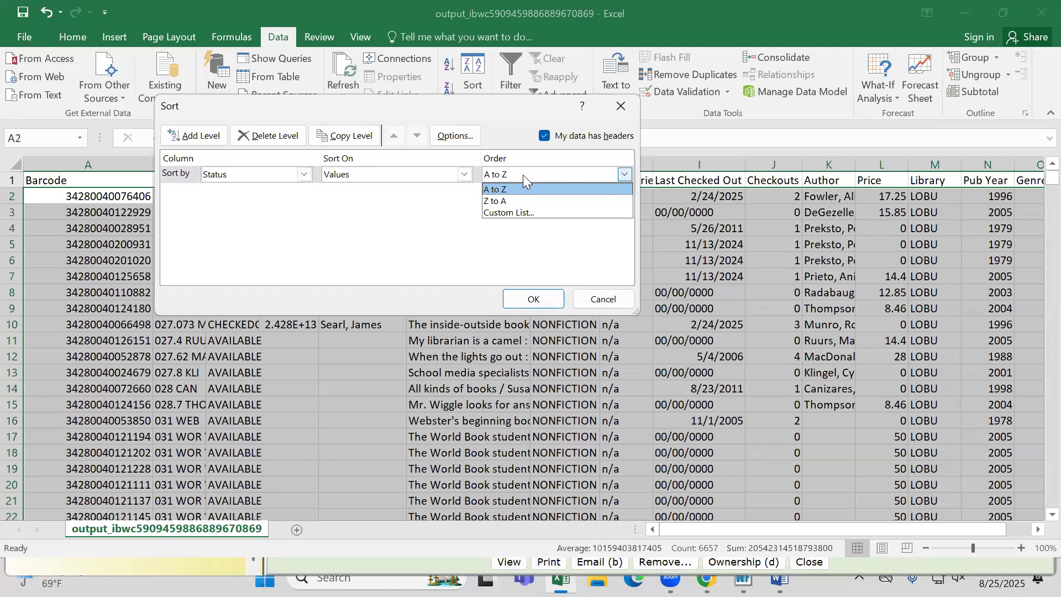
left_click(497, 201)
left_click(533, 298)
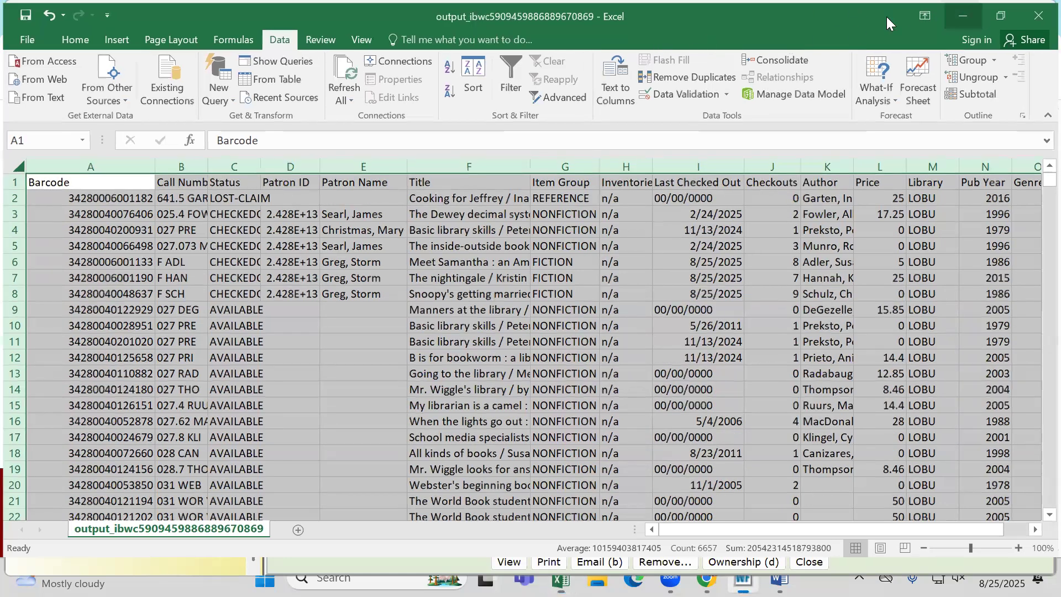
Minimize the spreadsheet and WorkFlows windows to reach Chrome, and go back to the Library Services Handbook's main page
left_click(964, 11)
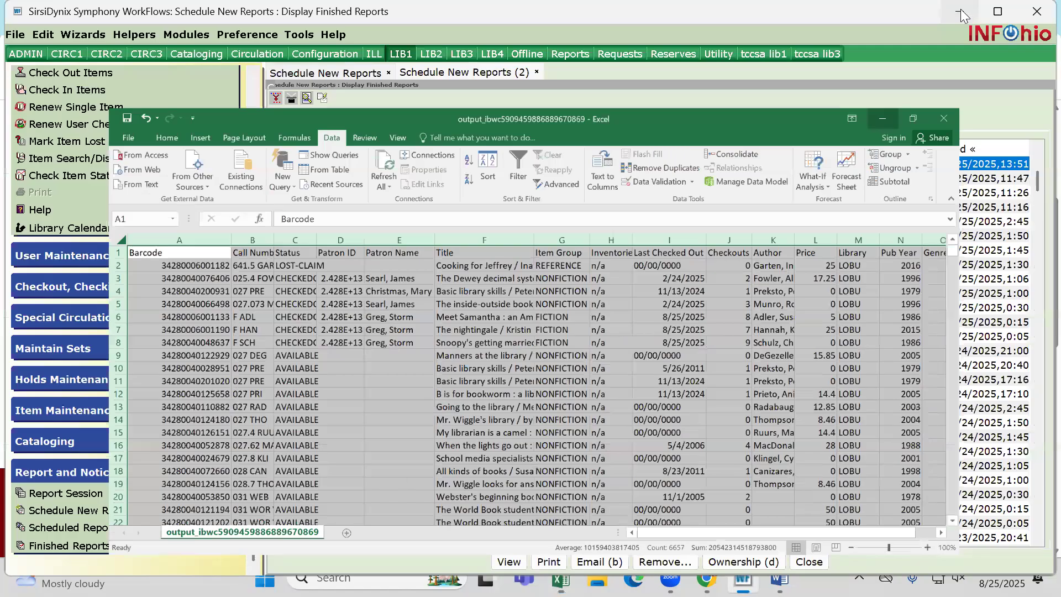
left_click(951, 11)
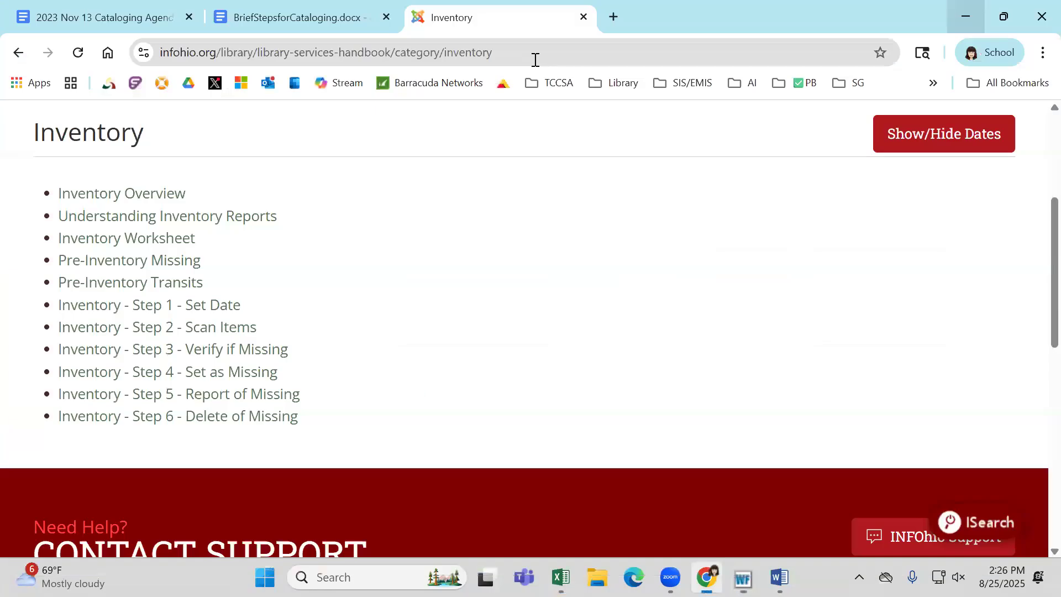
left_click(21, 54)
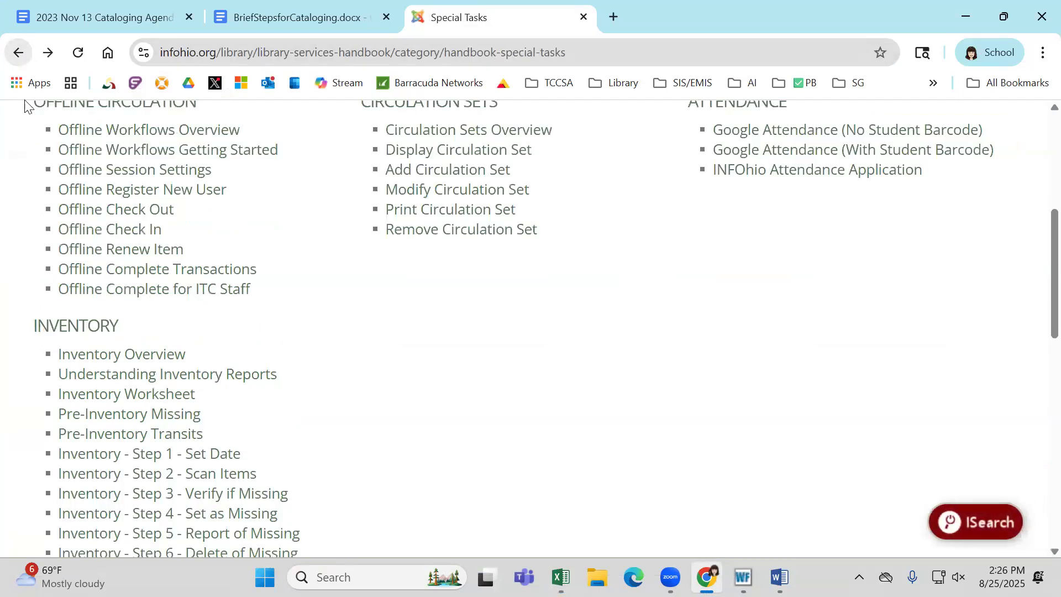
left_click(19, 56)
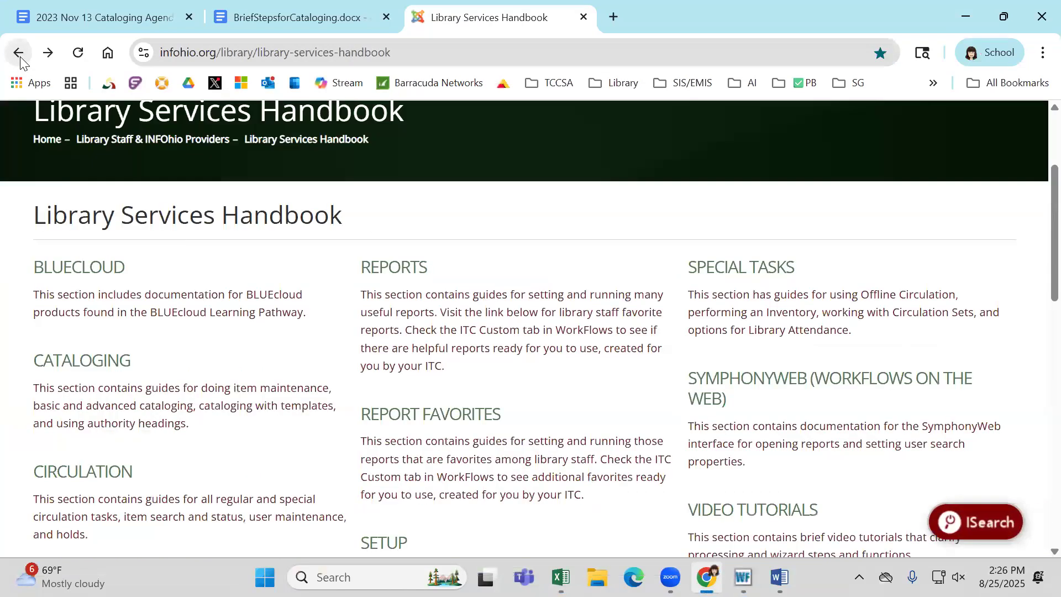
Open the handbook's Circulation section and look through its item, circulation, holds and user maintenance guides
scroll(209, 382, "down", 3)
left_click(112, 313)
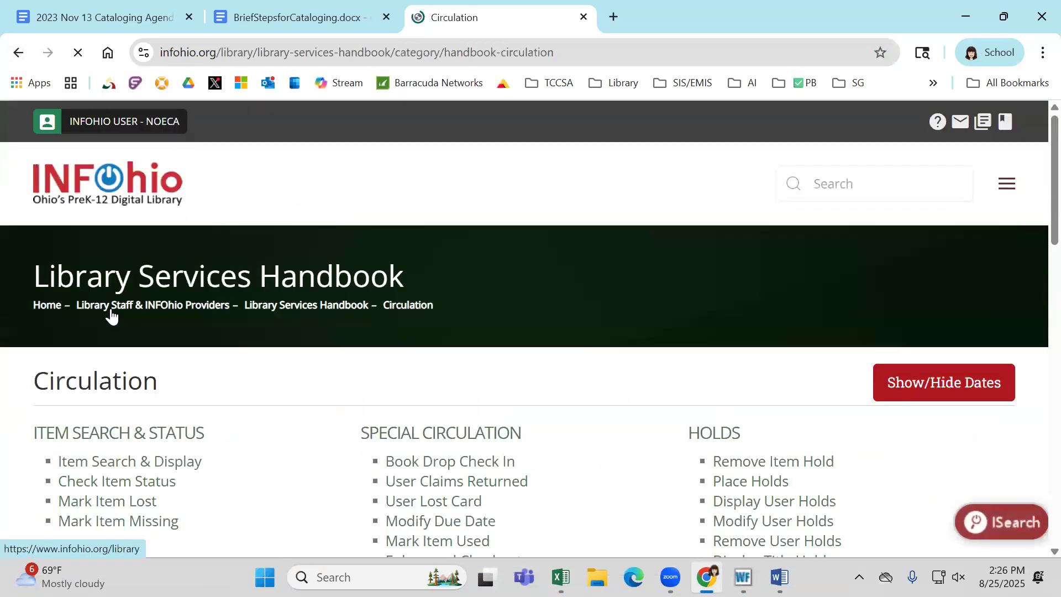
scroll(111, 313, "down", 5)
scroll(111, 313, "down", 3)
scroll(112, 313, "down", 1)
scroll(112, 314, "up", 1)
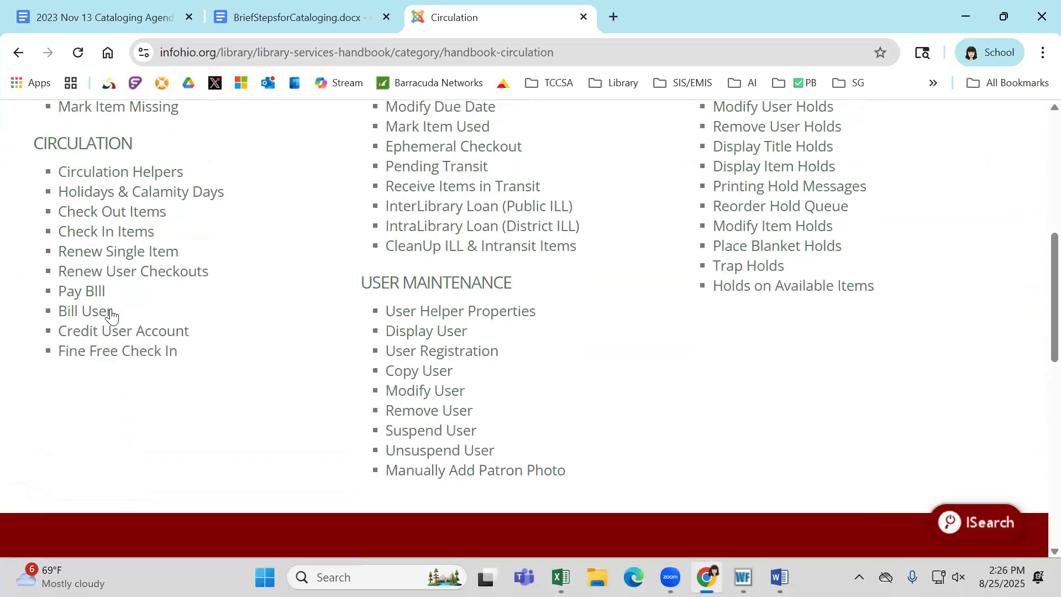
scroll(111, 314, "up", 3)
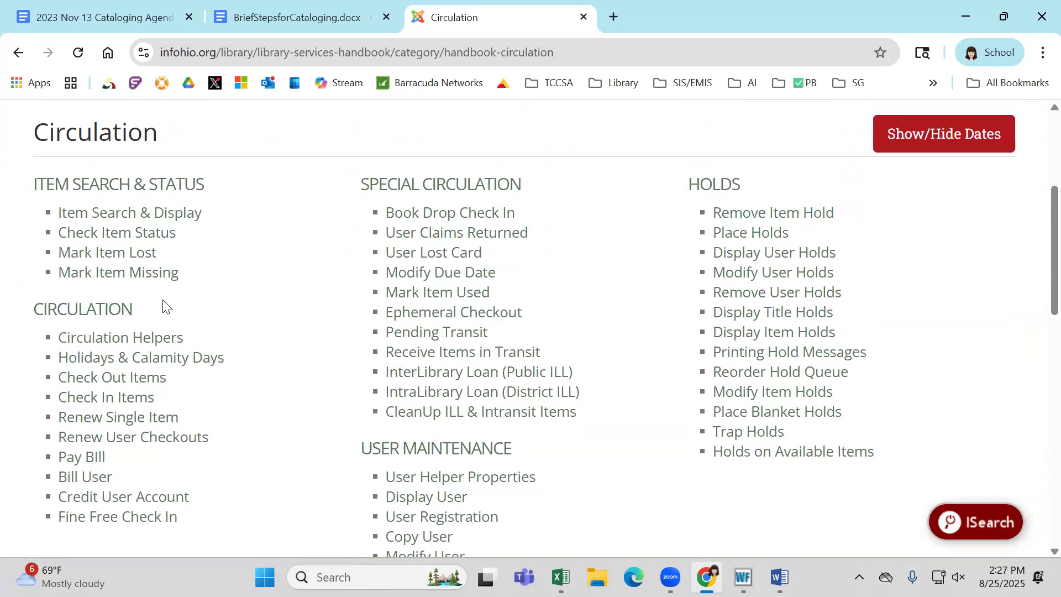
Return to the handbook's main page and look through the guides in its Reports section
left_click(18, 53)
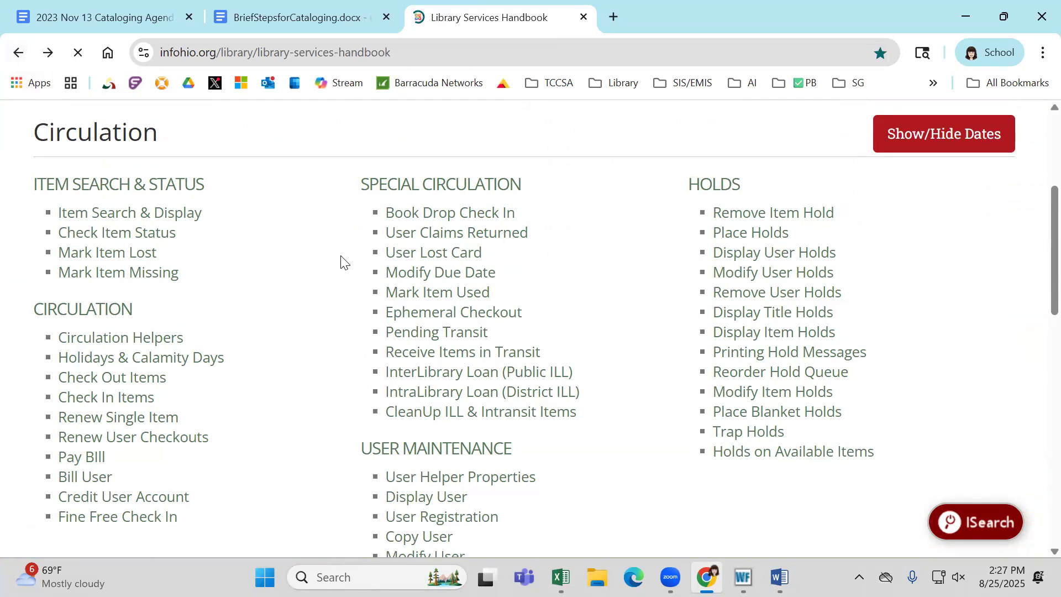
left_click(373, 110)
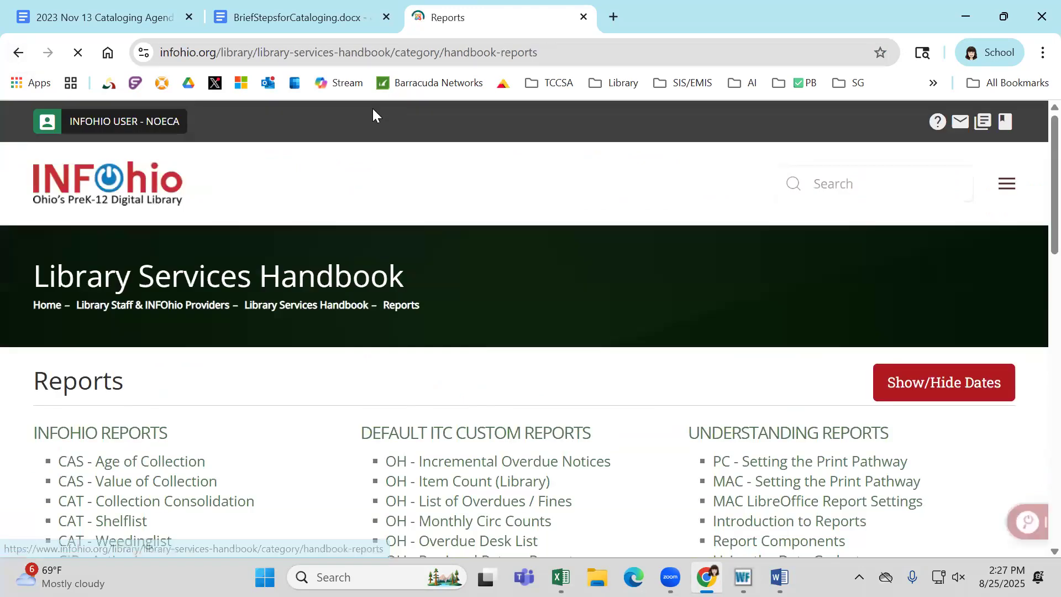
scroll(257, 309, "down", 2)
scroll(257, 310, "down", 4)
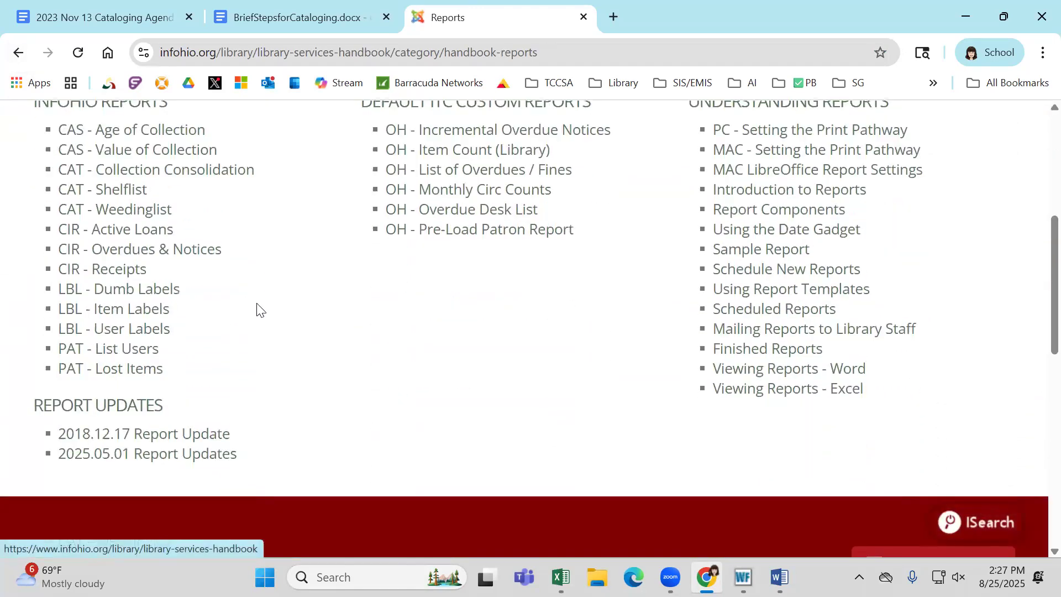
scroll(257, 310, "up", 4)
Go back to the handbook's main page, open Report Favorites and view its Circulation category of report guides
left_click(20, 53)
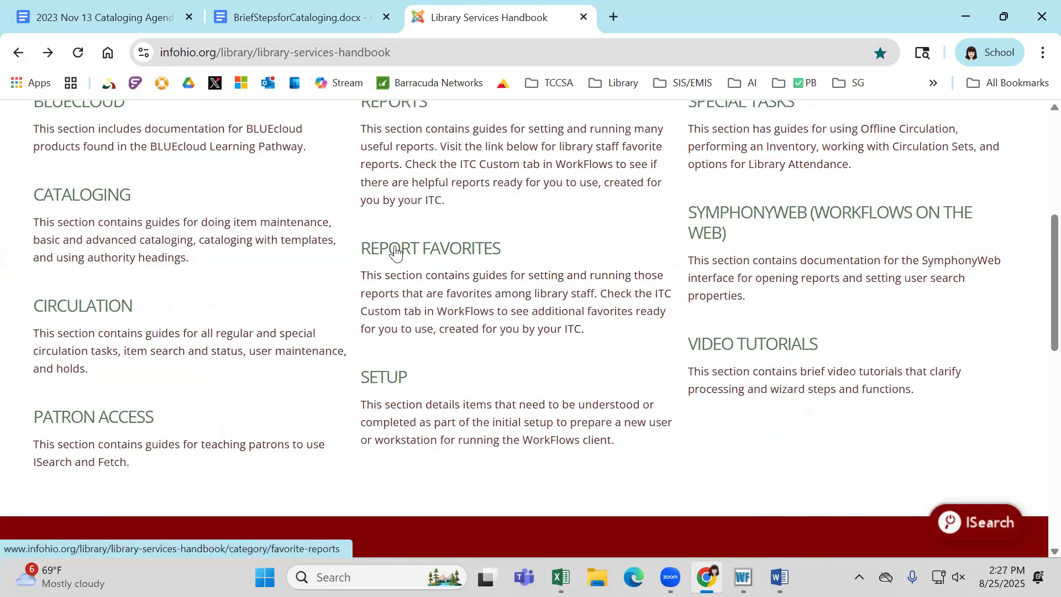
left_click(396, 252)
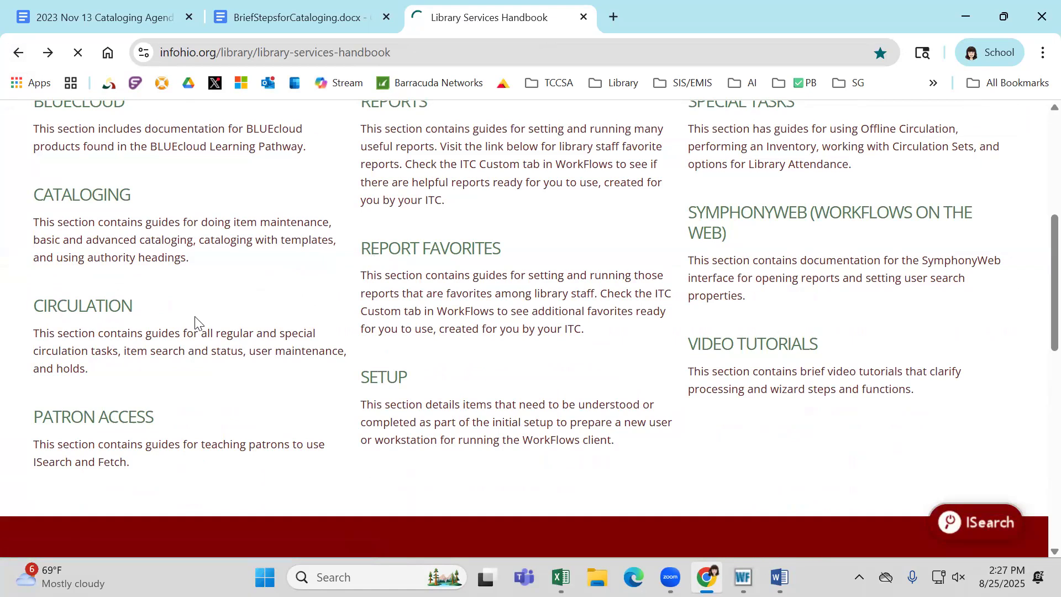
scroll(196, 322, "down", 8)
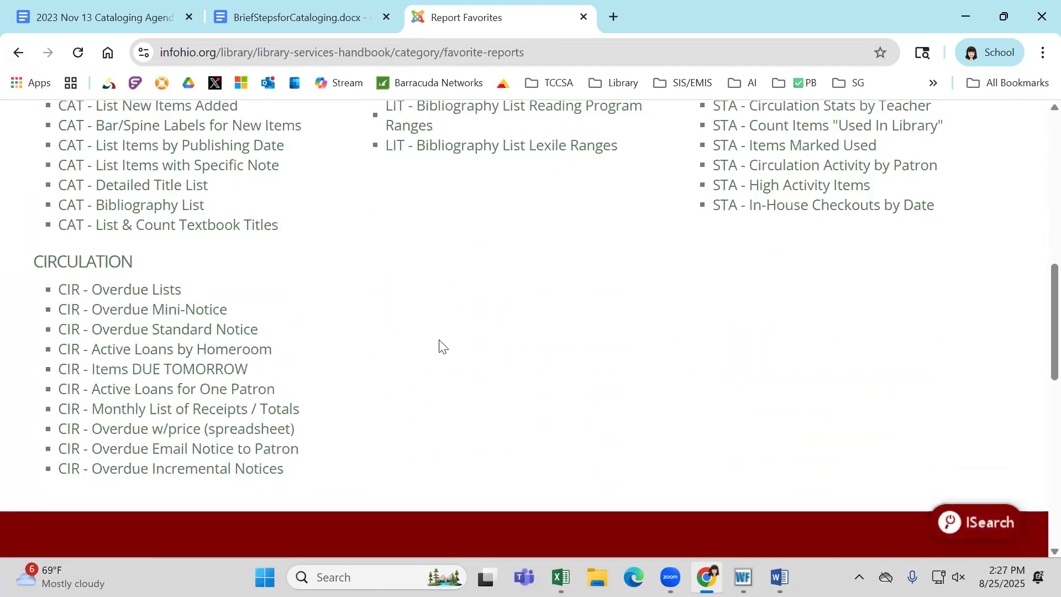
left_click(104, 269)
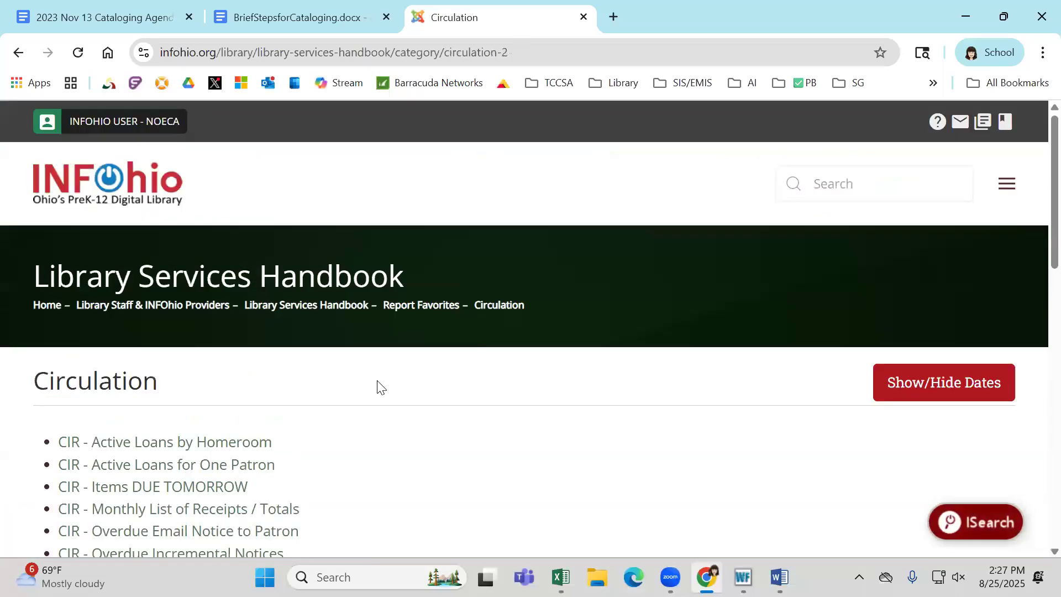
scroll(383, 383, "down", 3)
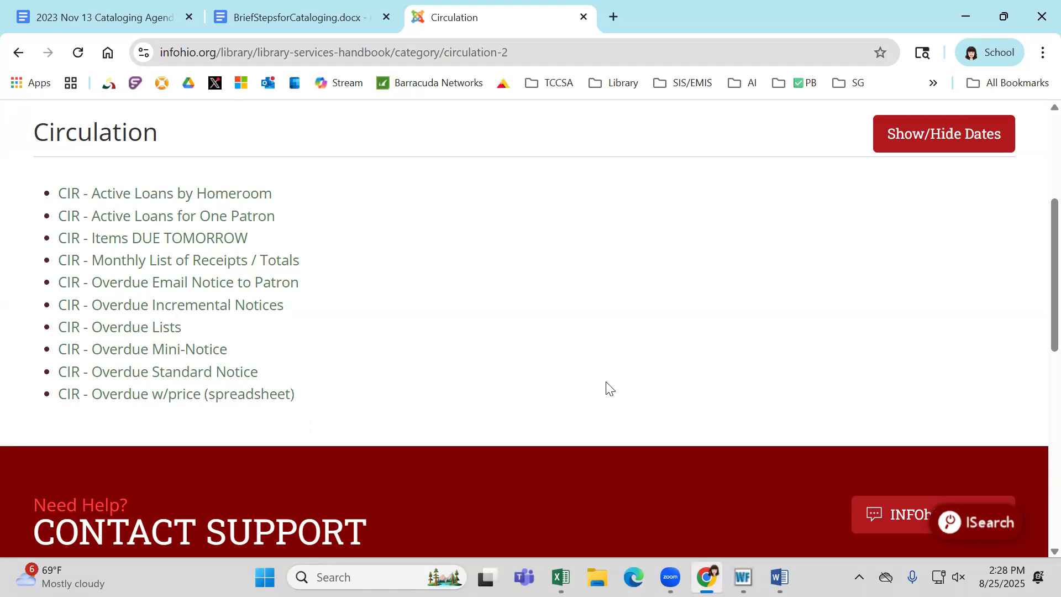
Switch to WorkFlows and start scheduling a new report from the INFOhio template CIR : Overdues and Notices
left_click(743, 576)
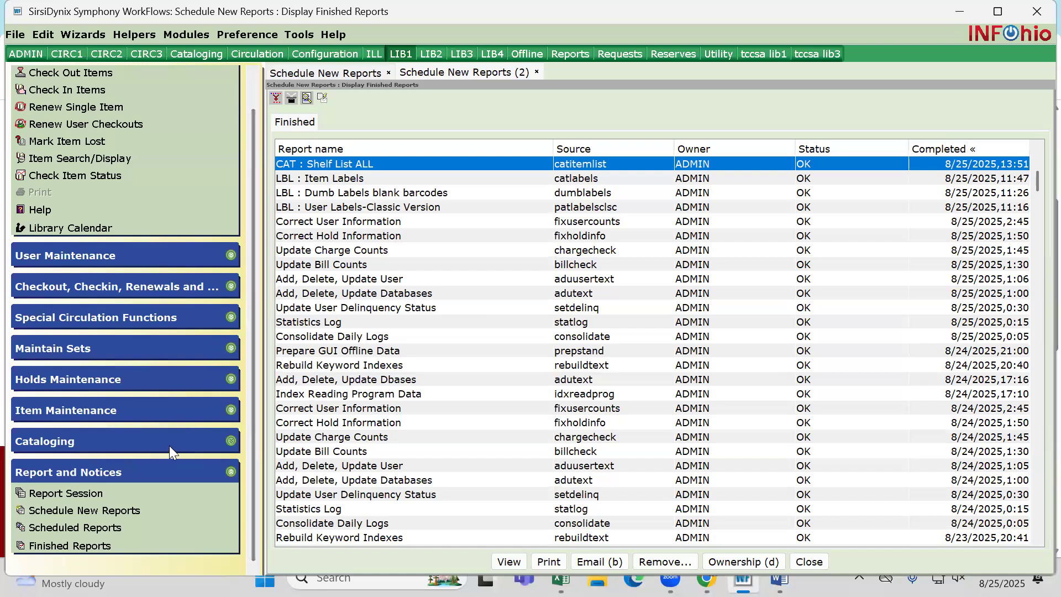
left_click(84, 511)
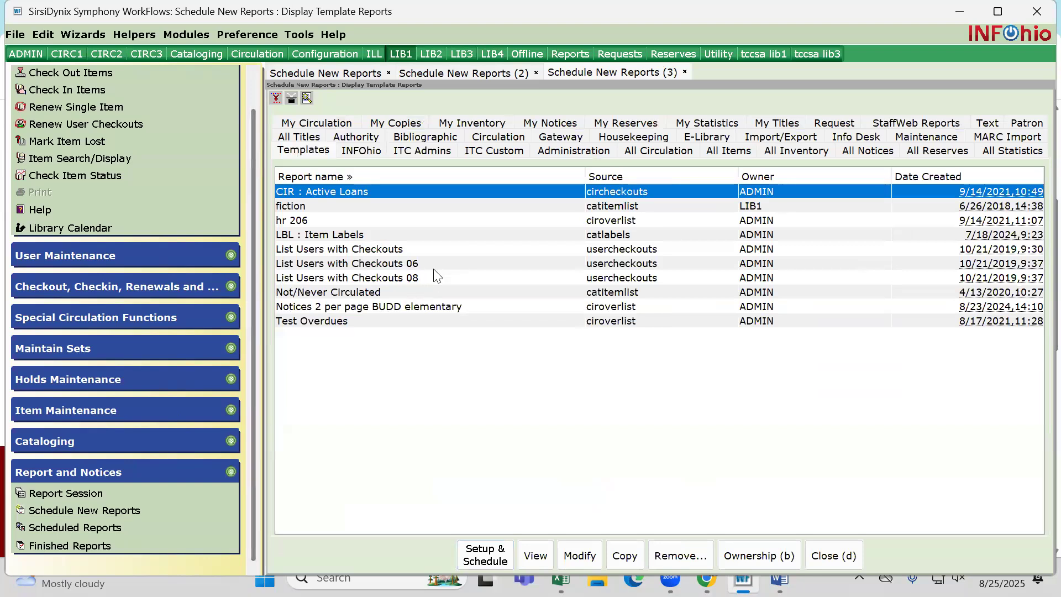
left_click(367, 154)
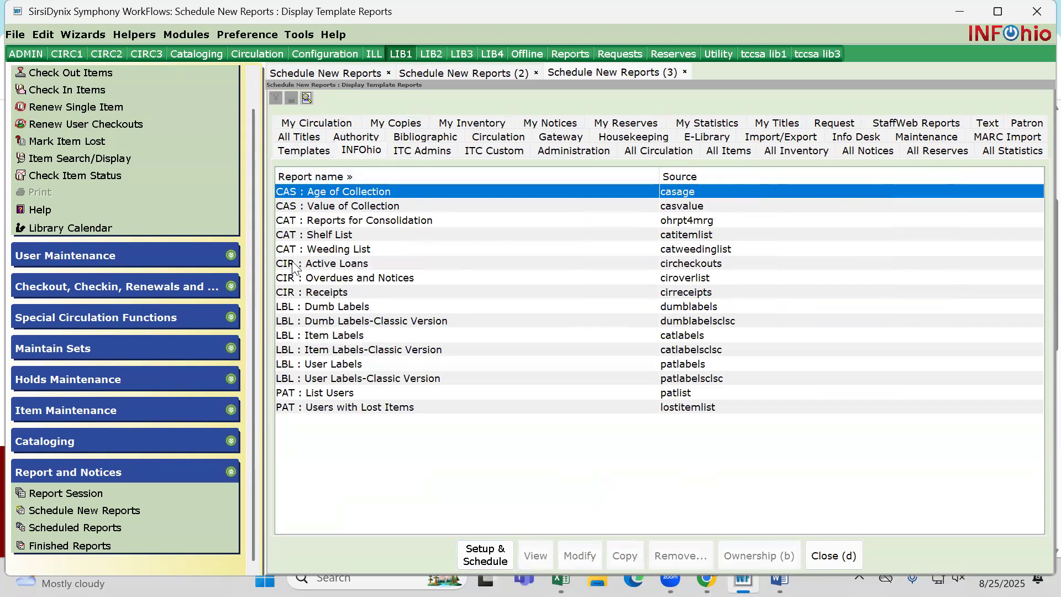
left_click(290, 278)
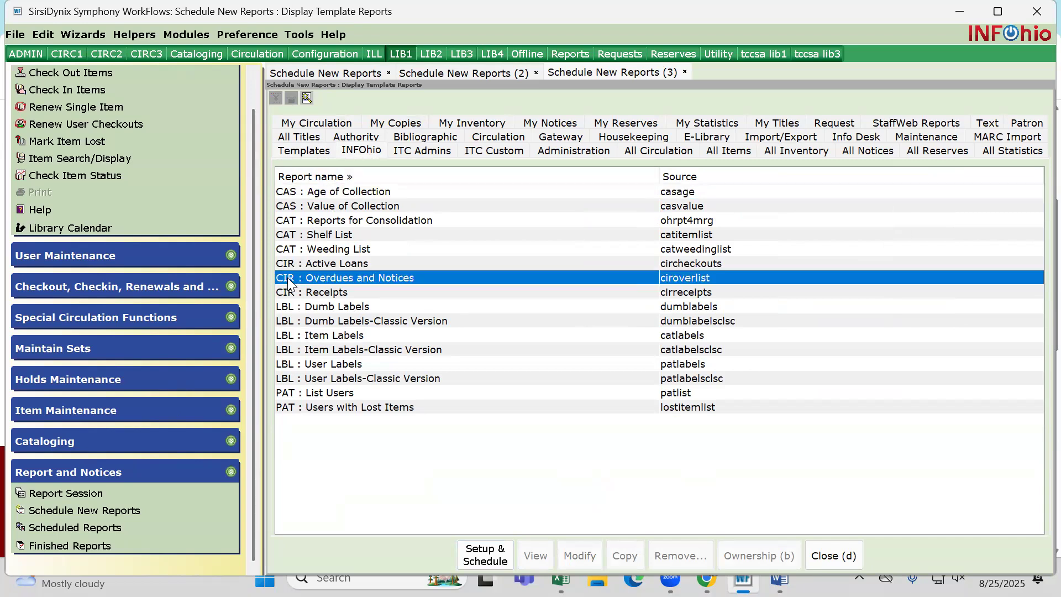
double_click(367, 277)
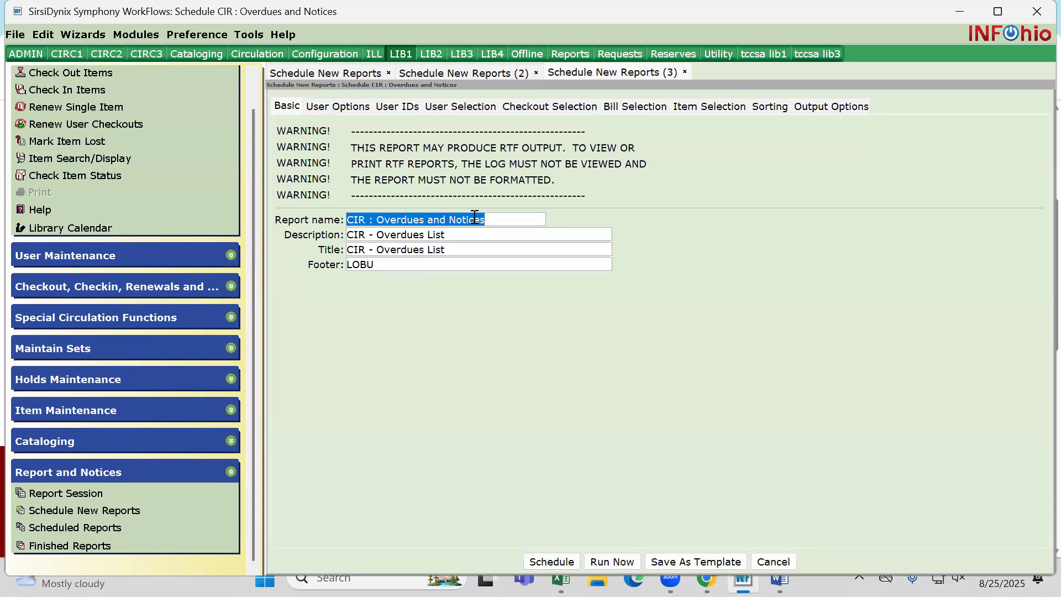
left_click(506, 220)
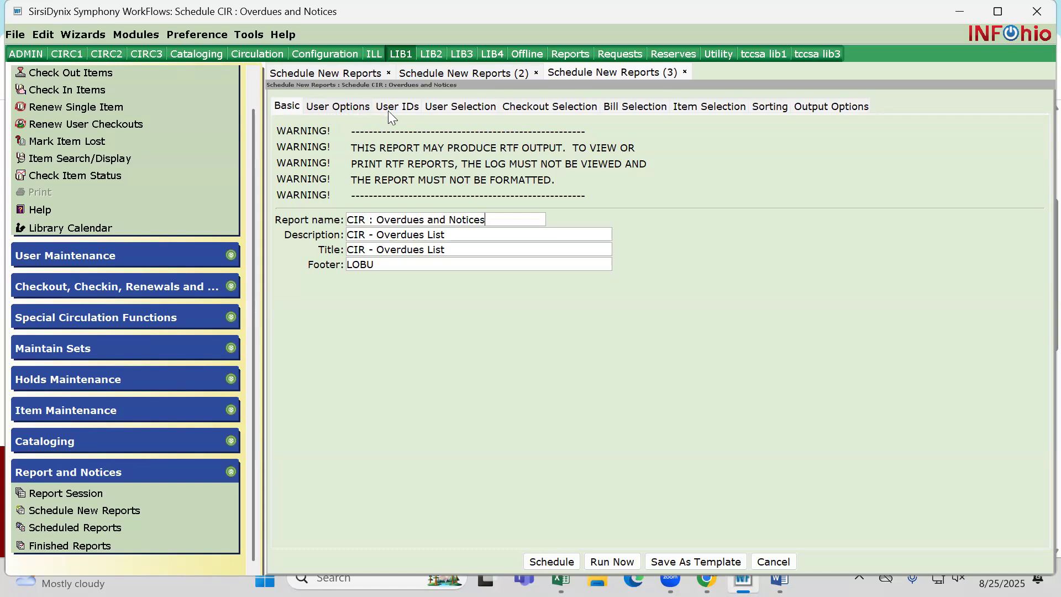
Limit the overdues report's user selection to grade 02
left_click(442, 111)
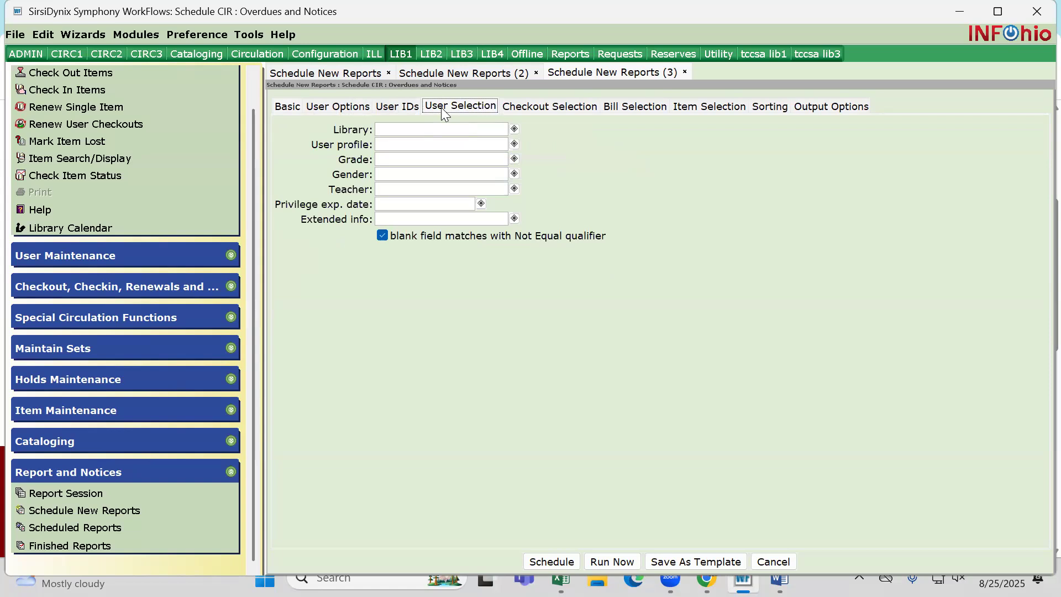
left_click(514, 160)
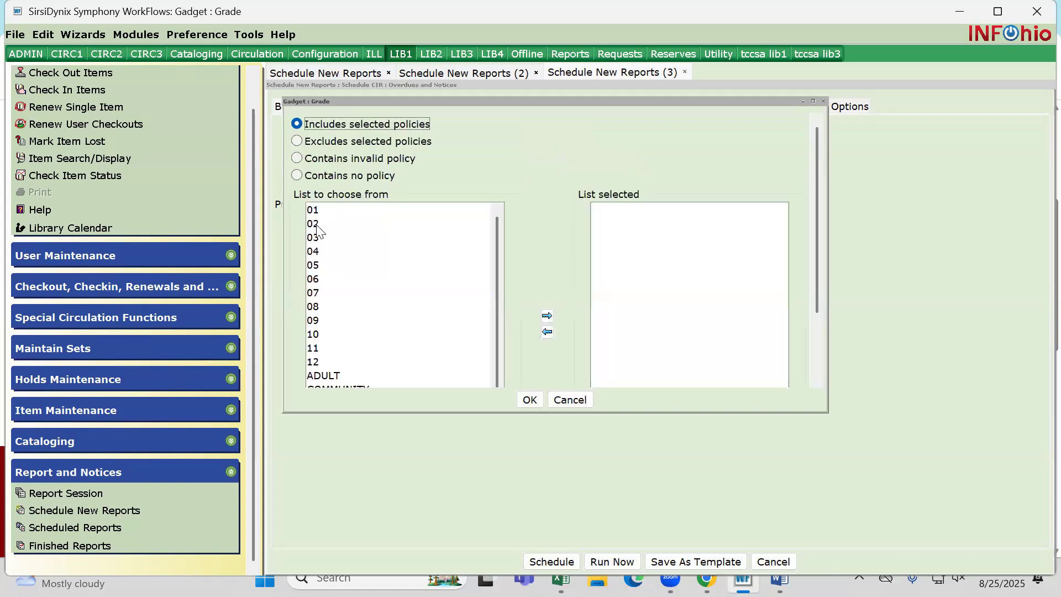
double_click(317, 224)
left_click(529, 400)
Restrict the user selection to the libraries LOBU, LOHS, LOJH and LOMC
left_click(514, 129)
double_click(321, 226)
double_click(319, 238)
double_click(319, 251)
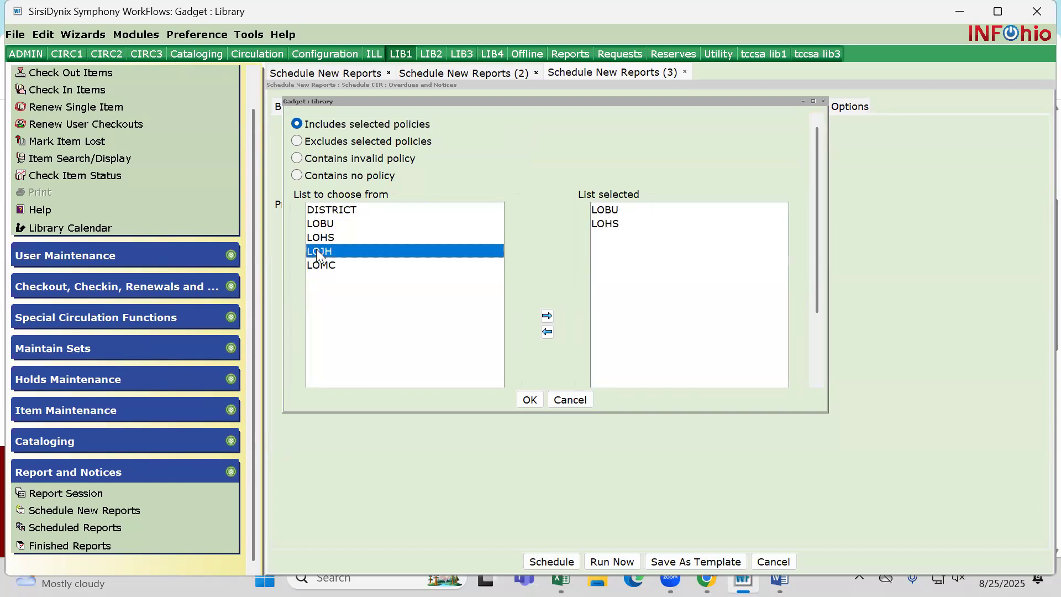
double_click(321, 266)
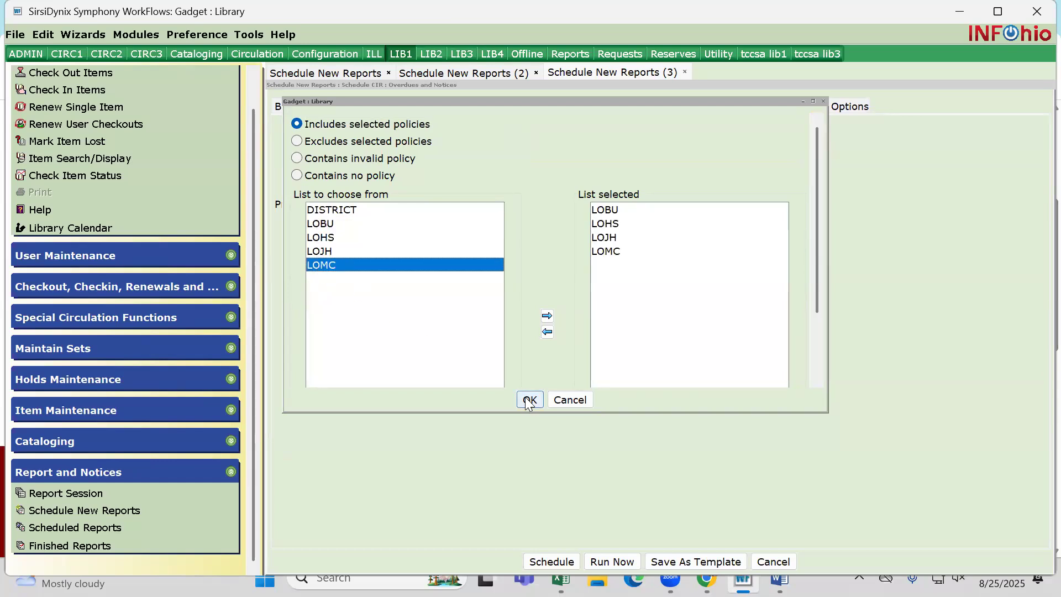
left_click(529, 399)
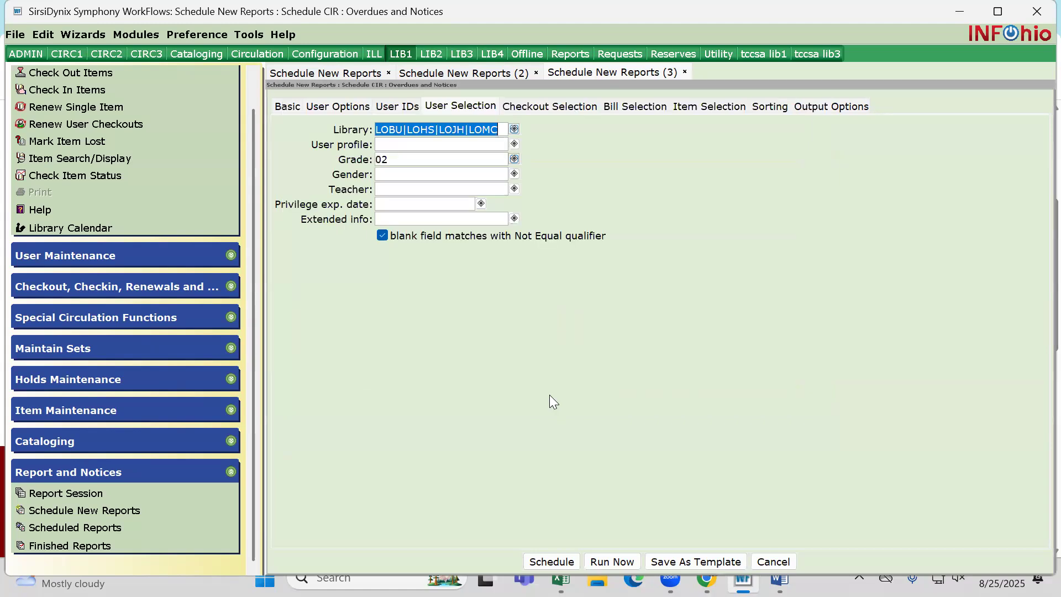
Clear the Grade and Library criteria from the report's user selection
left_click(414, 159)
left_click(375, 159)
left_click_drag(393, 160, 376, 160)
key("Delete")
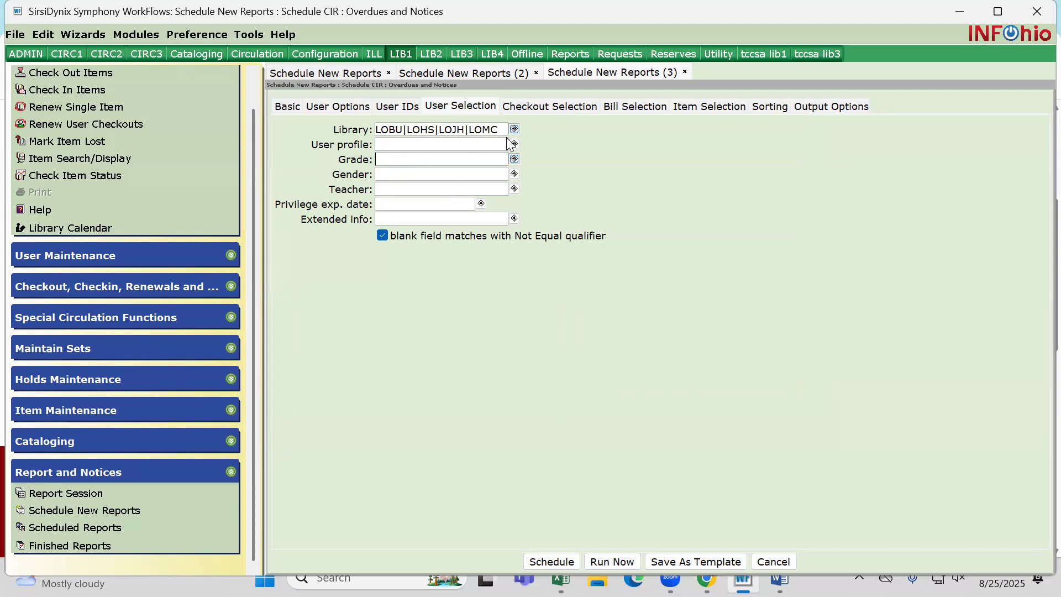
mouse_move(503, 131)
left_mouse_down()
mouse_move(450, 128)
mouse_move(514, 136)
left_mouse_up()
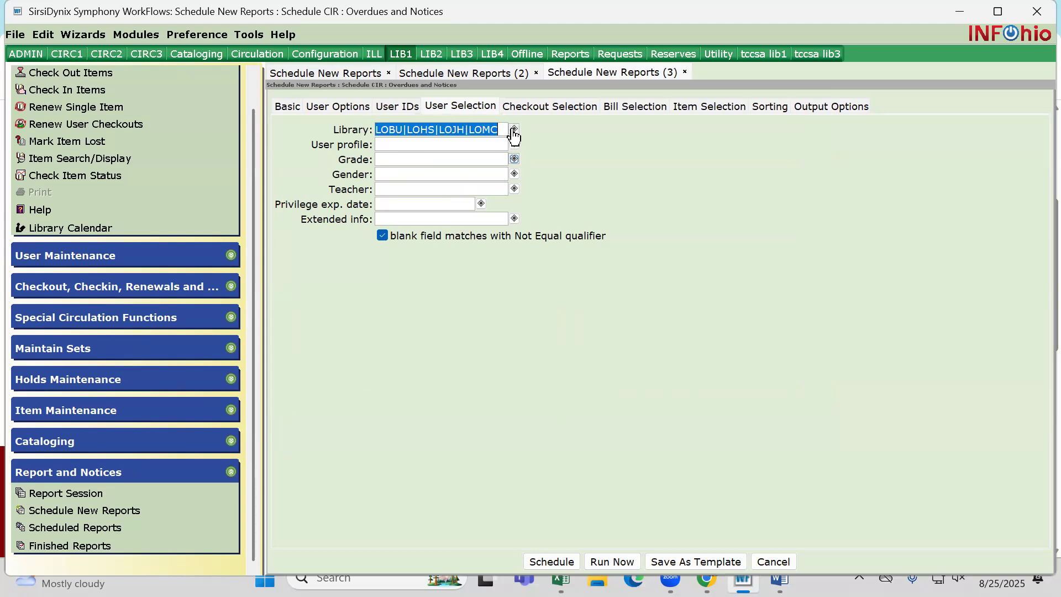
key("Delete")
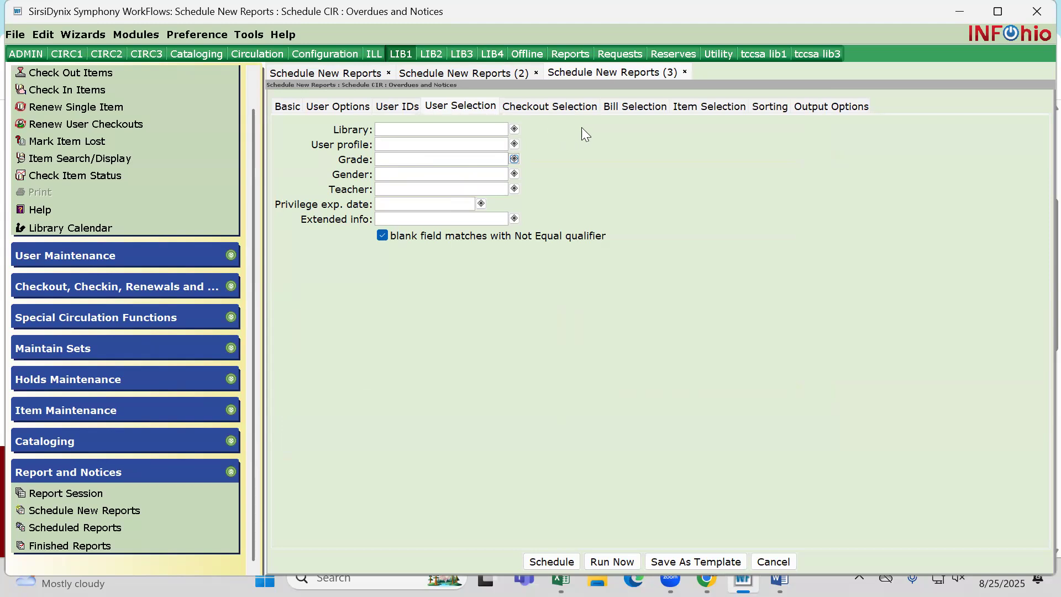
Set the item selection's Library criterion to LOBU, LOHS, LOJH and LOMC
left_click(694, 108)
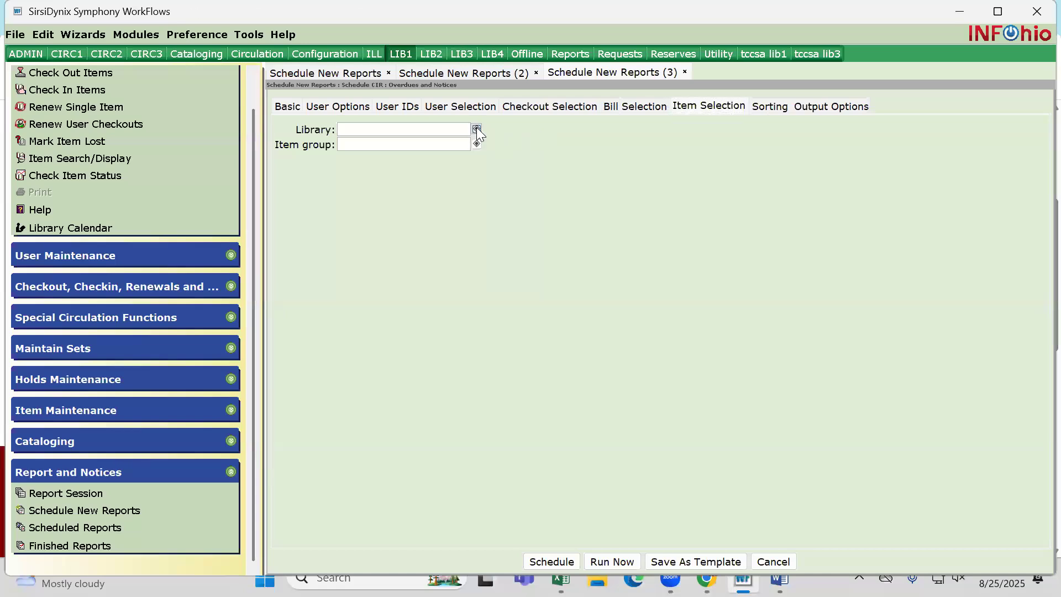
left_click(477, 129)
double_click(322, 225)
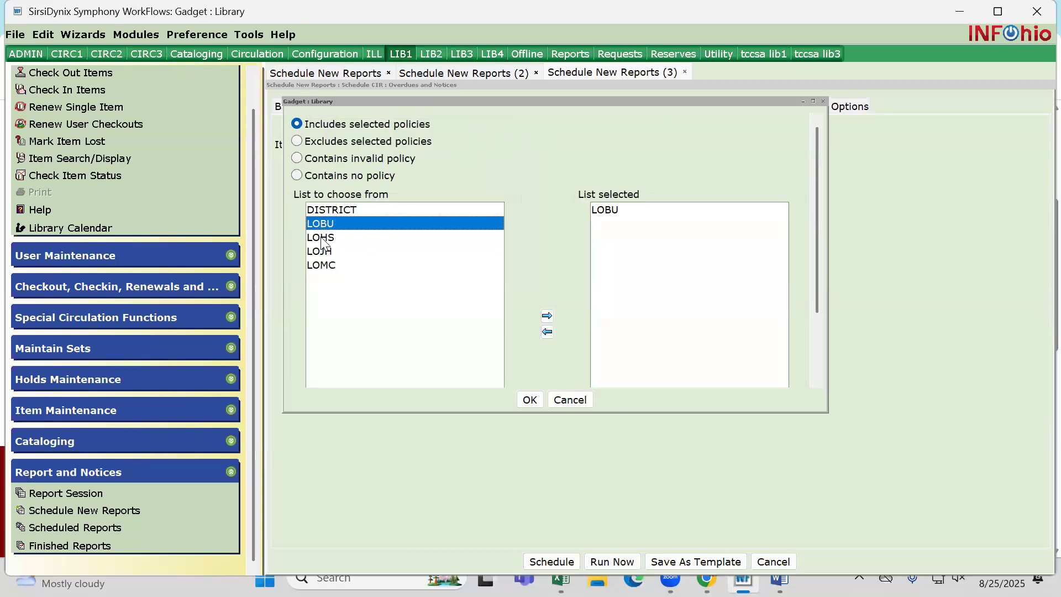
double_click(322, 238)
double_click(320, 251)
double_click(319, 265)
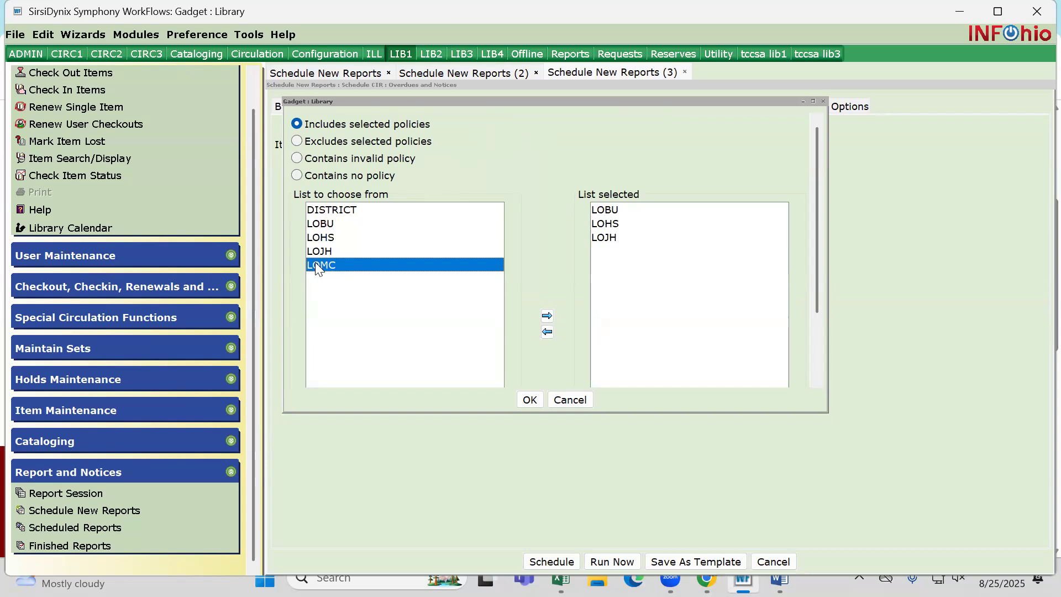
left_click(529, 400)
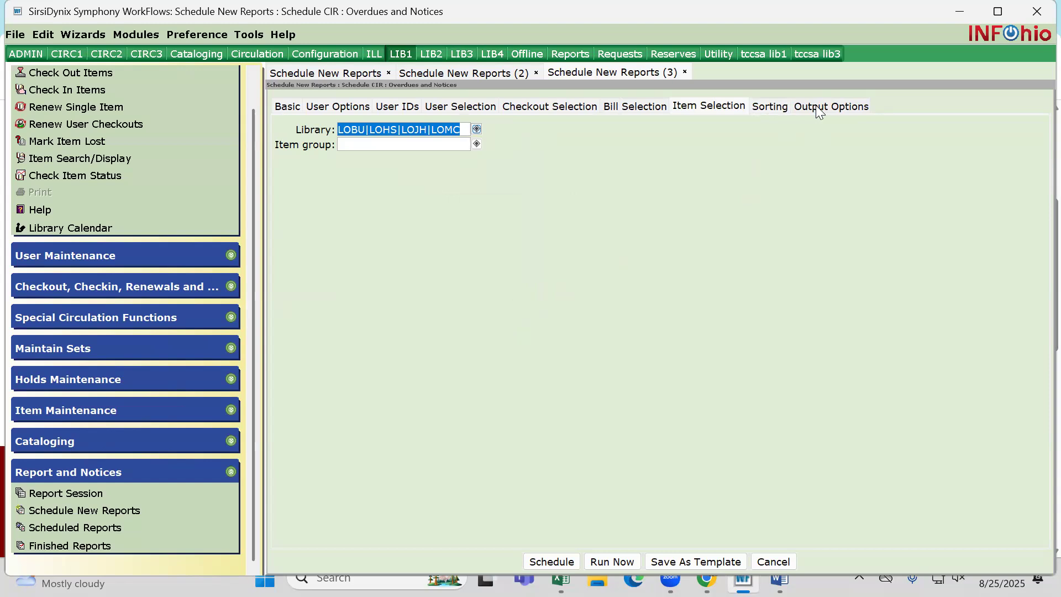
Set the overdues report's sorting to library/ teacher/ name
left_click(774, 106)
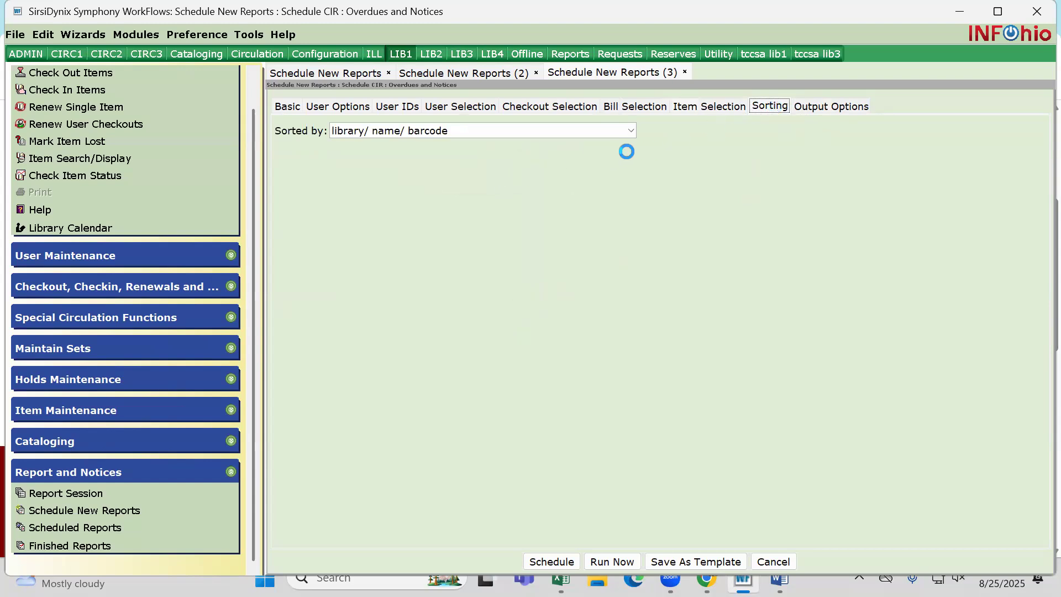
left_click(628, 128)
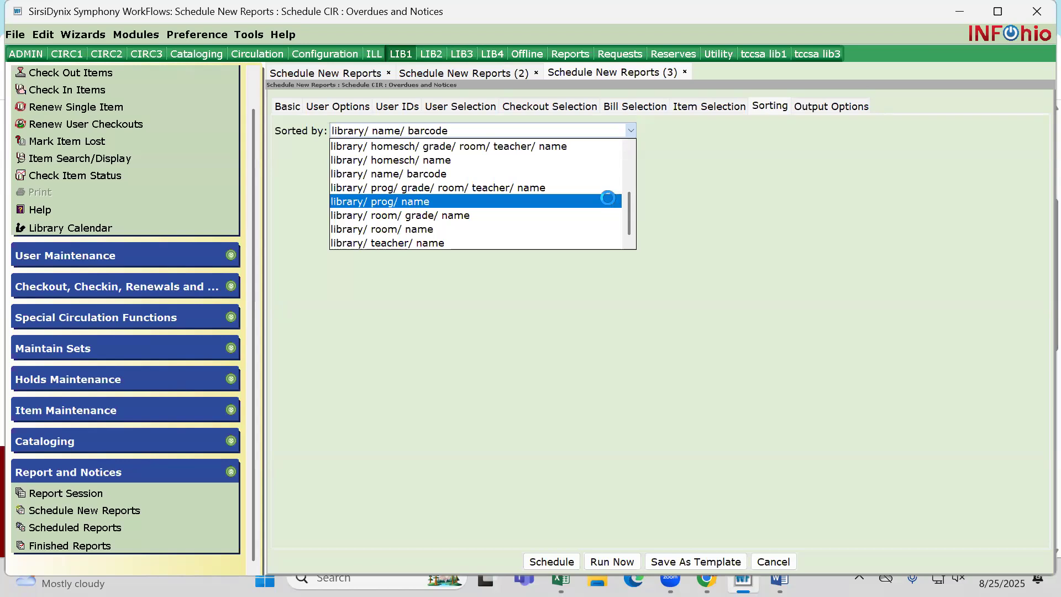
left_click(391, 243)
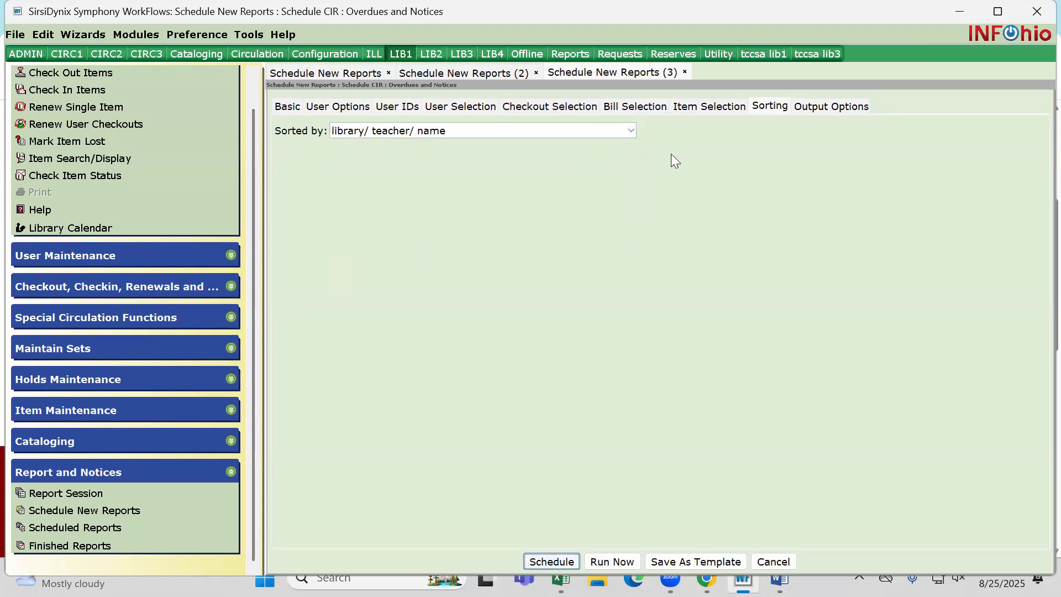
Set the report type to Notices with two notices per page, excluding Unpaid Bills and Total Bills and Charges
left_click(827, 108)
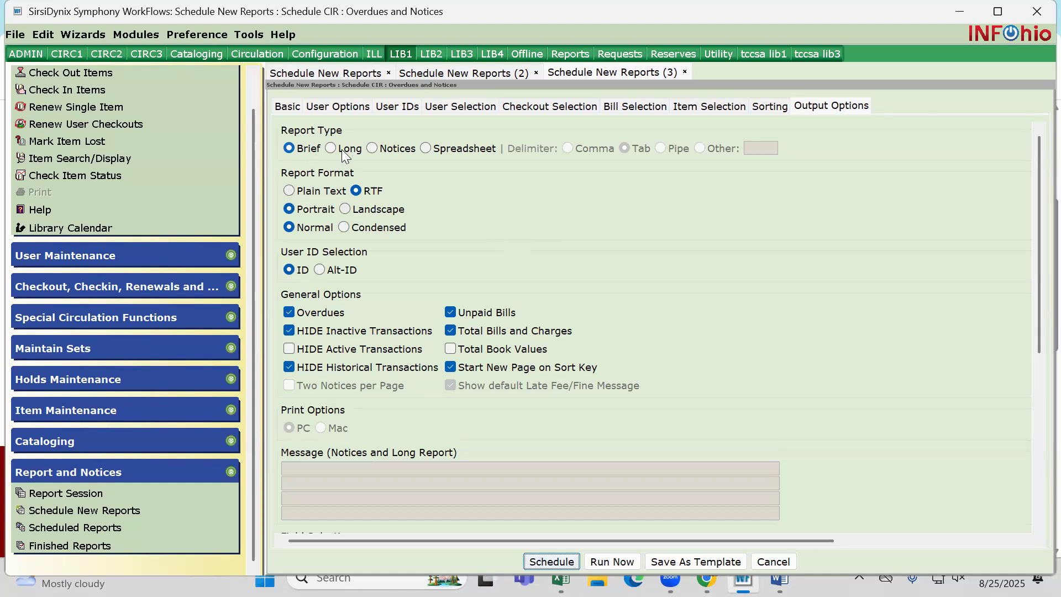
left_click(371, 147)
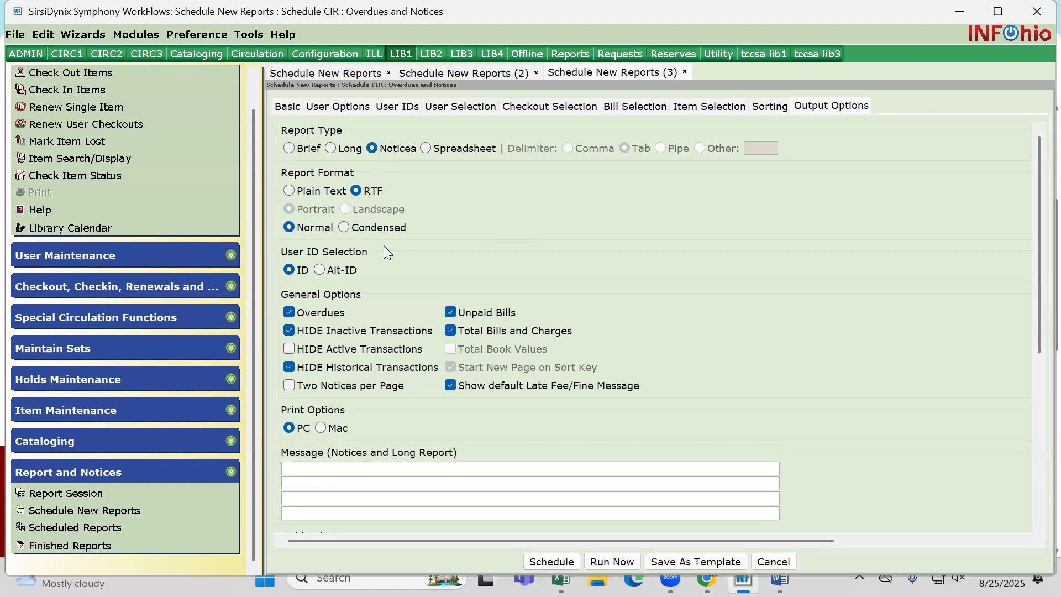
scroll(399, 296, "down", 1)
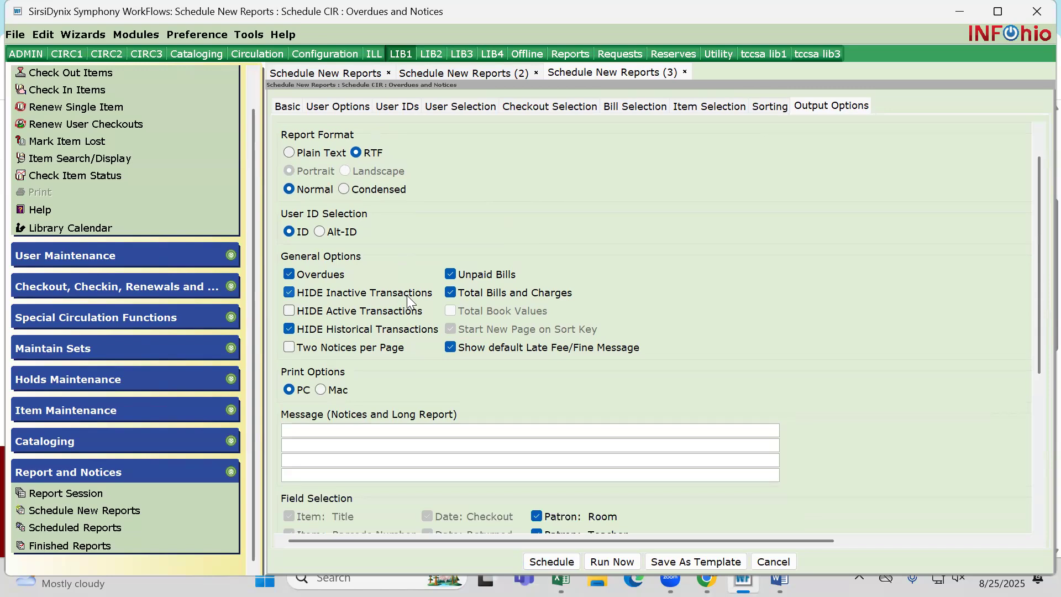
left_click(289, 348)
left_click(451, 275)
left_click(450, 294)
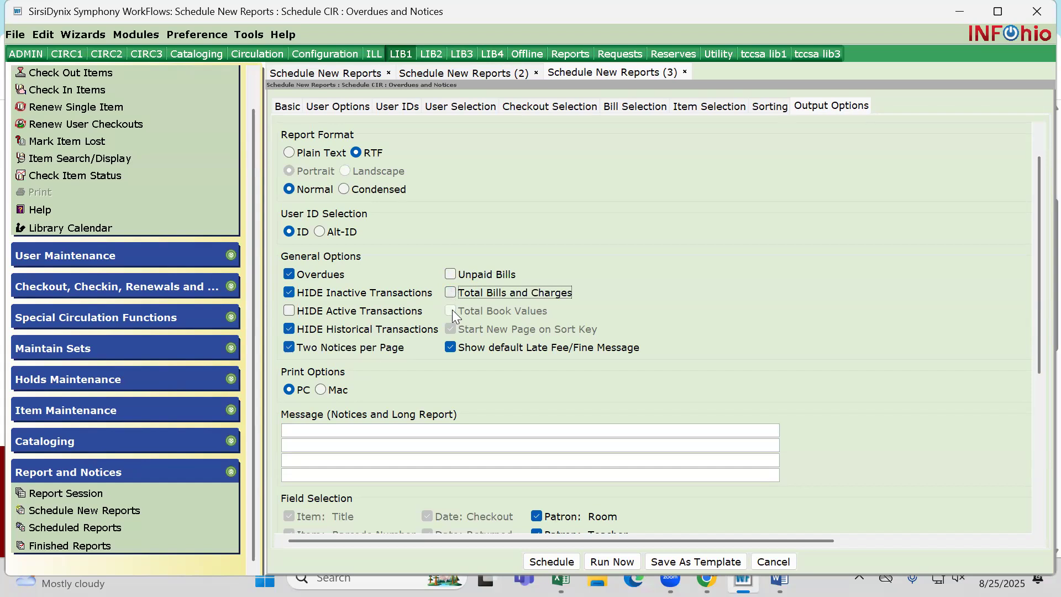
Write the notice message "Please bring back you books as soon as possible." and sign it with the librarian's name on the second line
scroll(691, 348, "down", 1)
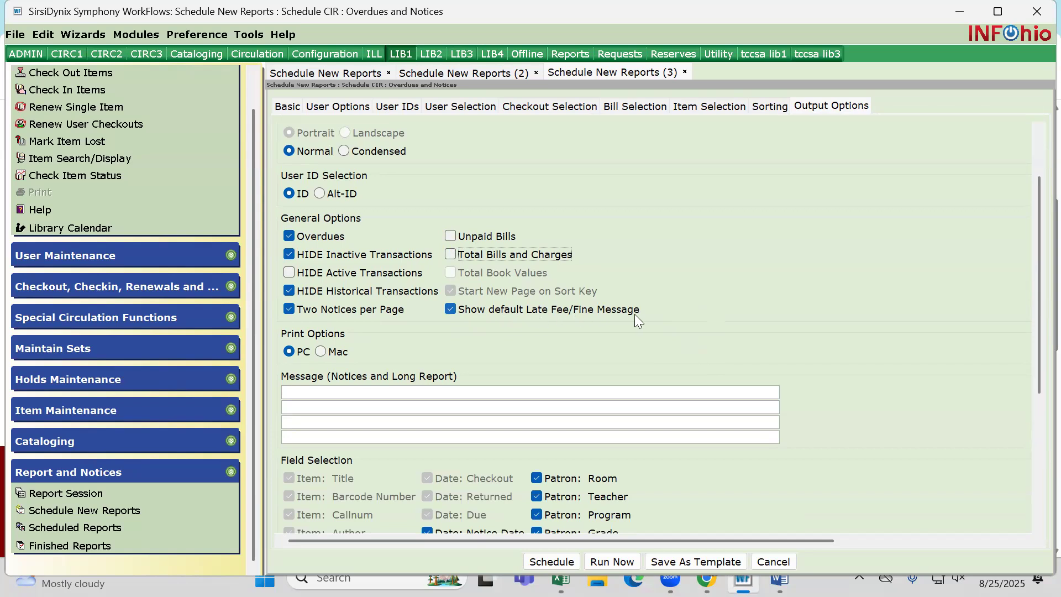
scroll(634, 314, "down", 2)
left_click(319, 314)
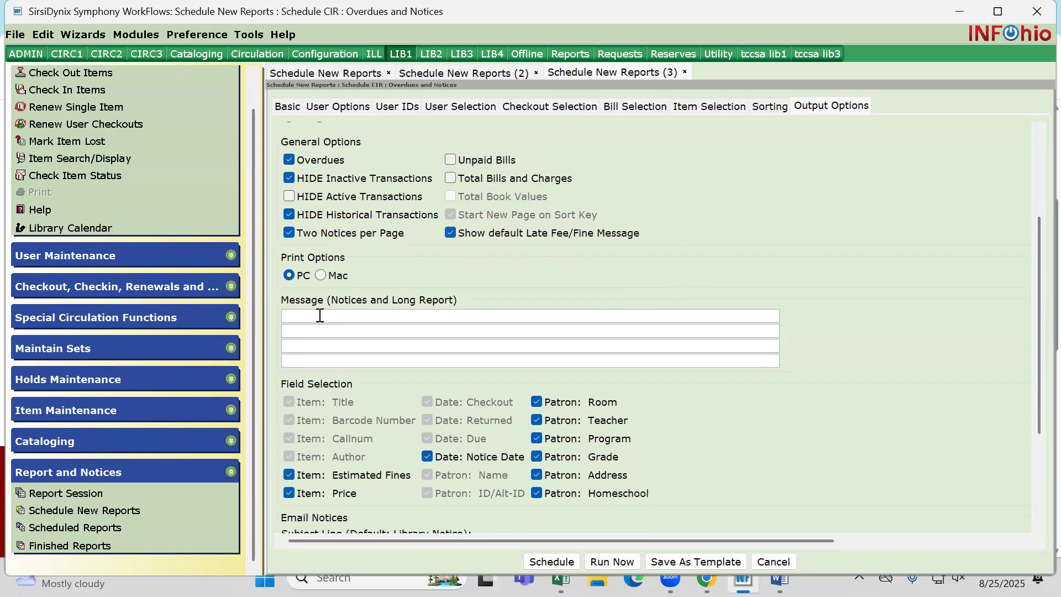
type("Please bring back")
type("ou books as soon ")
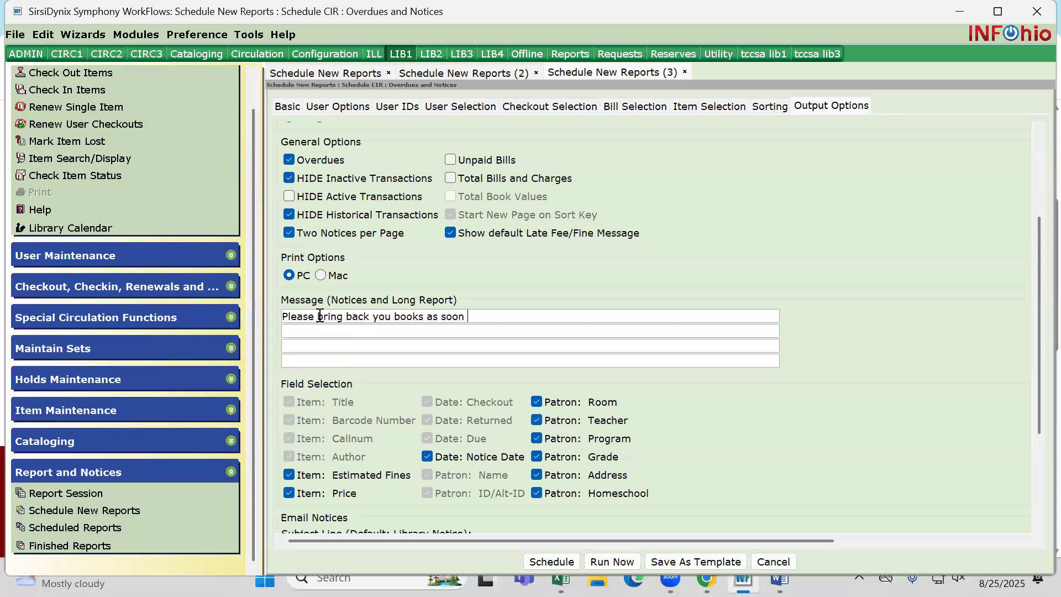
type("as possible.")
left_click(312, 328)
type("R")
key("BackSpace")
type("Mrs. Rosecrans")
Exclude the patron Program, Address, Homeschool and Room fields from the notices
scroll(457, 359, "down", 3)
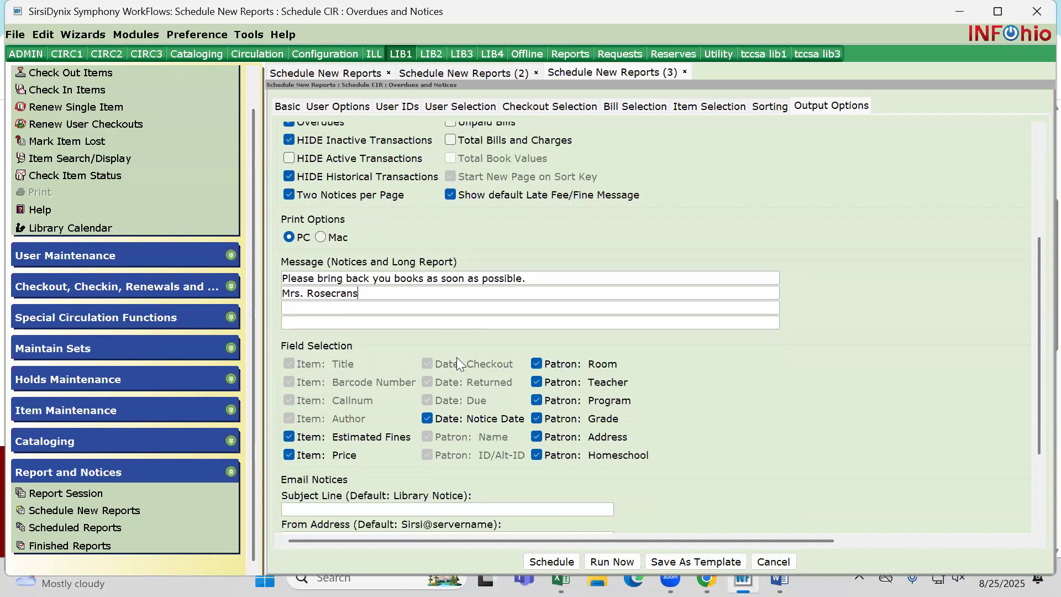
scroll(456, 363, "down", 3)
scroll(456, 362, "down", 3)
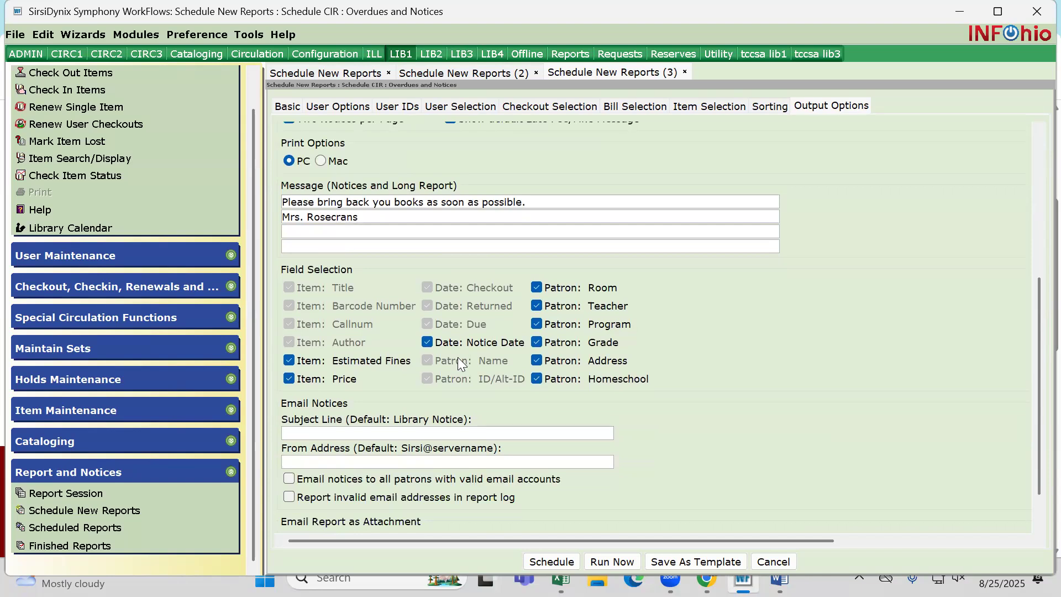
left_click(537, 324)
left_click(536, 362)
left_click(536, 378)
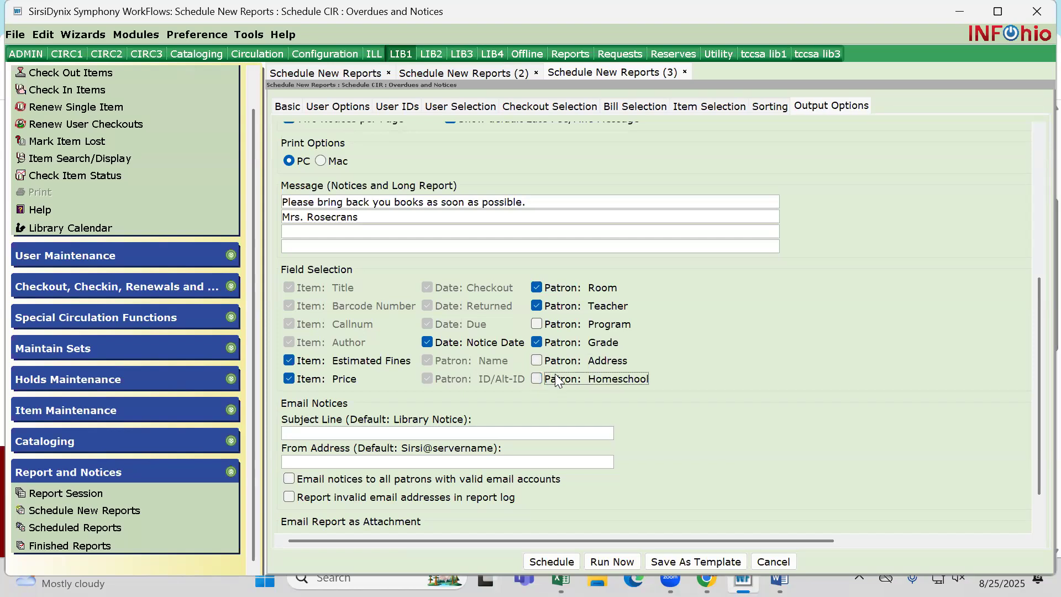
scroll(374, 361, "down", 1)
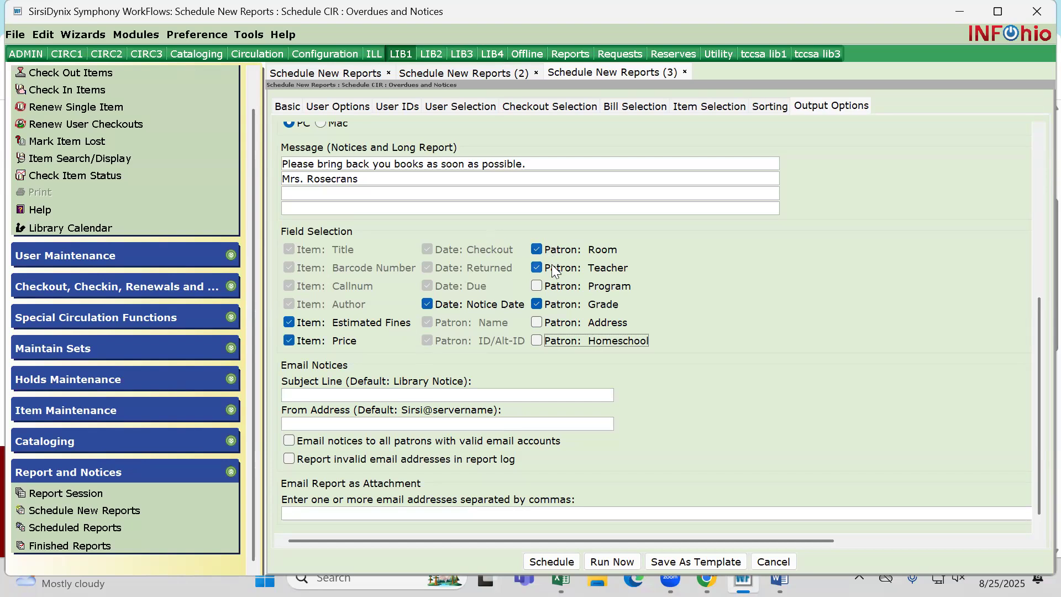
left_click(536, 250)
Review the notice output options, including the email subject line and the email attachment address field
scroll(616, 294, "down", 1)
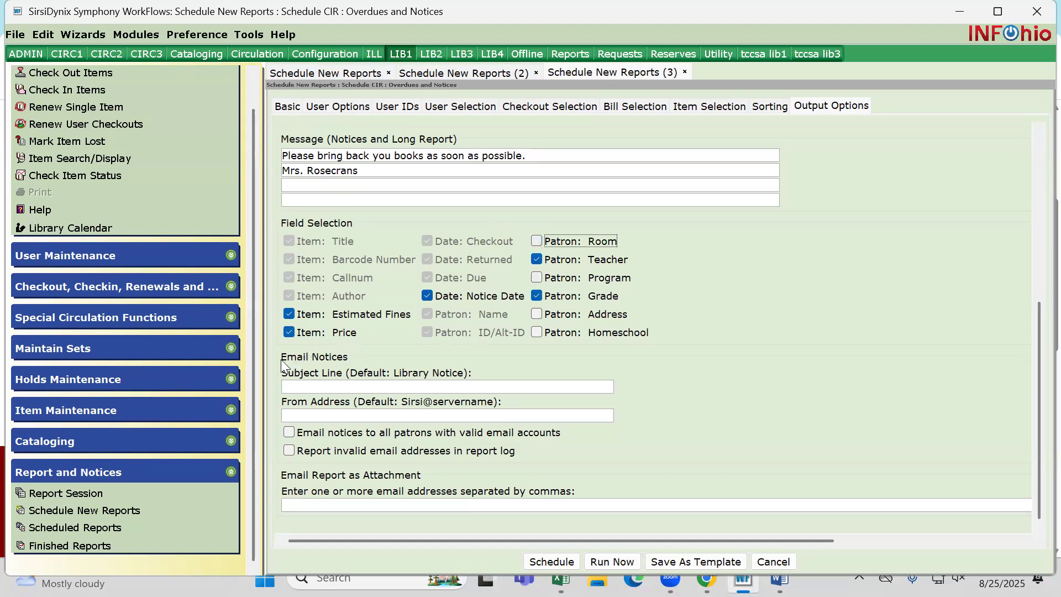
scroll(371, 357, "up", 5)
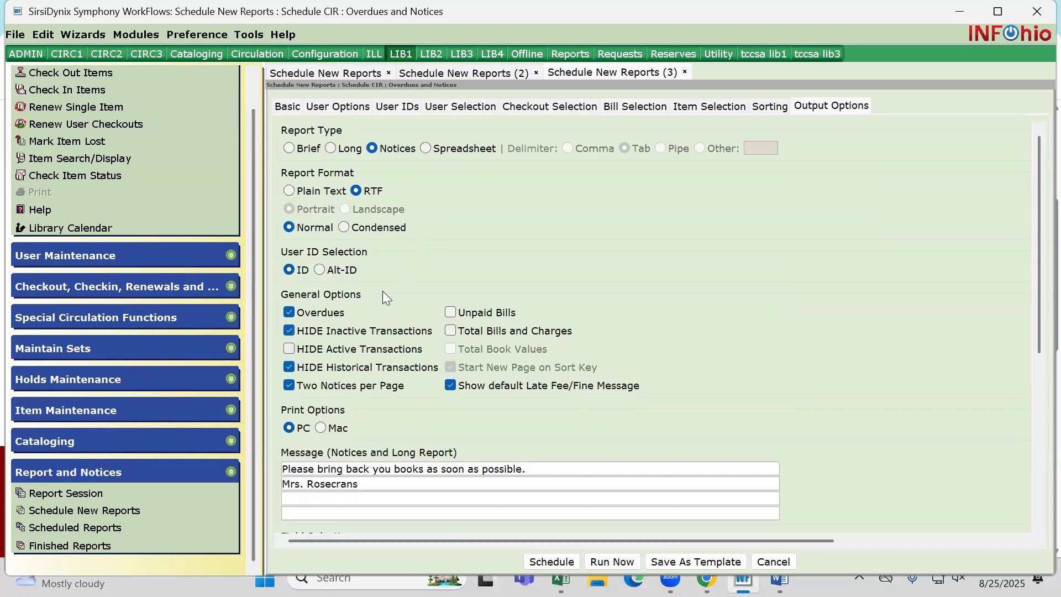
scroll(382, 290, "down", 5)
left_click(287, 388)
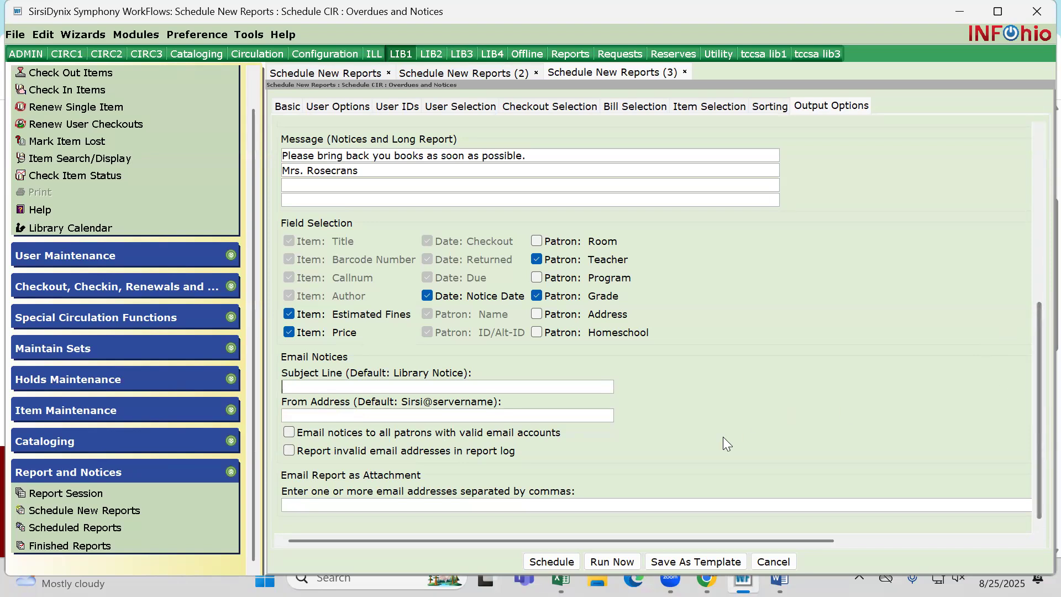
left_click(295, 504)
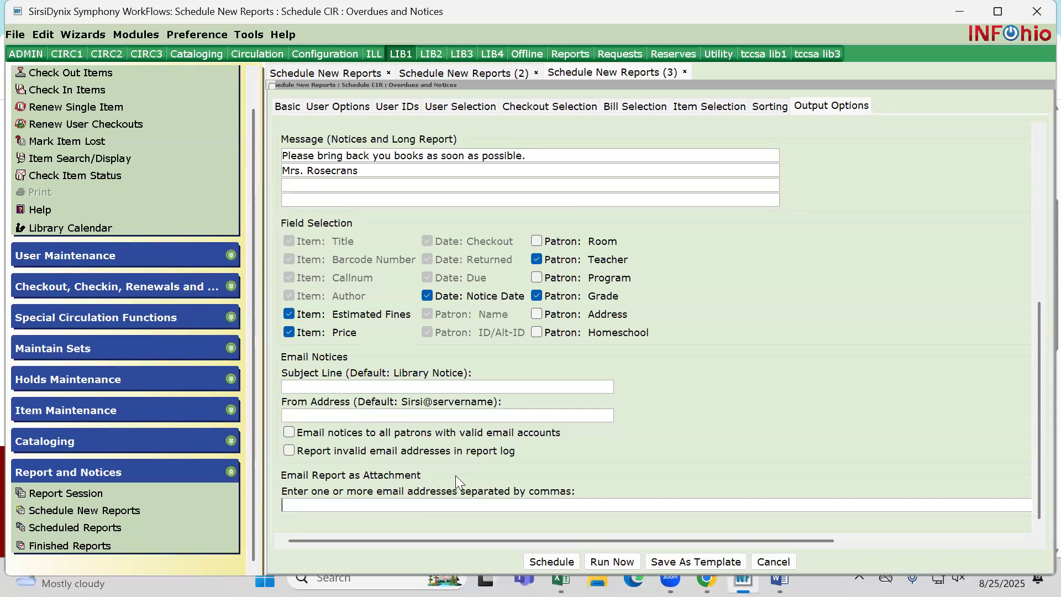
Run the overdues and notices report immediately and display the list of finished reports
left_click(600, 560)
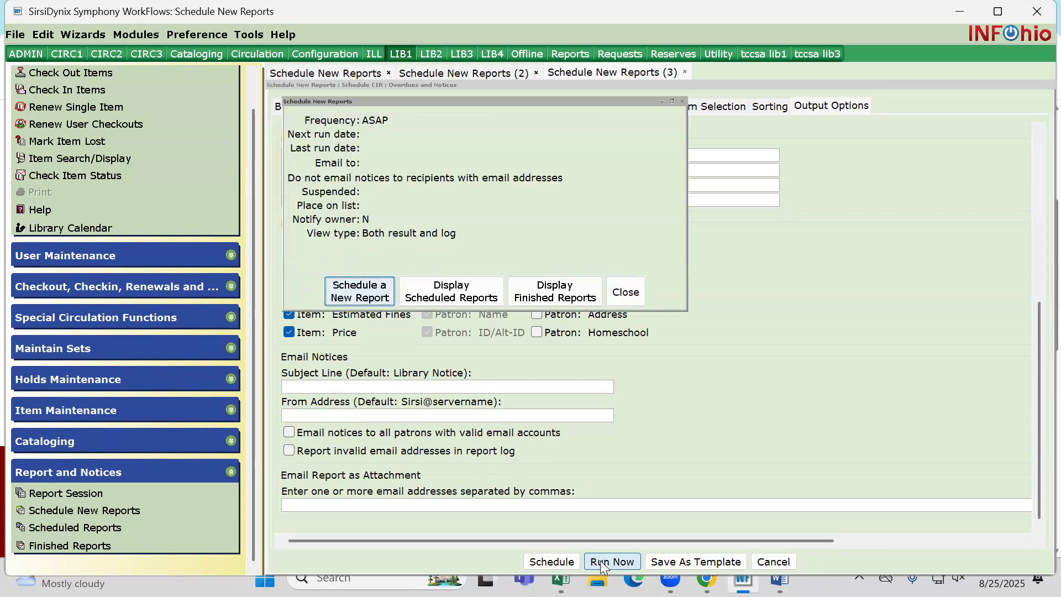
left_click(572, 295)
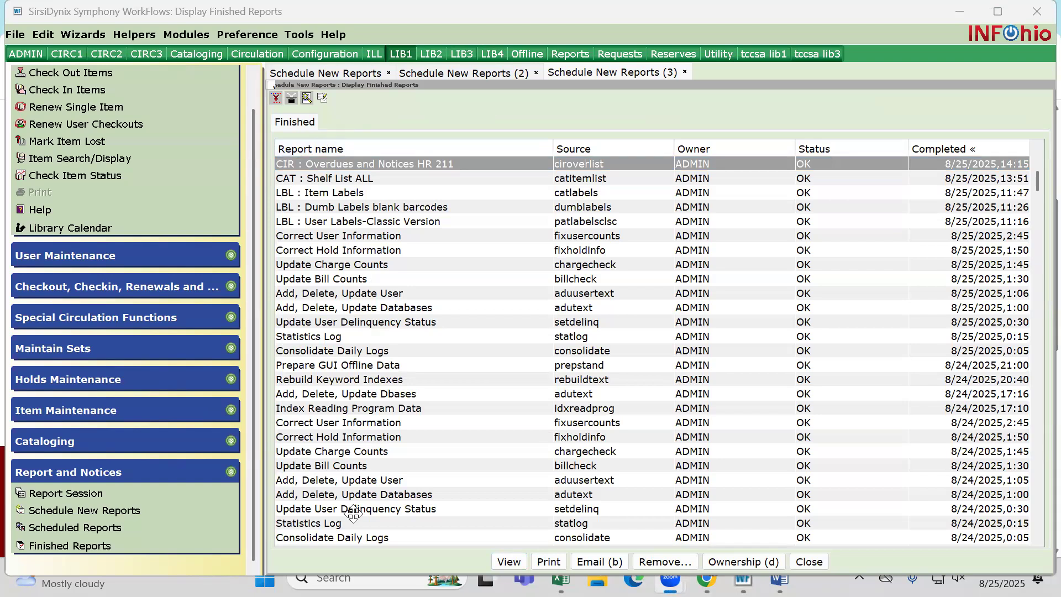
left_click(471, 116)
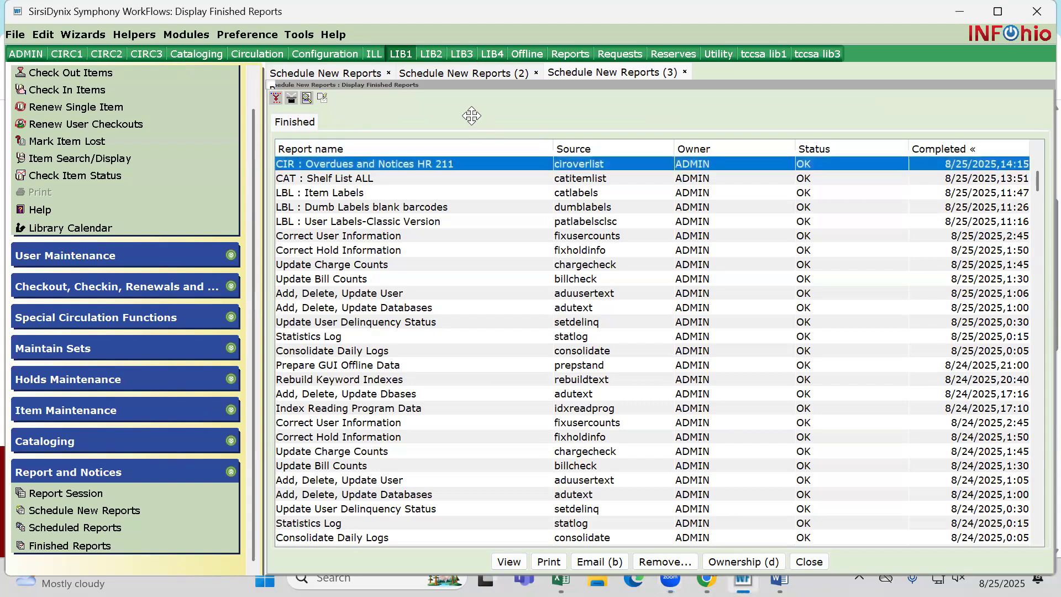
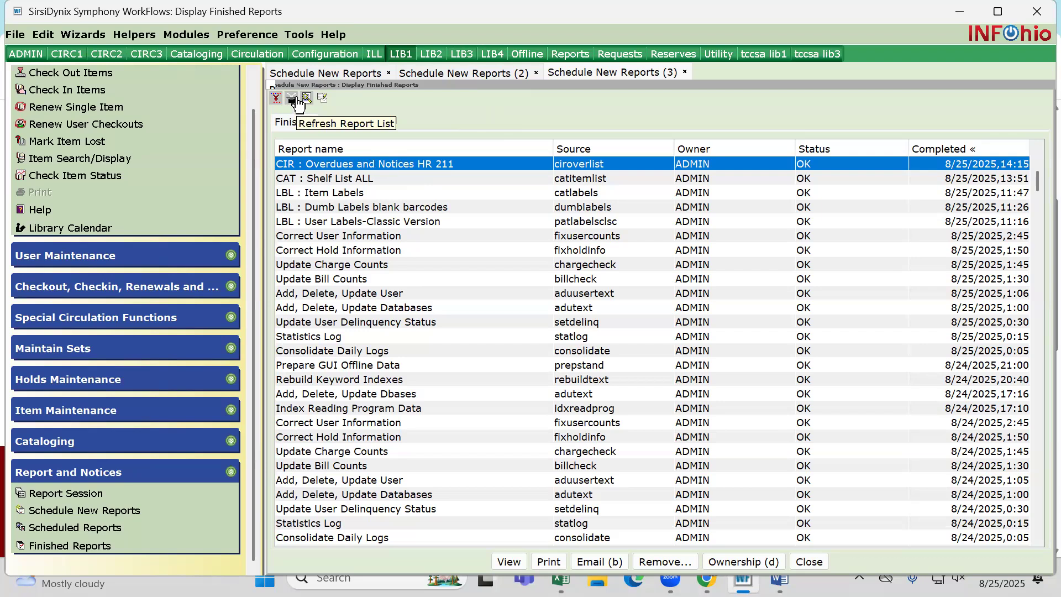
Refresh the finished reports list and open the CIR : Overdues and Notices result without the log or report formatting
left_click(276, 98)
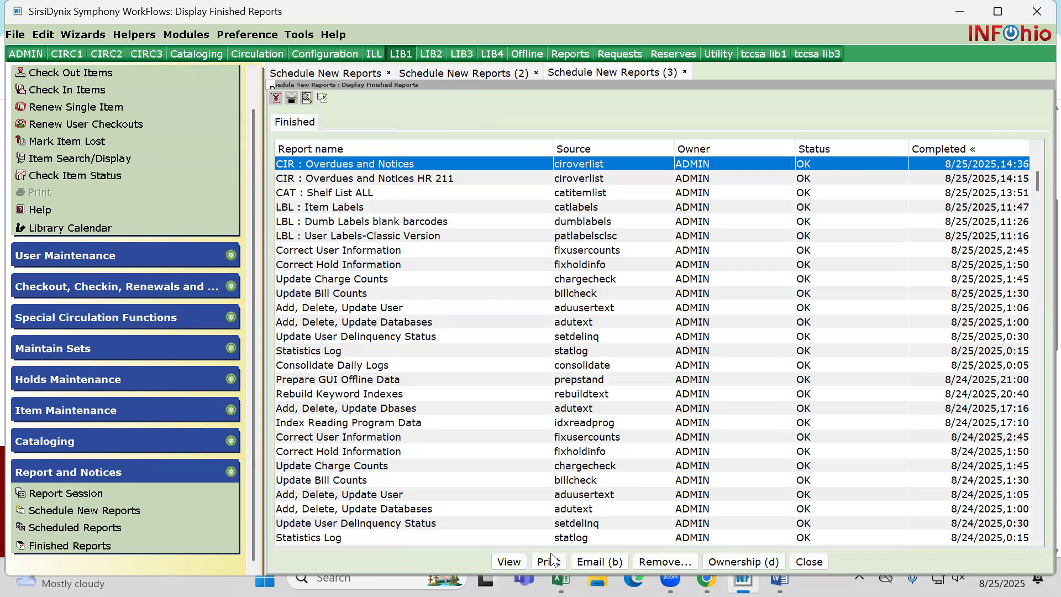
left_click(505, 562)
left_click(313, 138)
left_click(311, 175)
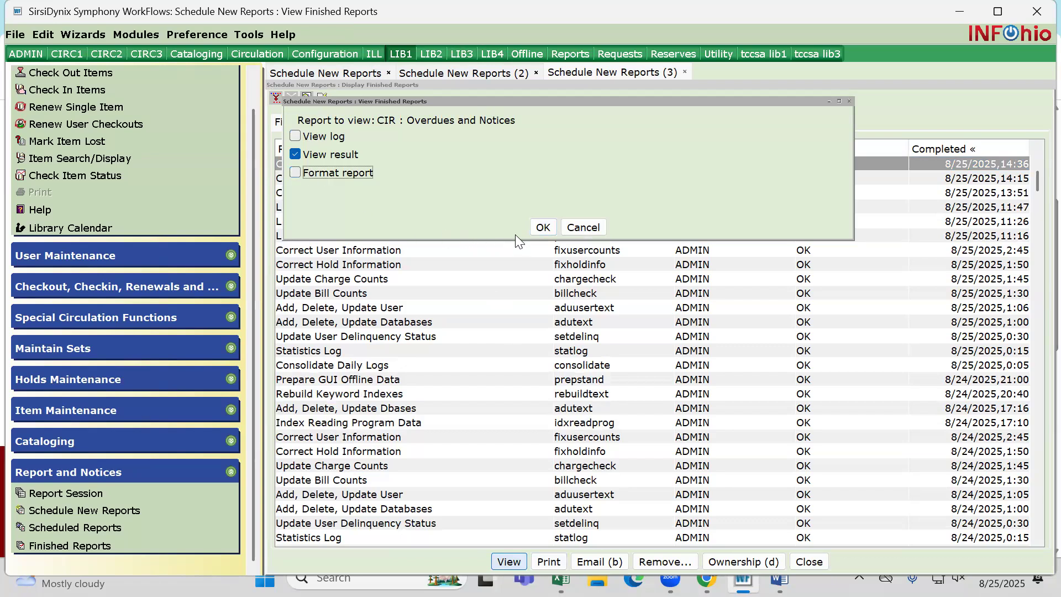
left_click(538, 228)
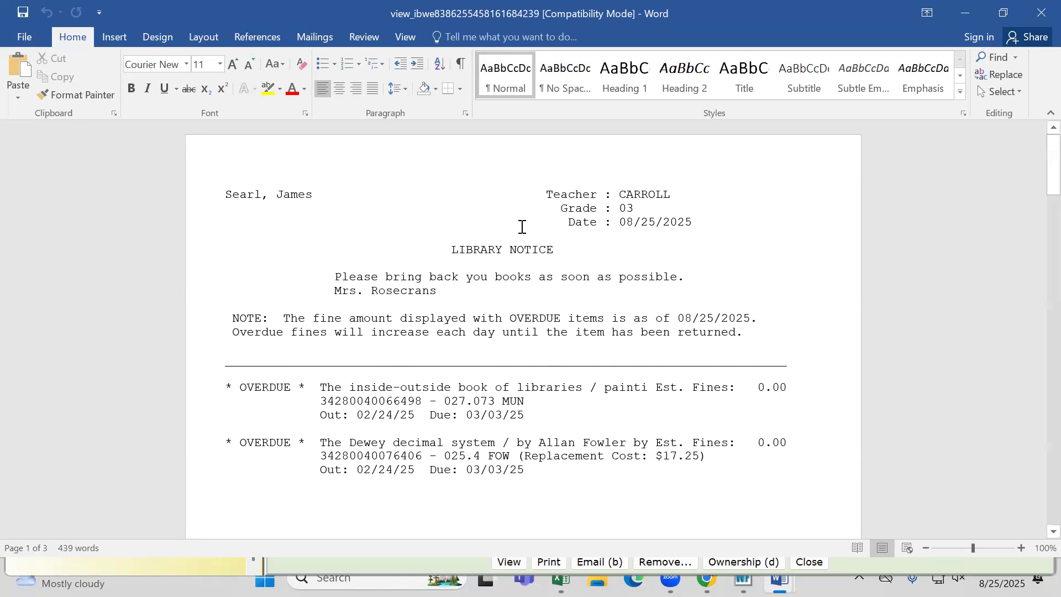
Examine the generated library notices in Word, including their message and overdue entries, and return to WorkFlows
scroll(512, 308, "down", 2)
scroll(512, 308, "down", 3)
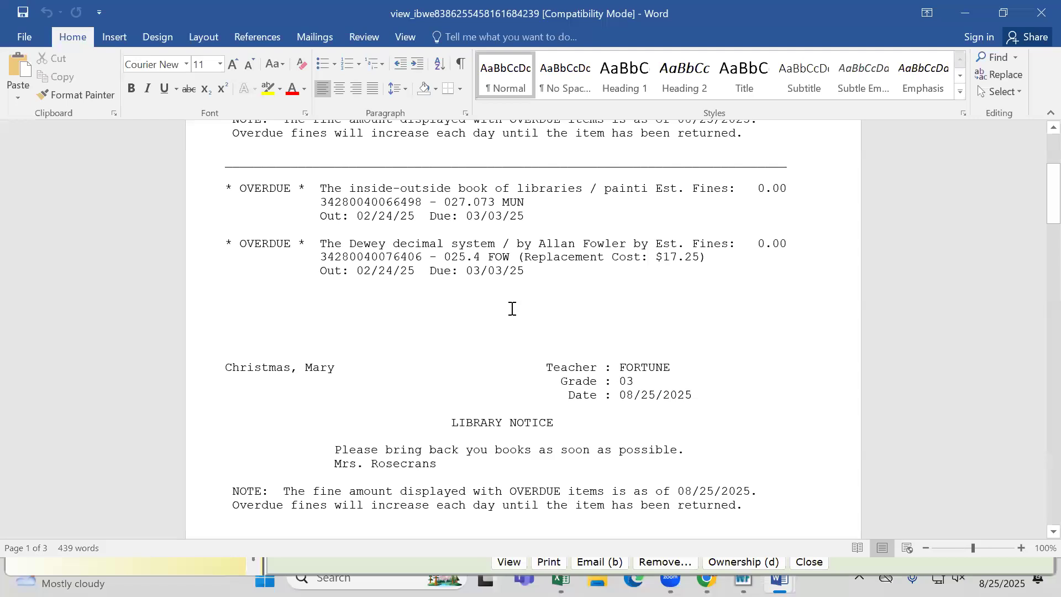
scroll(511, 309, "down", 2)
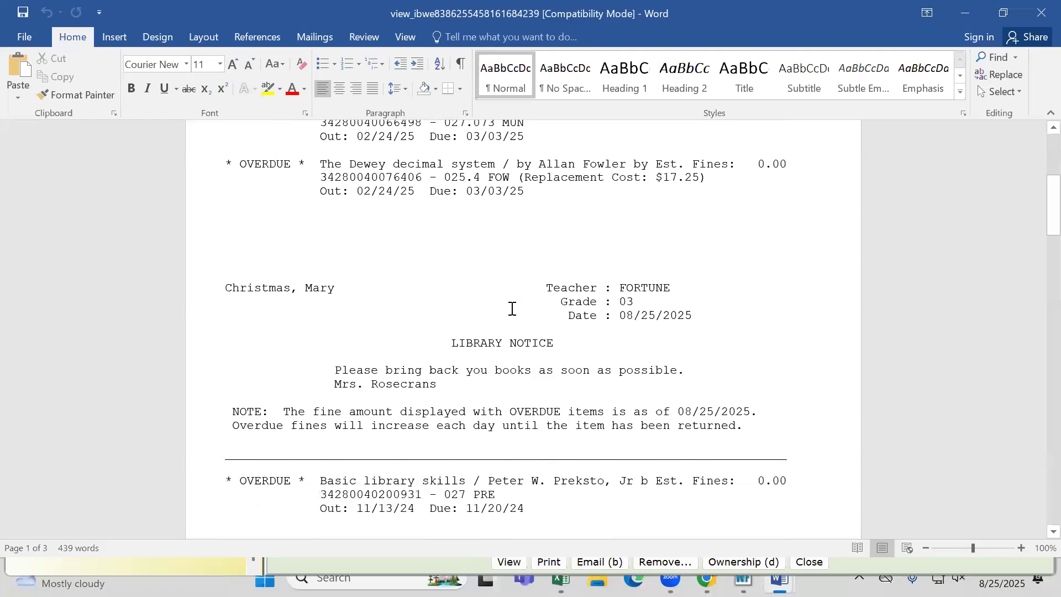
scroll(512, 308, "down", 1)
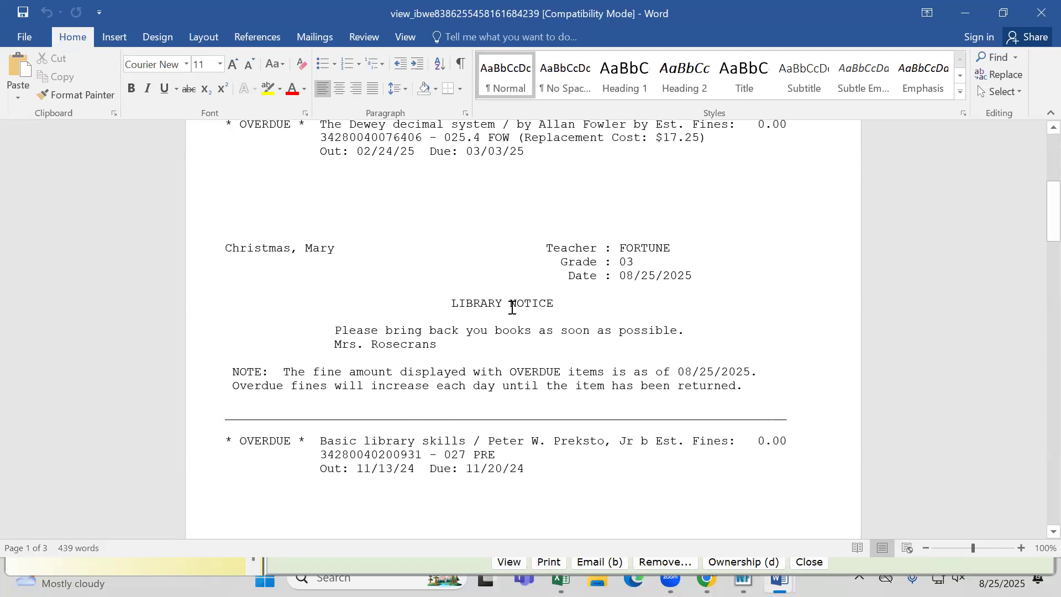
scroll(512, 308, "down", 1)
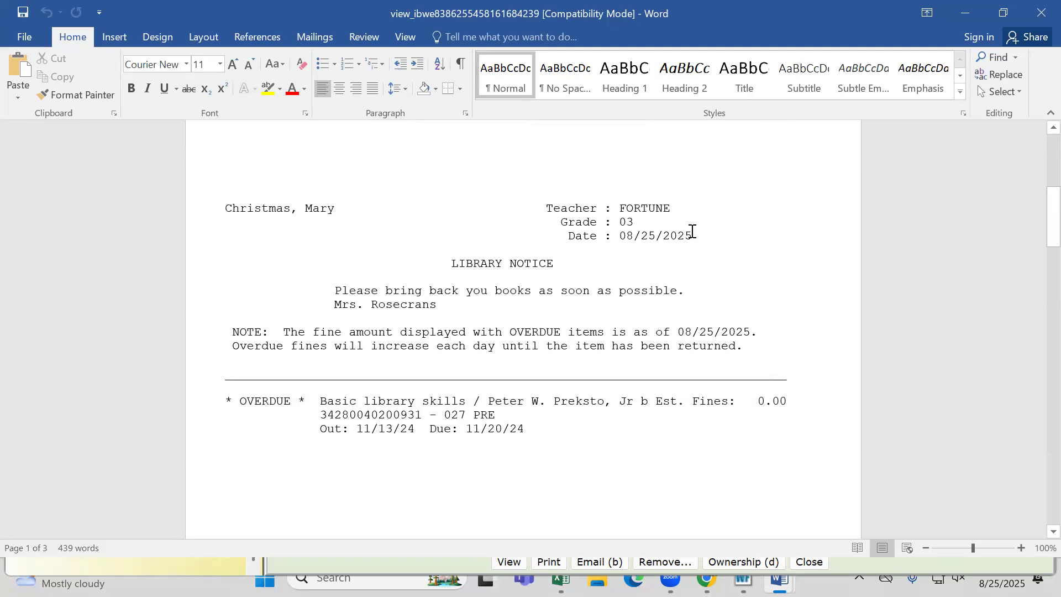
left_click(967, 15)
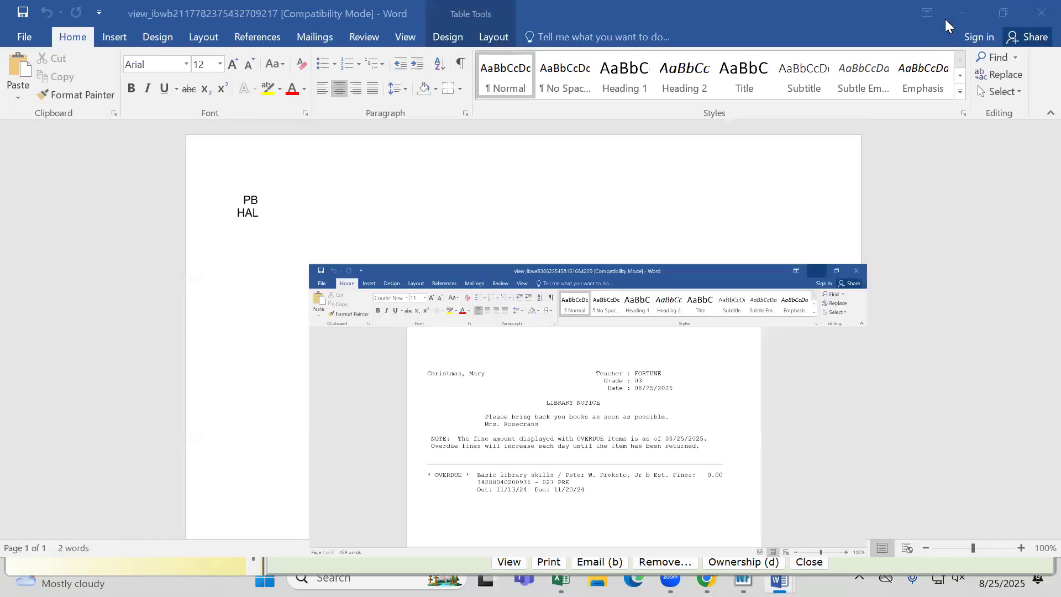
left_click(1038, 18)
Start scheduling another INFOhio CIR : Overdues and Notices report
scroll(422, 417, "down", 3)
scroll(421, 417, "up", 4)
left_click(110, 510)
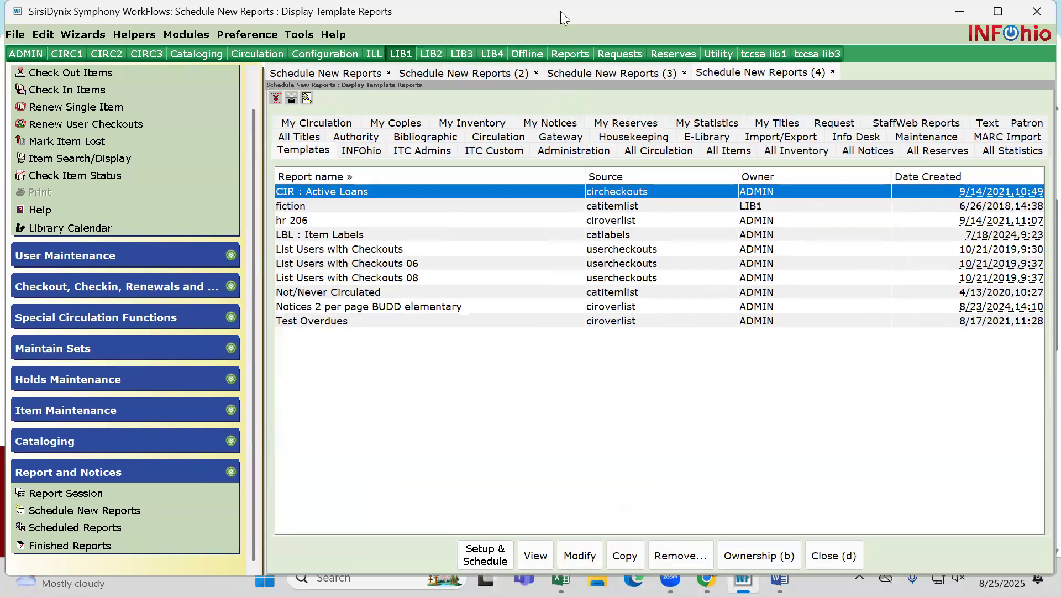
left_click(360, 150)
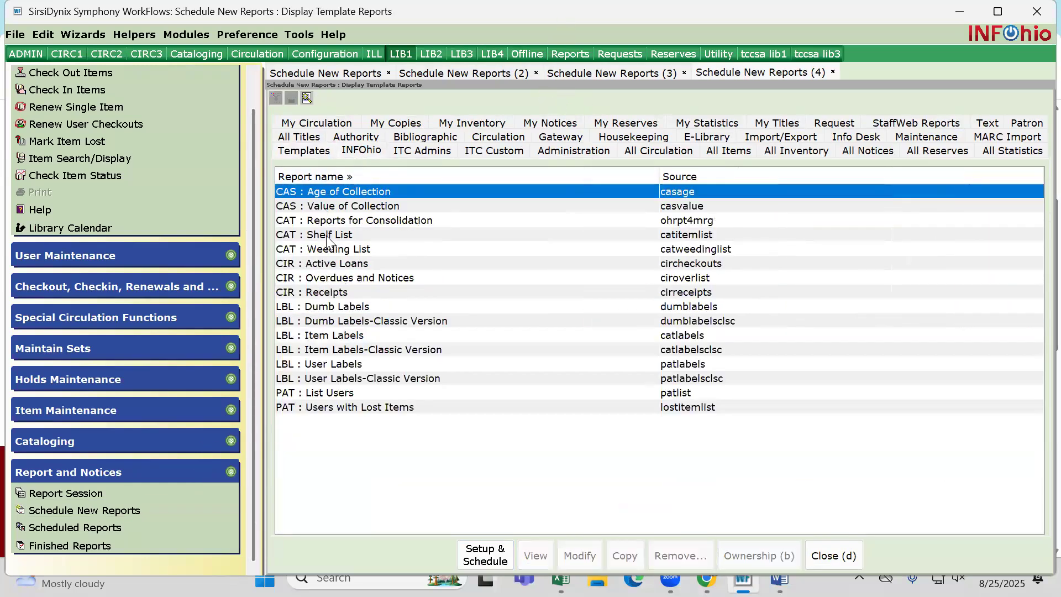
left_click(312, 271)
double_click(316, 278)
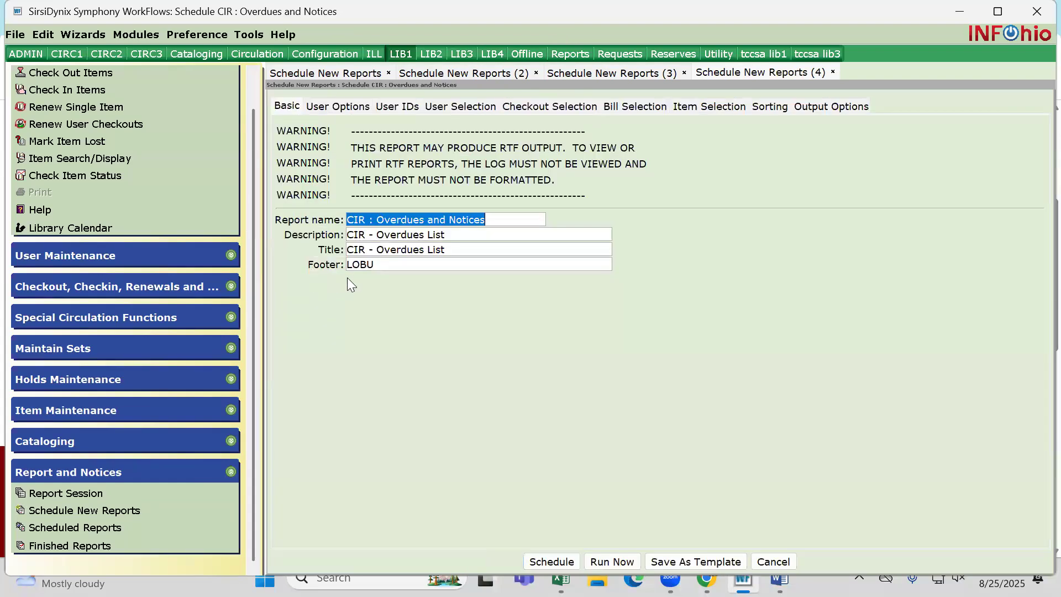
Set the report type to Notices and turn off the default late fee/fine message
left_click(811, 107)
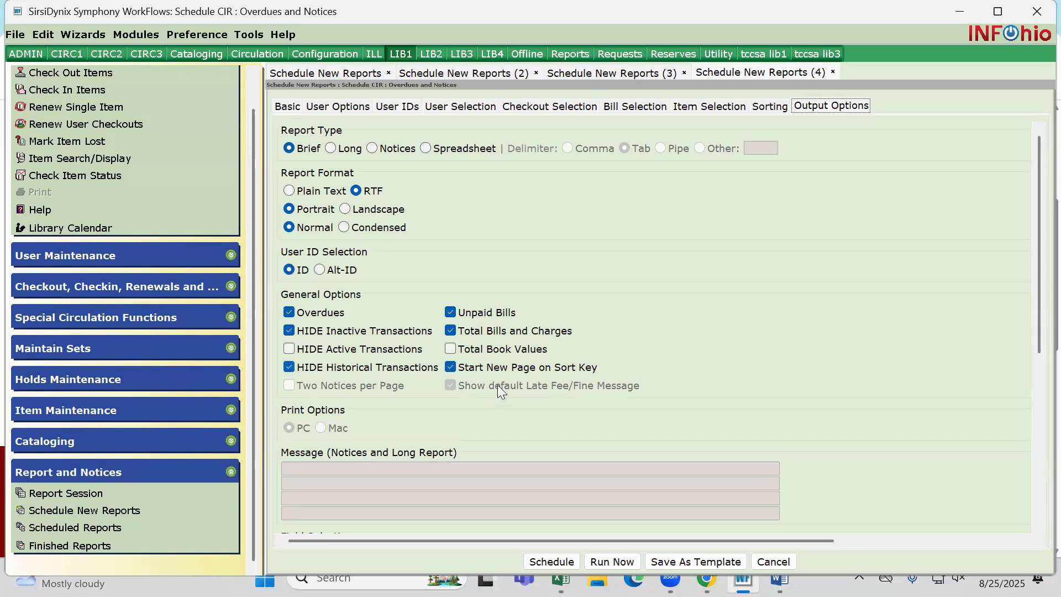
left_click(386, 149)
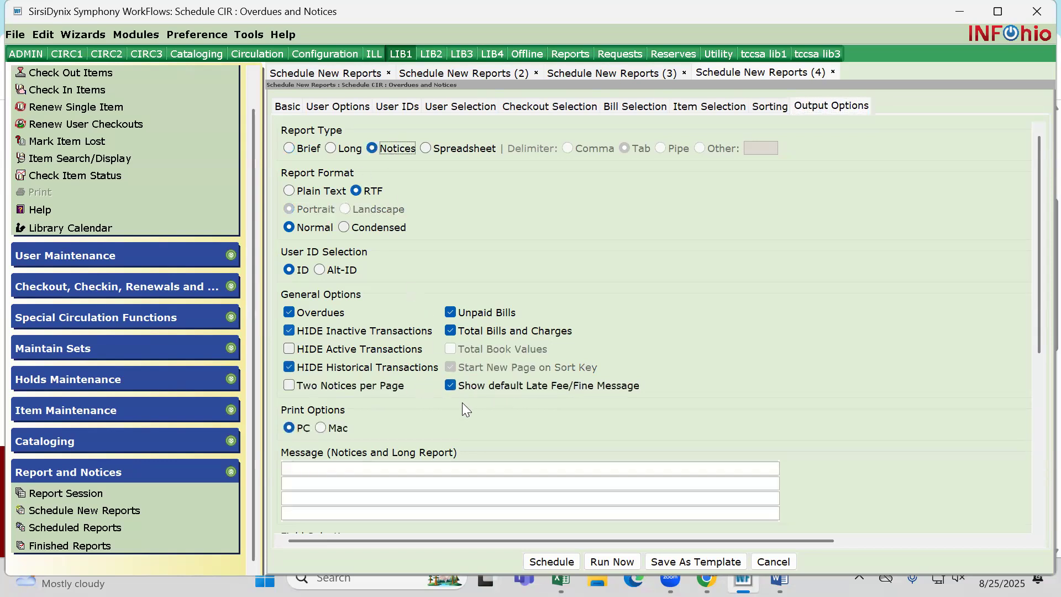
left_click(450, 386)
scroll(569, 433, "down", 1)
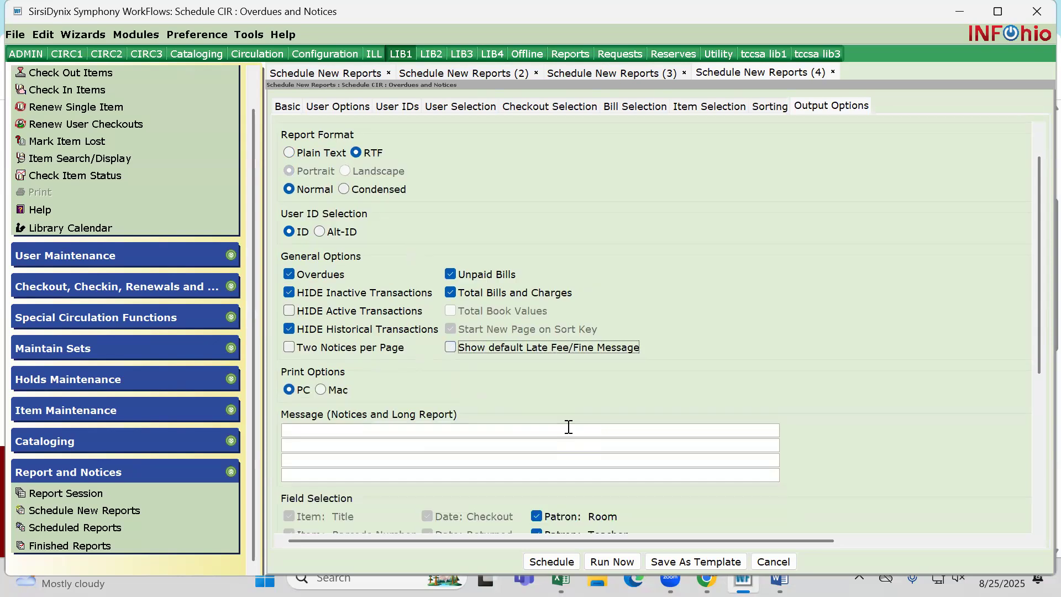
scroll(568, 427, "down", 1)
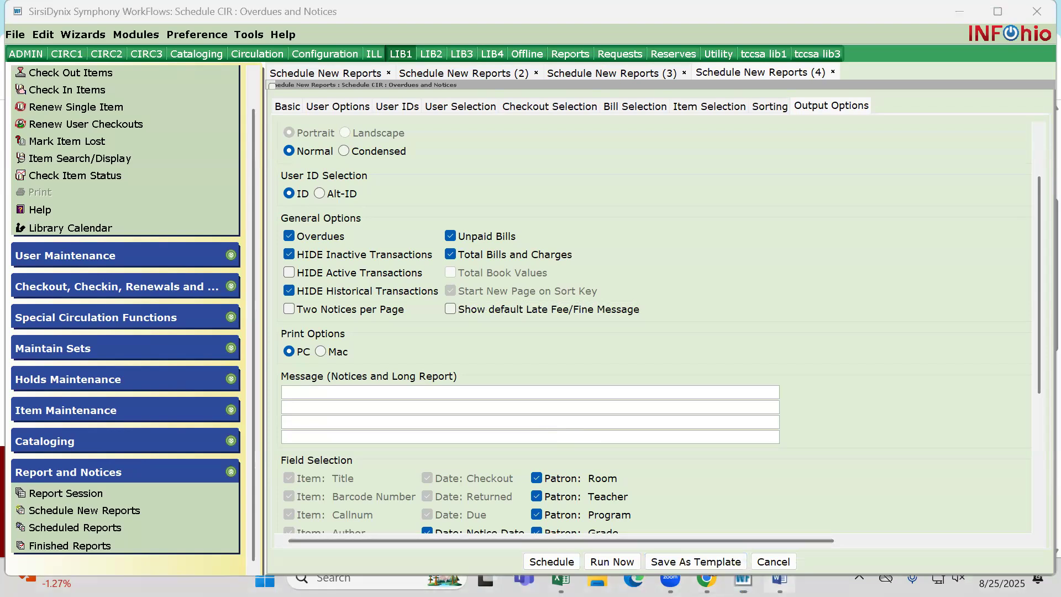
Switch to the notices in Word, highlight the two-line NOTE about overdue fines, and return to WorkFlows
scroll(323, 421, "down", 10)
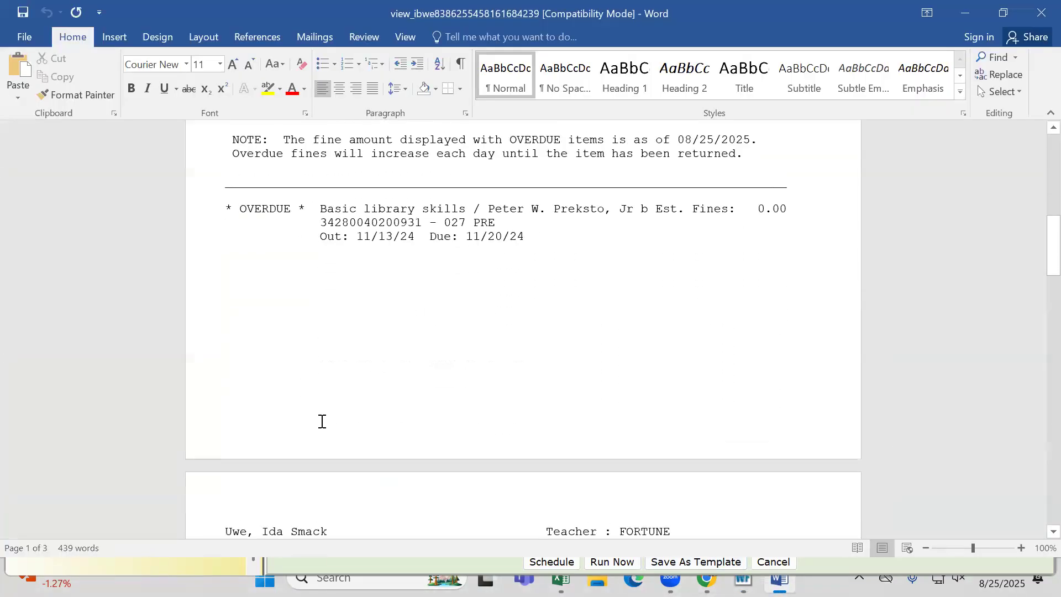
scroll(323, 421, "down", 5)
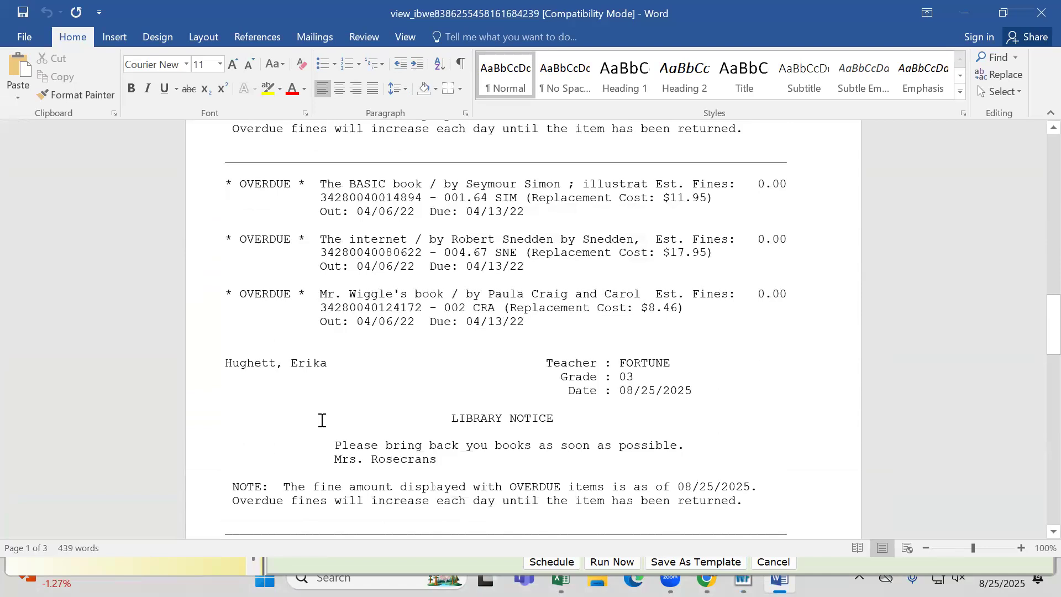
left_click_drag(232, 344, 275, 343)
left_click_drag(443, 349, 744, 360)
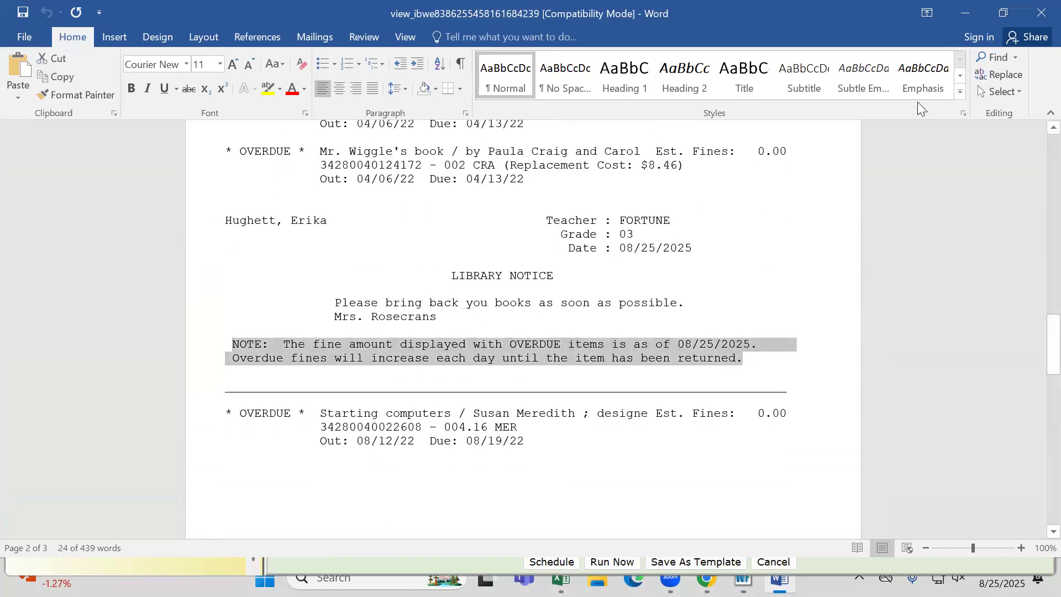
left_click(961, 18)
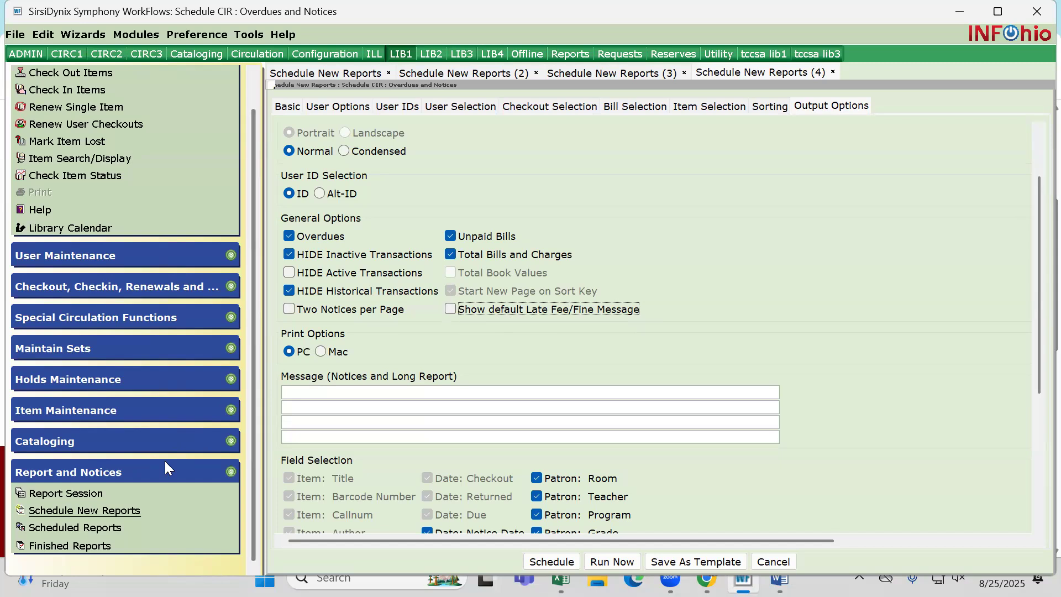
Open a fresh CIR : Overdues and Notices setup from the INFOhio reports in a new scheduling session
left_click(114, 510)
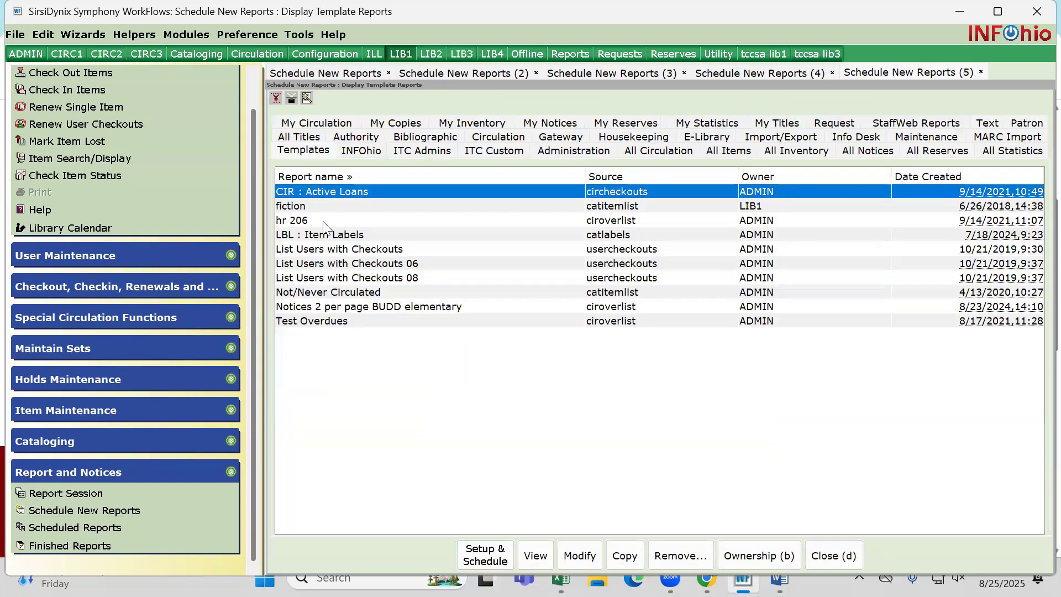
left_click(362, 151)
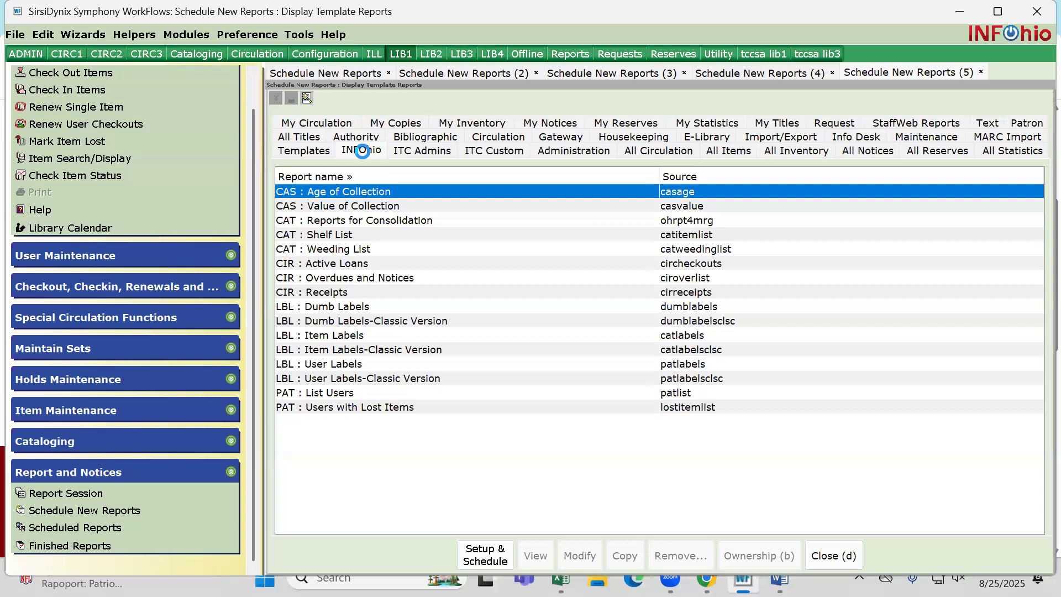
left_click(320, 276)
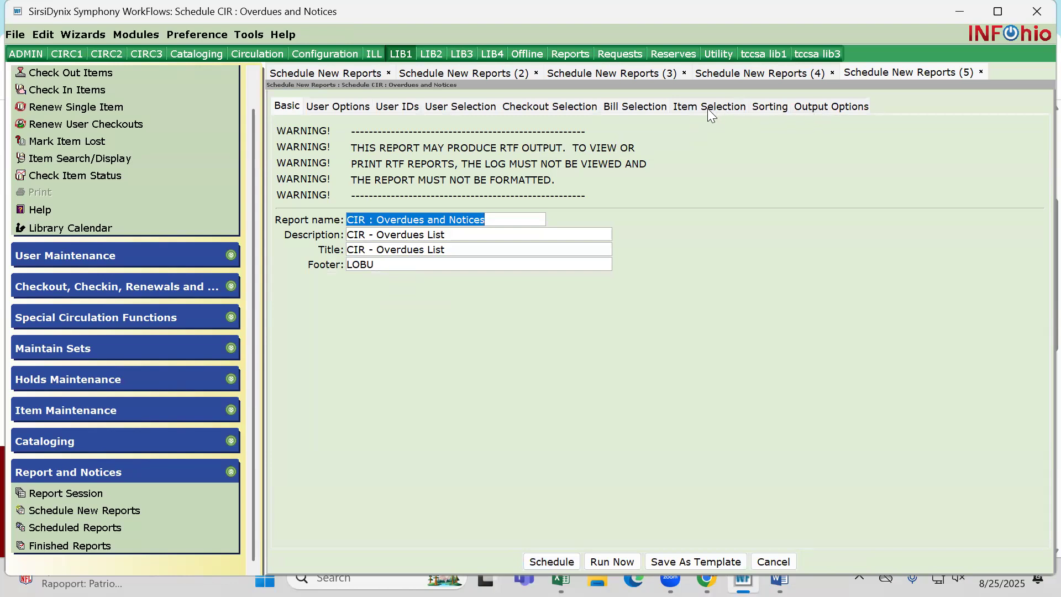
Limit the report's items to the LOBU library and sort it by library/ teacher/ name
left_click(691, 108)
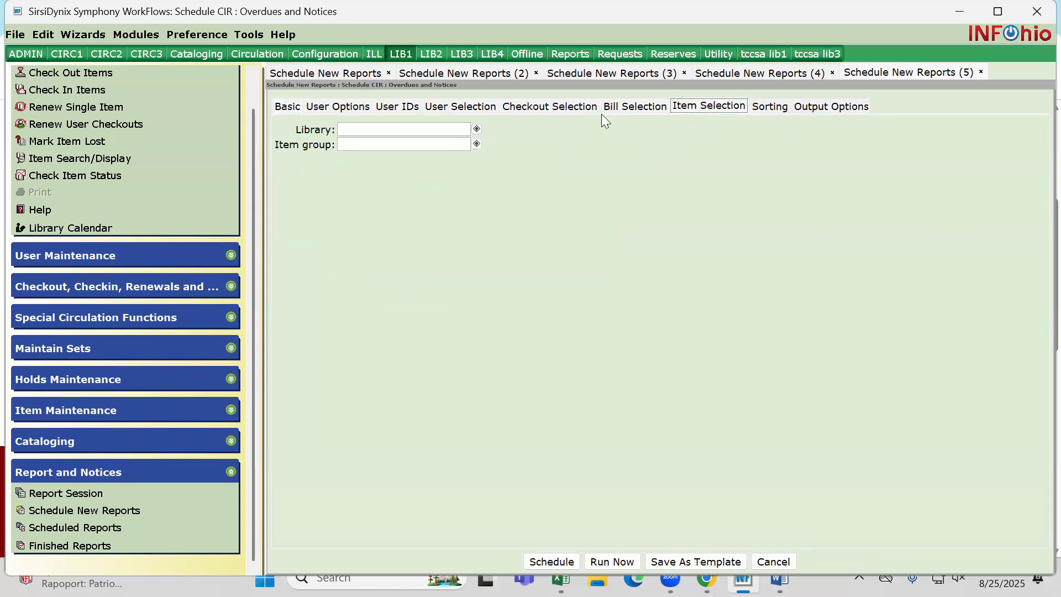
left_click(476, 129)
double_click(322, 224)
left_click(529, 400)
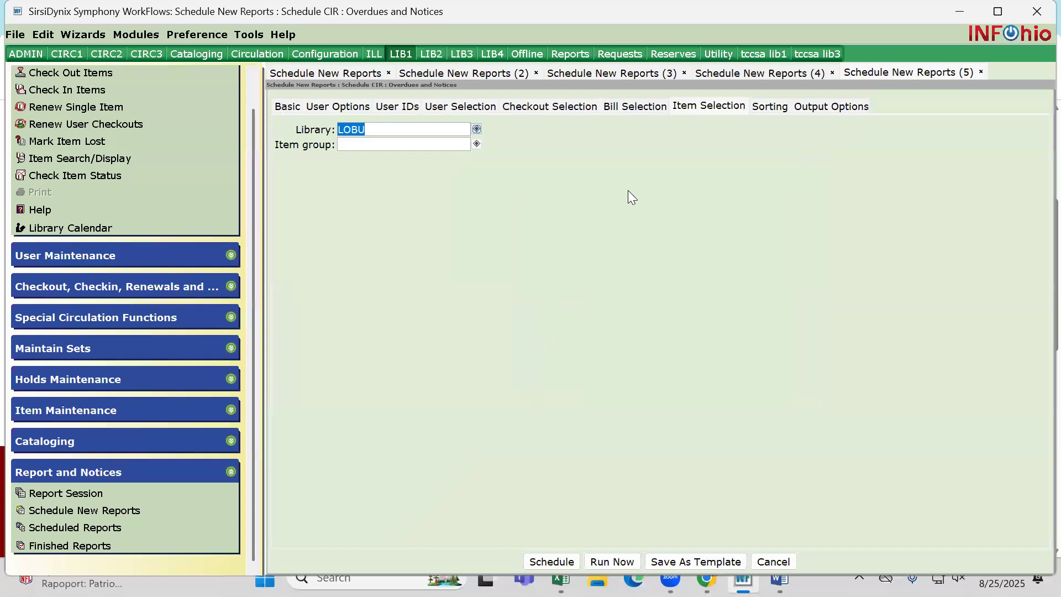
left_click(770, 106)
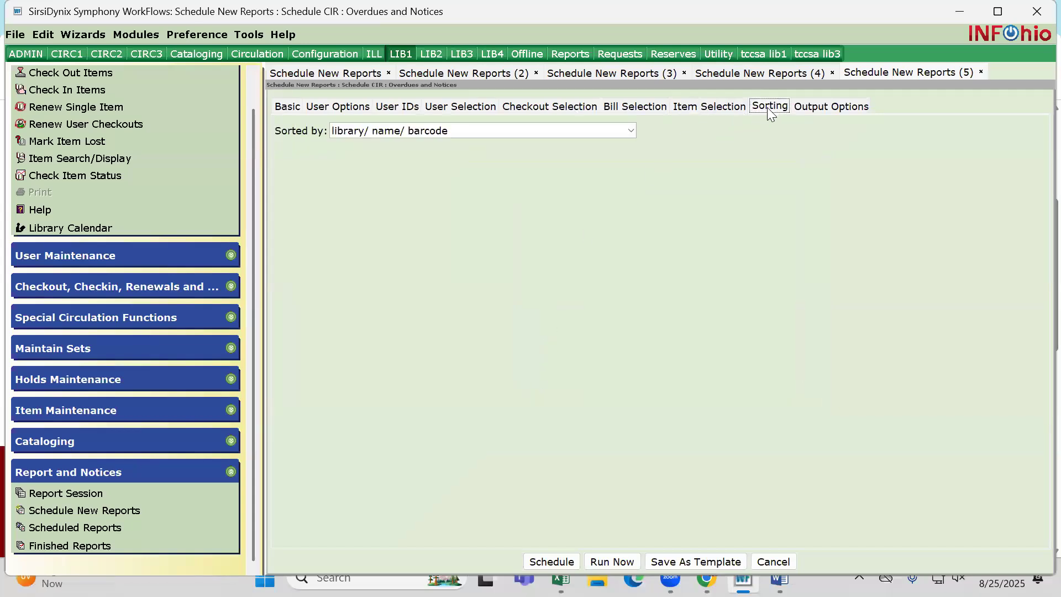
left_click(630, 130)
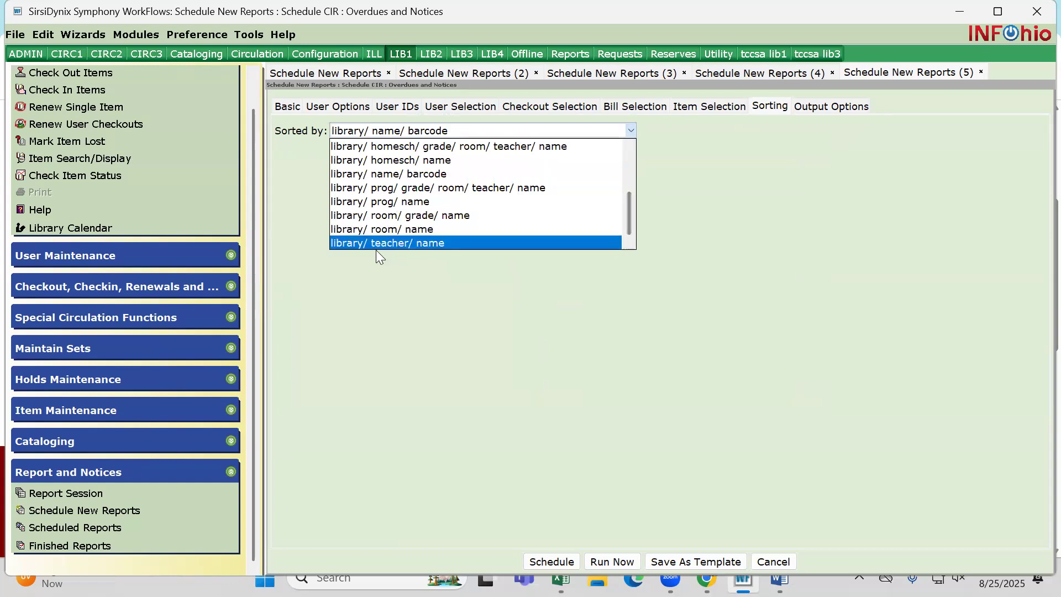
left_click(388, 242)
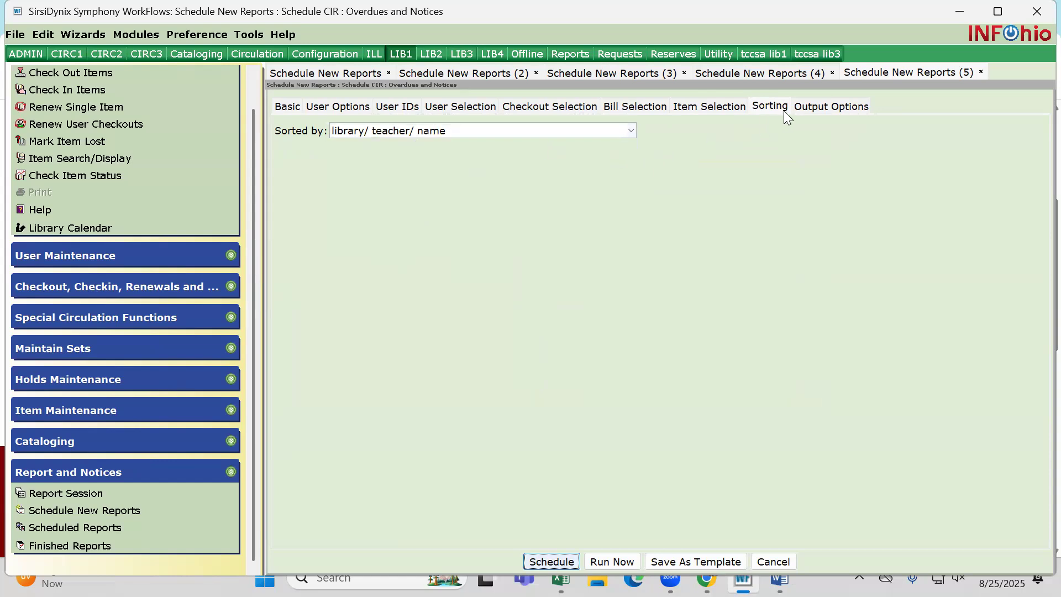
Choose Notices as the output type and exclude the default late fee/fine message
left_click(817, 109)
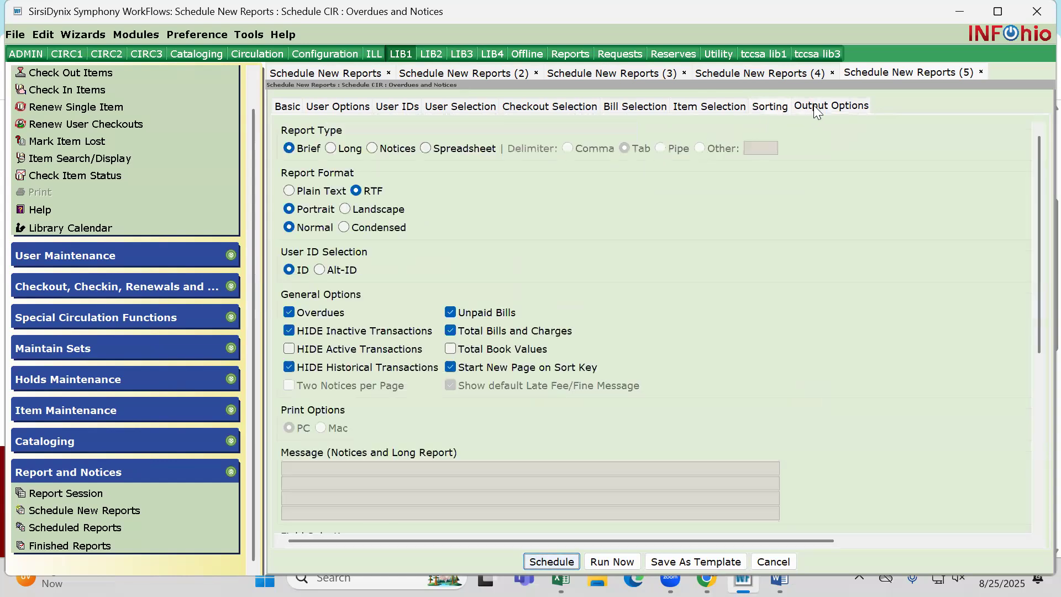
left_click(373, 148)
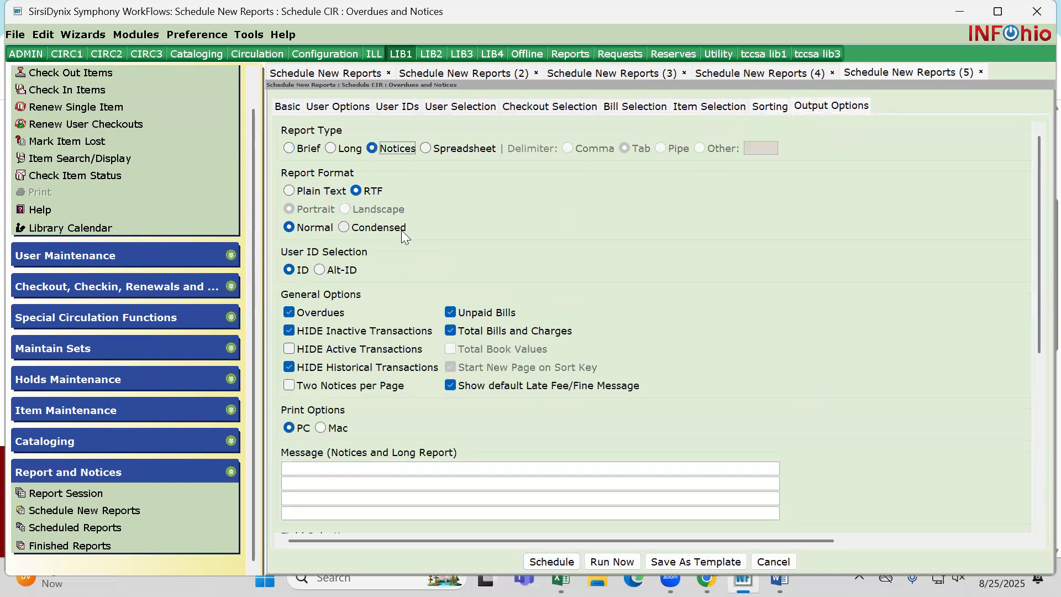
scroll(401, 230, "down", 3)
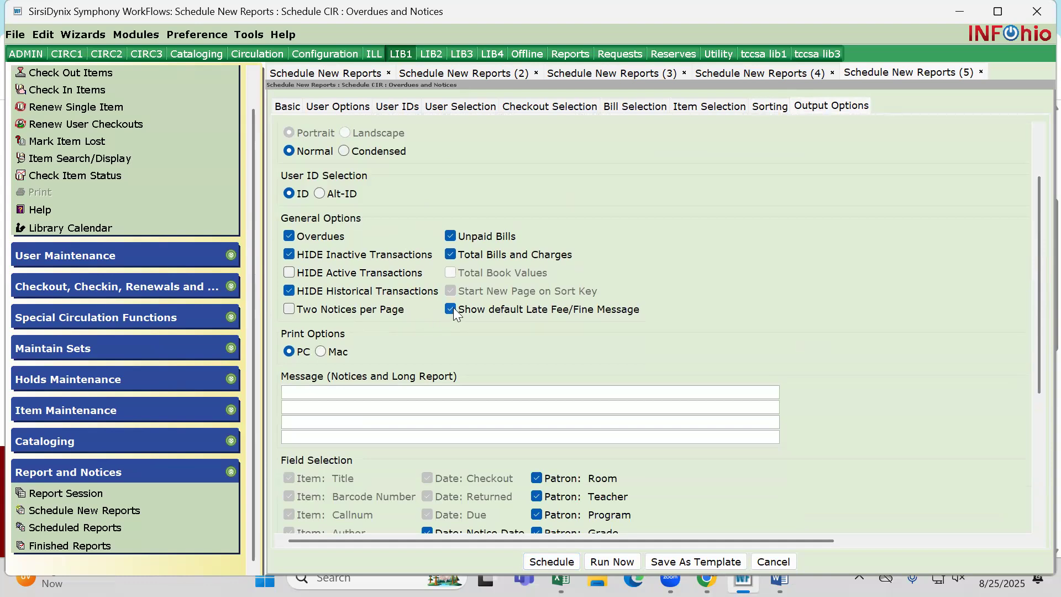
left_click(451, 309)
Write the notice message "Please return your books" and add the librarian's name on the second line
left_click(298, 391)
type("Please return your books")
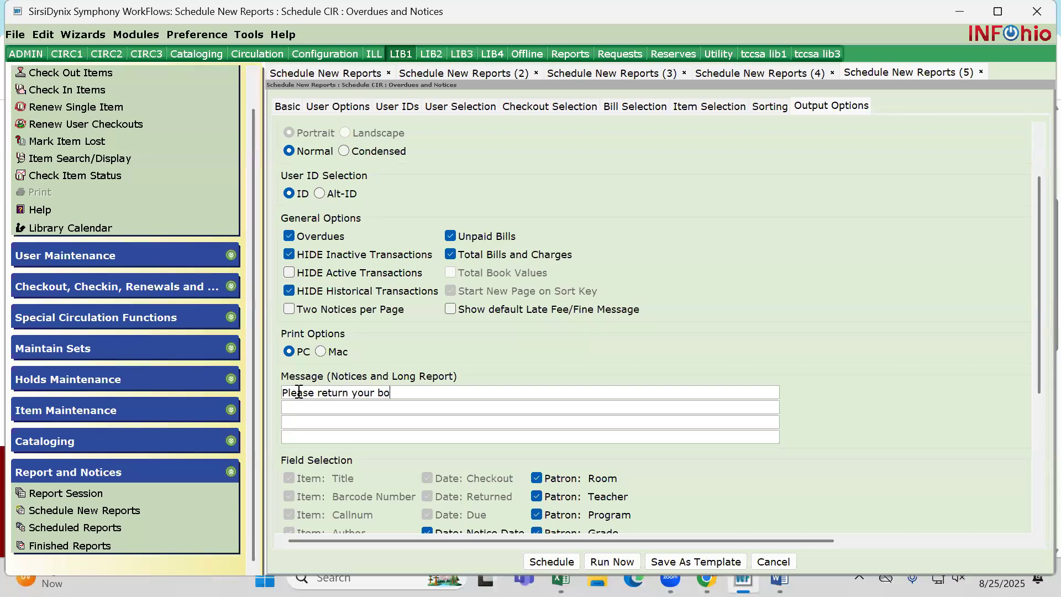
left_click(291, 405)
type("M")
key("BackSpace")
type("Mrs.Rosecrans")
scroll(446, 353, "up", 1)
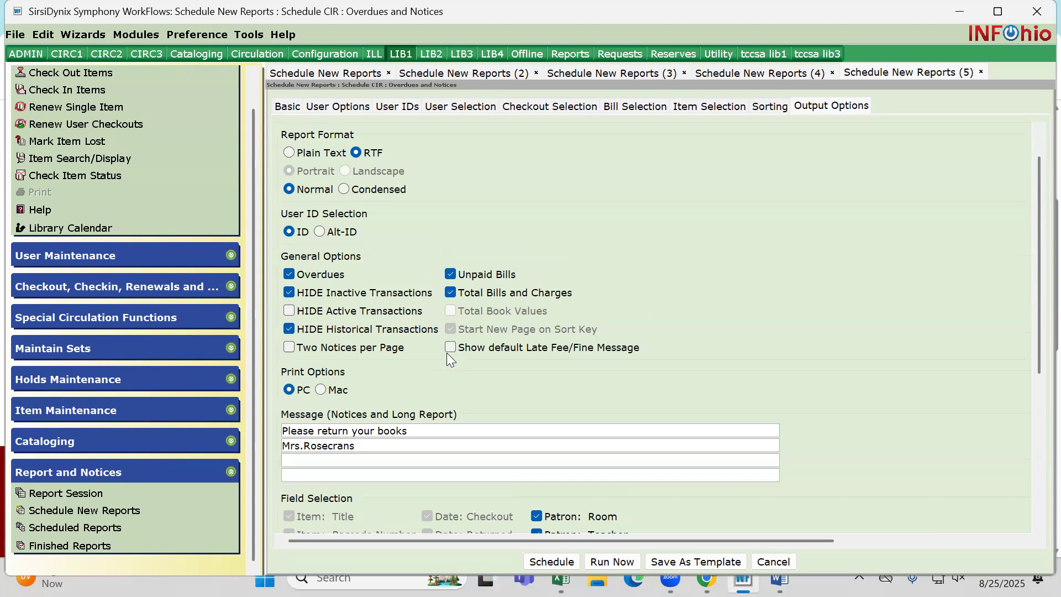
scroll(446, 352, "down", 5)
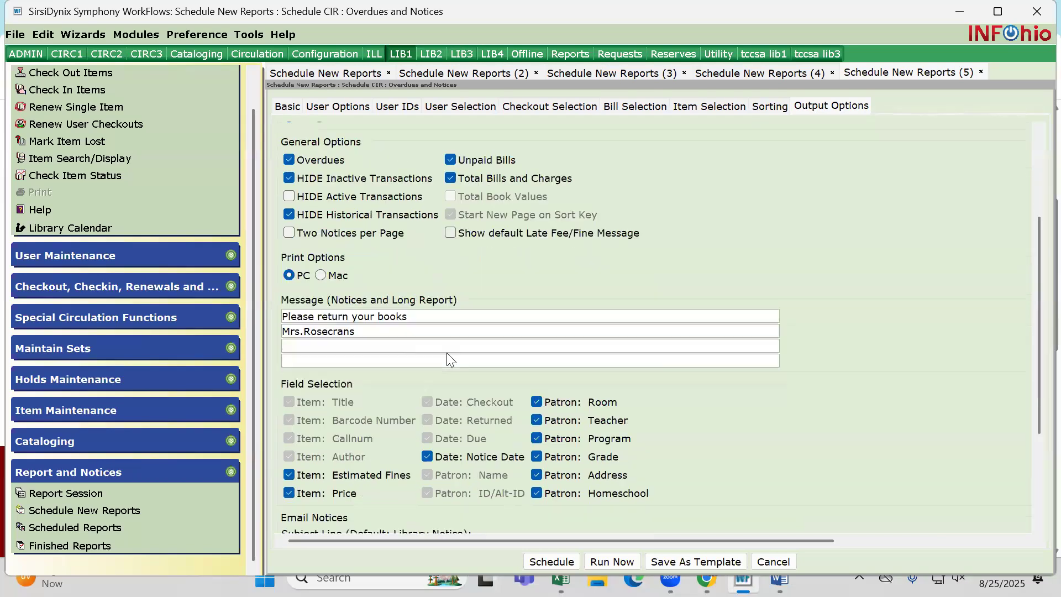
Exclude the patron Homeschool, Address, Grade and Program fields and the item Estimated Fines field from the notices
scroll(447, 354, "down", 2)
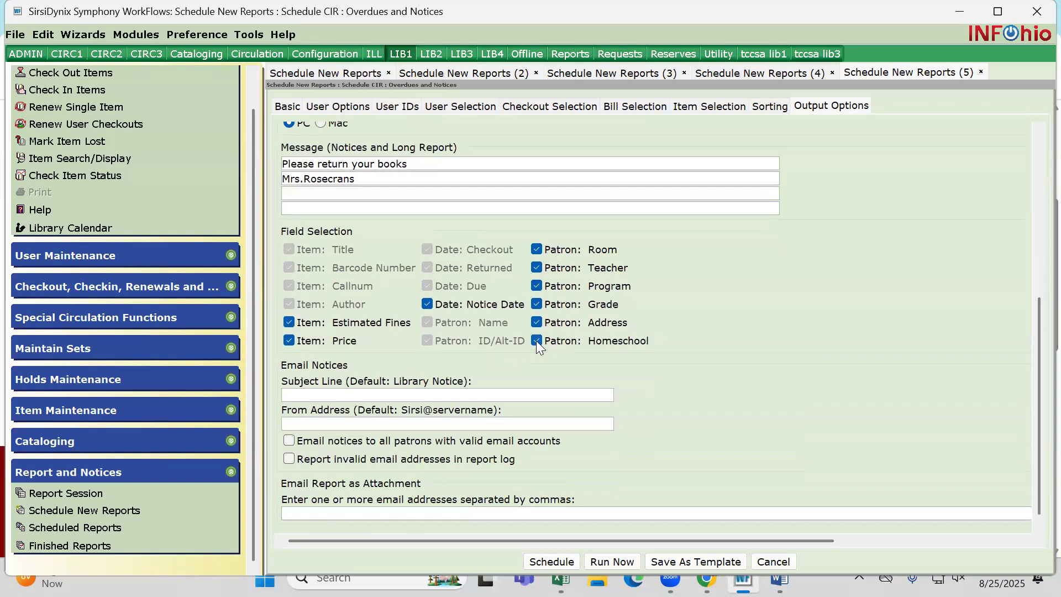
left_click(536, 340)
left_click(537, 323)
left_click(537, 304)
left_click(537, 288)
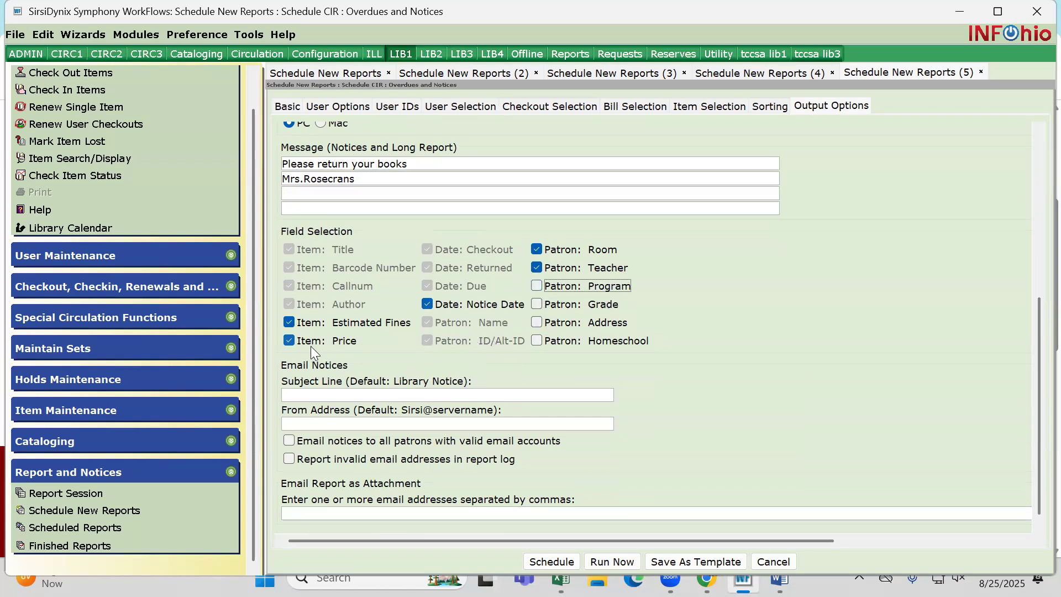
left_click(289, 322)
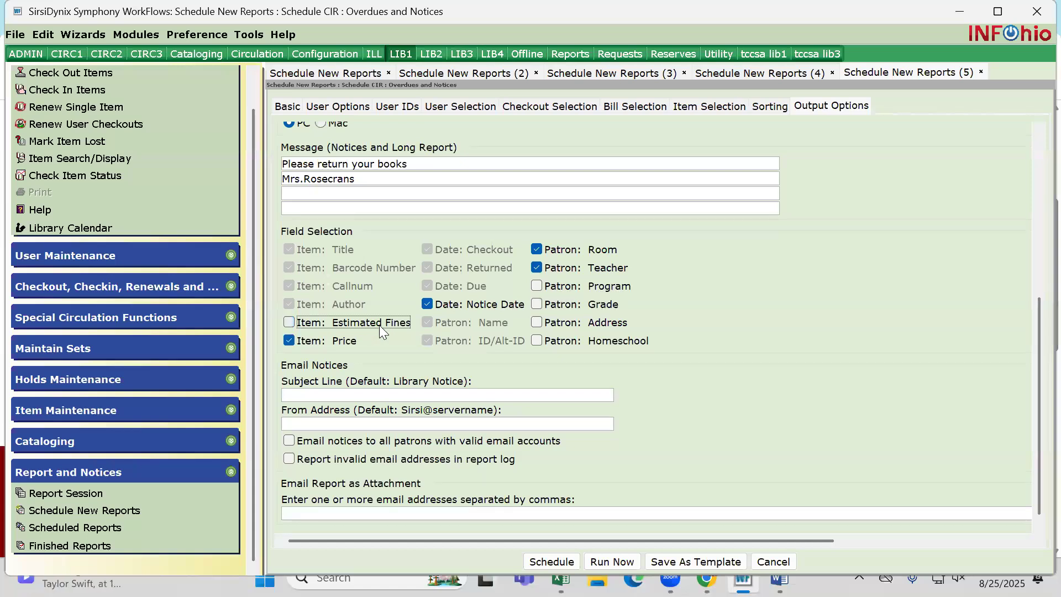
Save the configured overdues report as a template
scroll(479, 340, "down", 1)
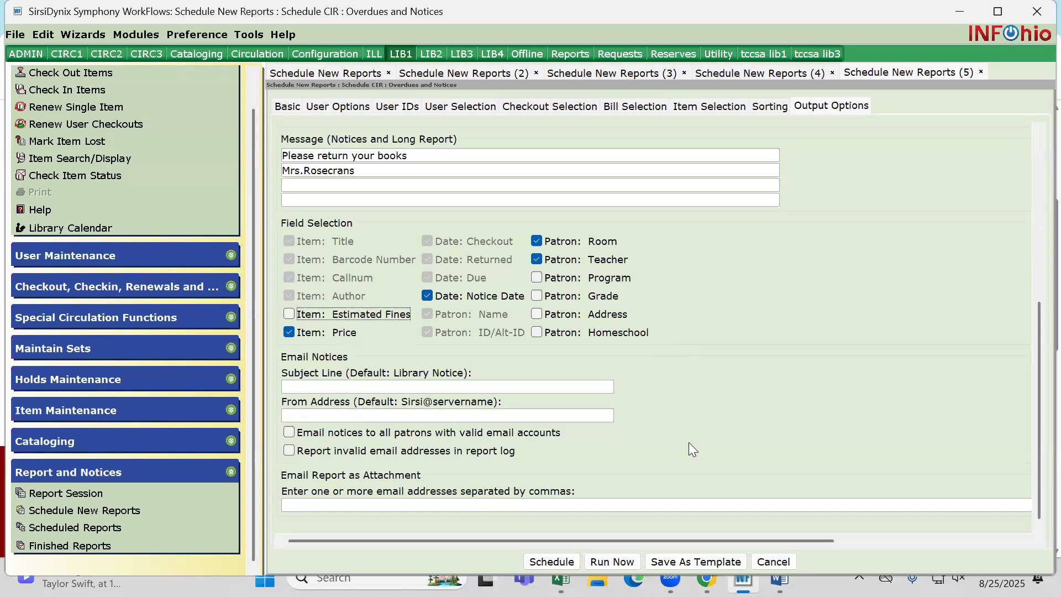
left_click(700, 562)
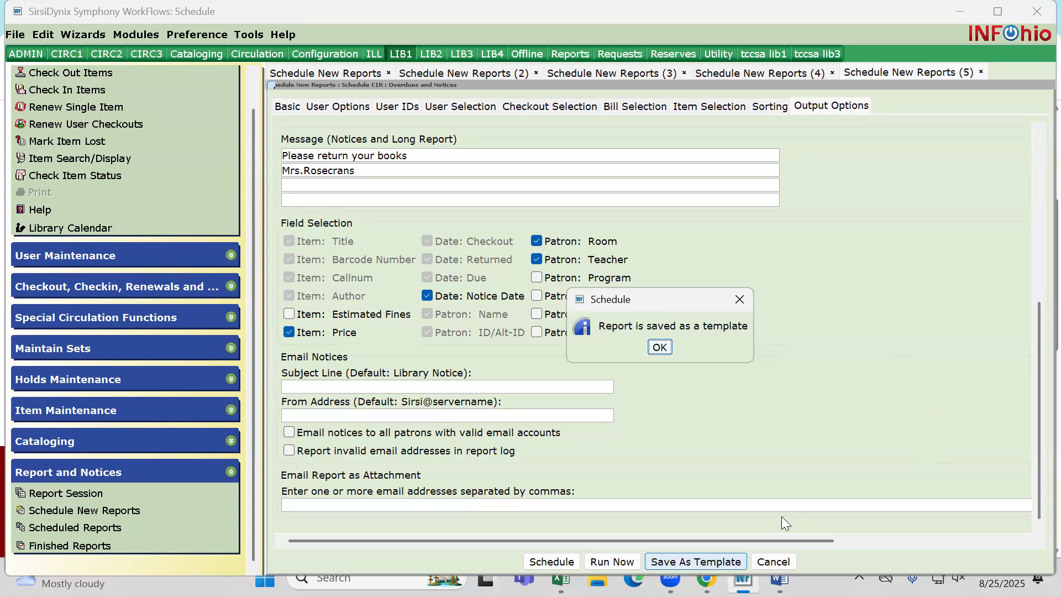
left_click(657, 348)
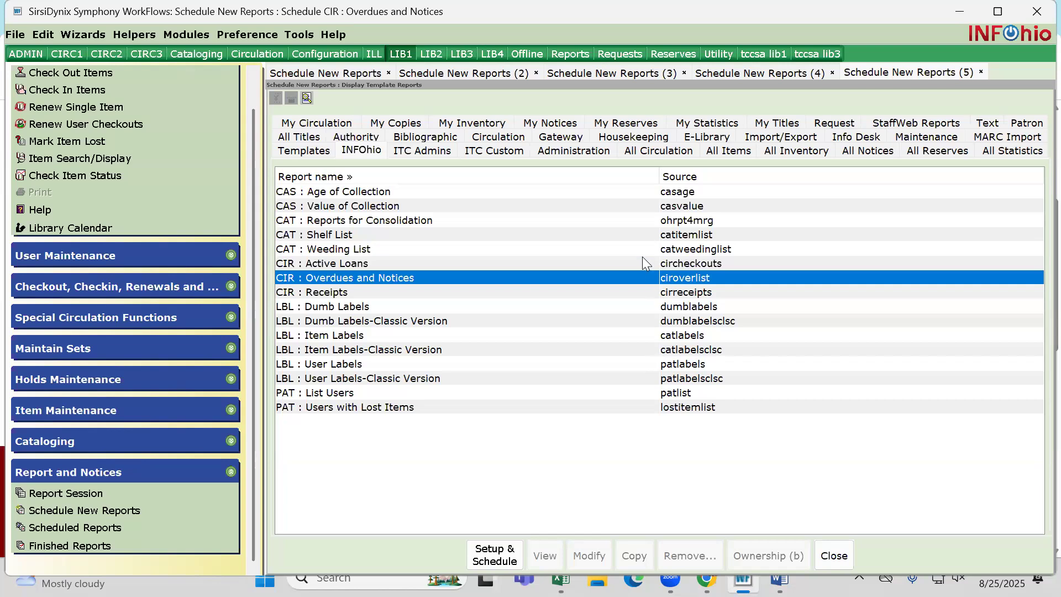
List the report templates by creation date, newest first, and check the CIR : Overdues and Notices template's creation details
left_click(320, 155)
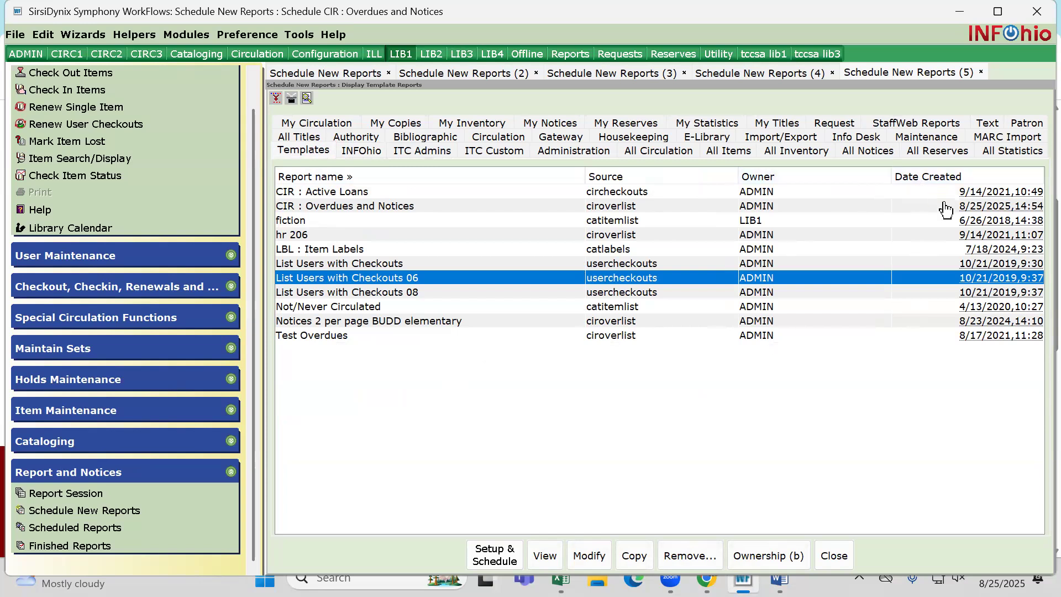
left_click(933, 177)
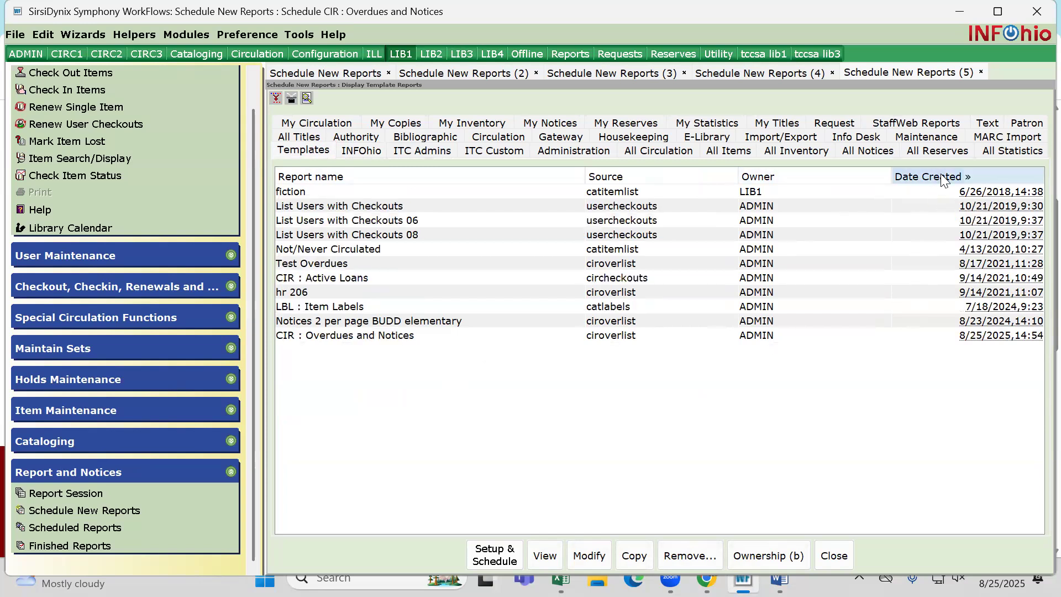
left_click(944, 179)
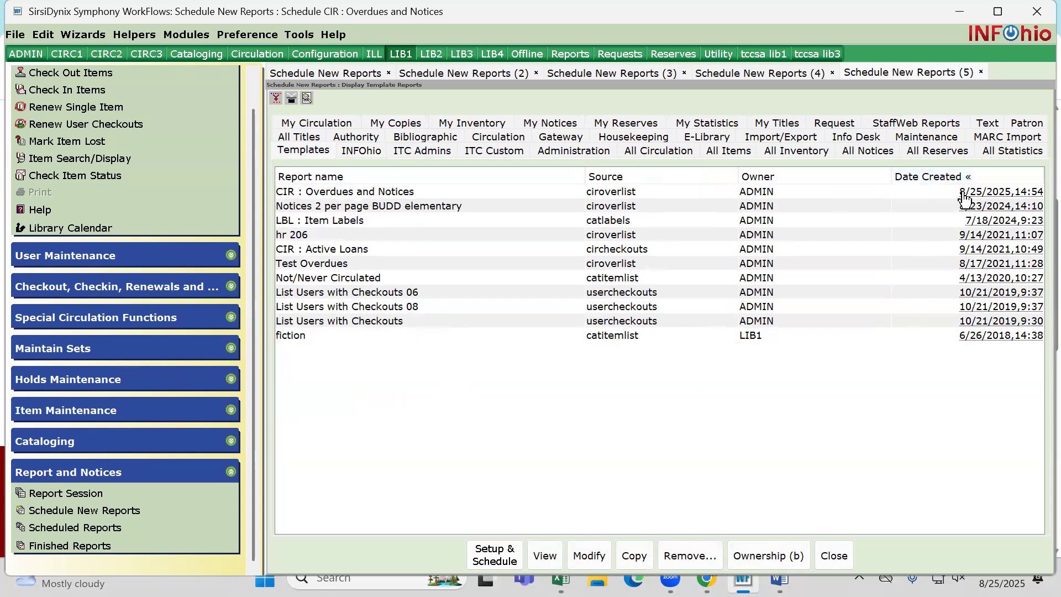
double_click(921, 191)
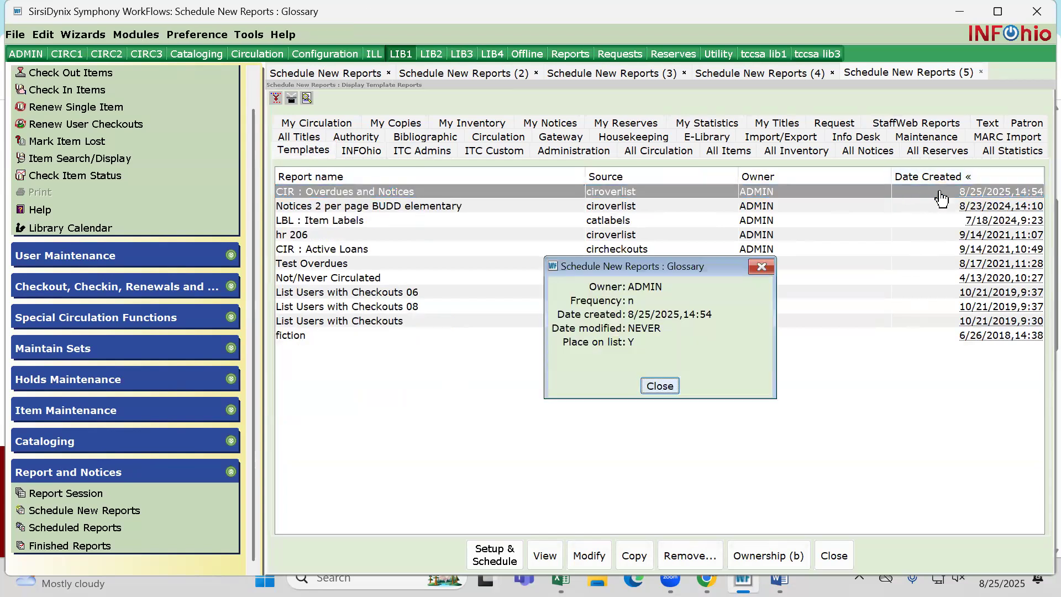
left_click(659, 386)
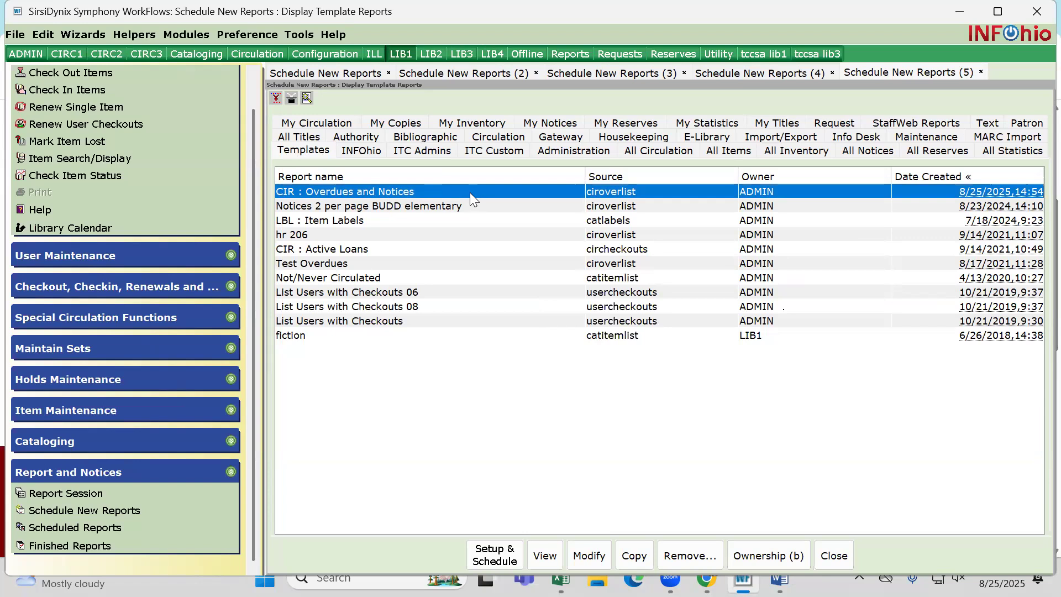
Rename the CIR : Overdues and Notices template as "Overdues every 9 weeks"
left_click(588, 554)
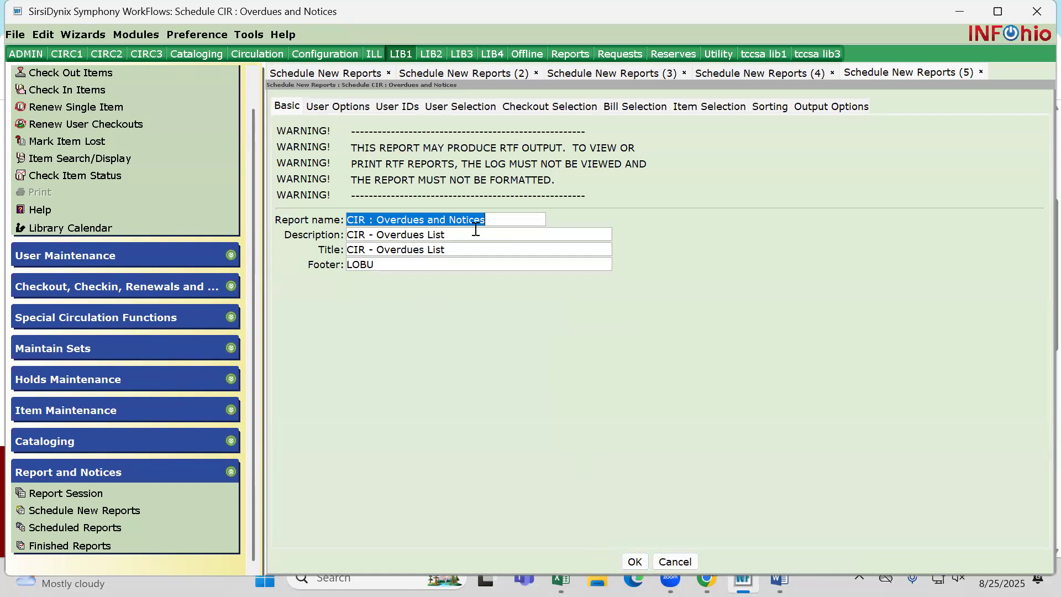
type("Overdues every 9 weeks")
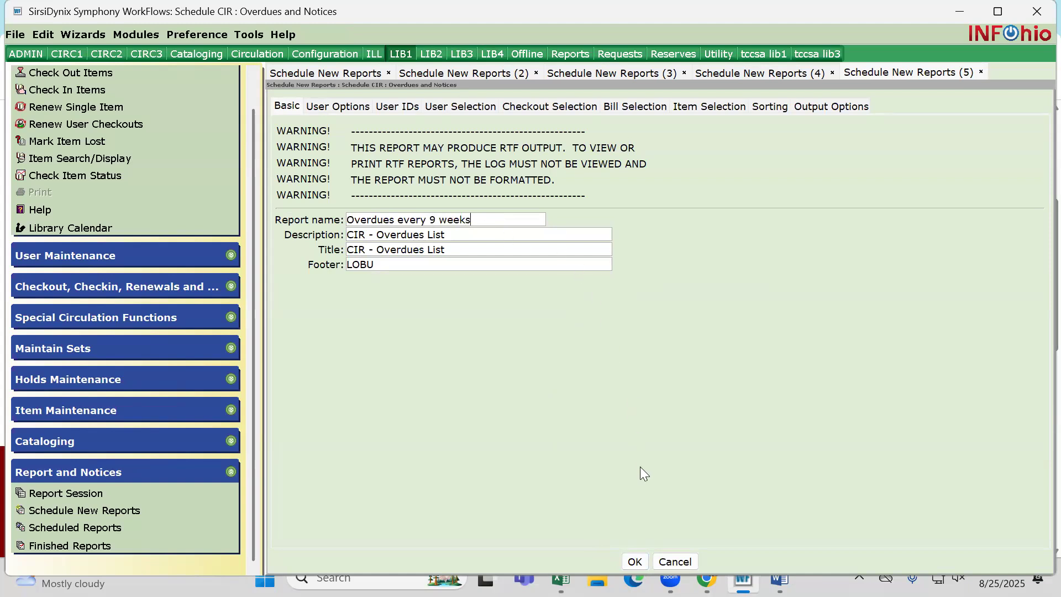
left_click(634, 561)
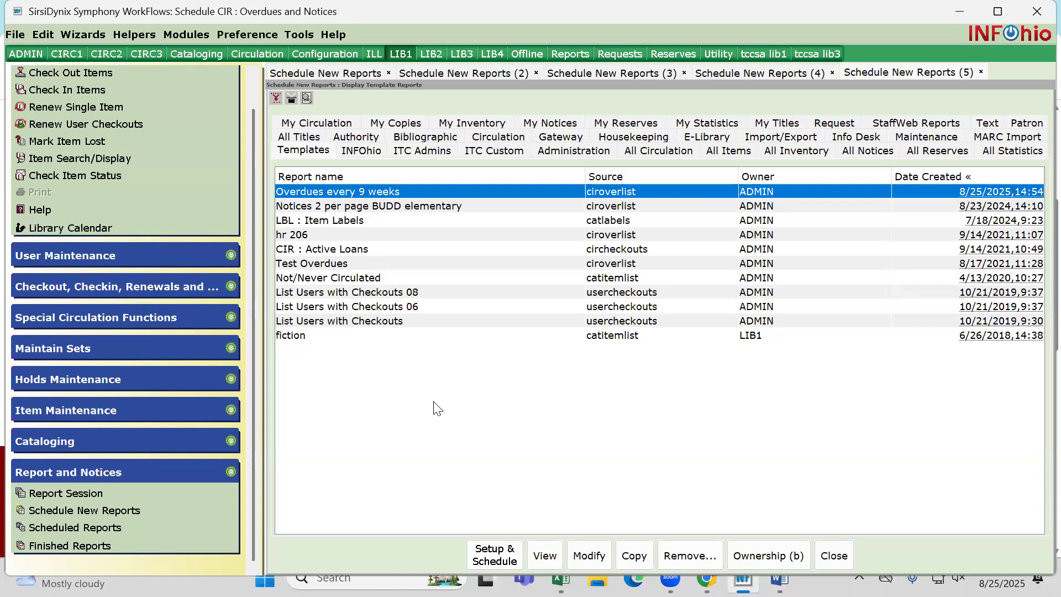
Start scheduling the Overdues every 9 weeks template with a daily schedule that repeats every 63 days
double_click(340, 192)
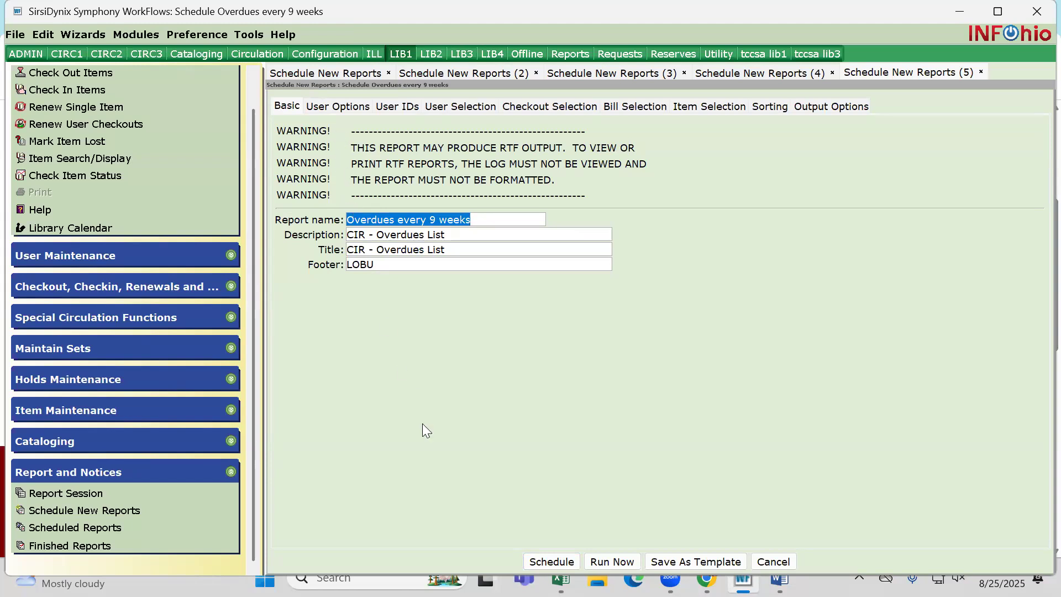
left_click(541, 561)
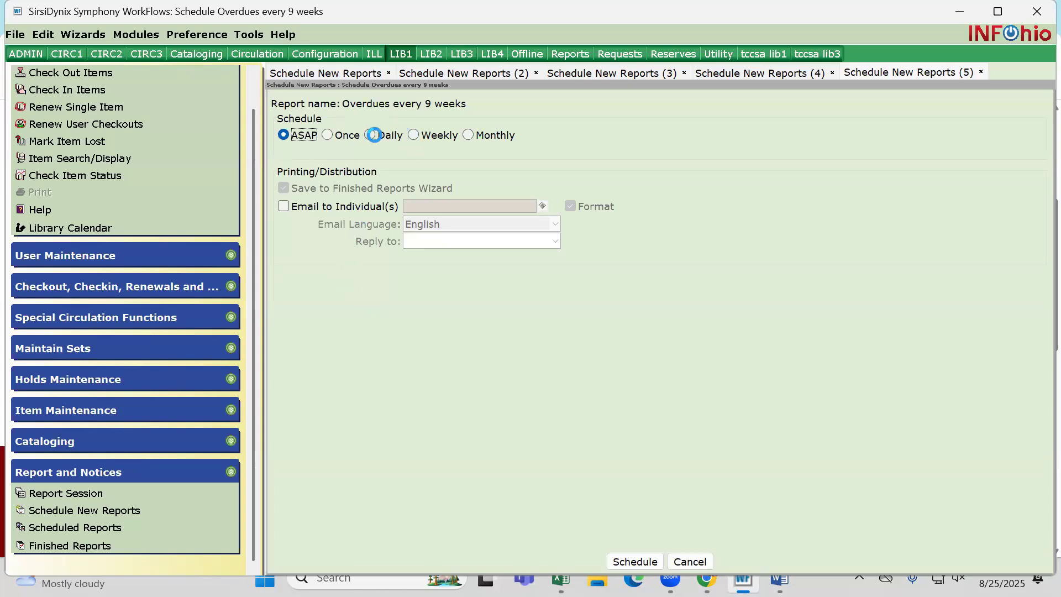
left_click(411, 135)
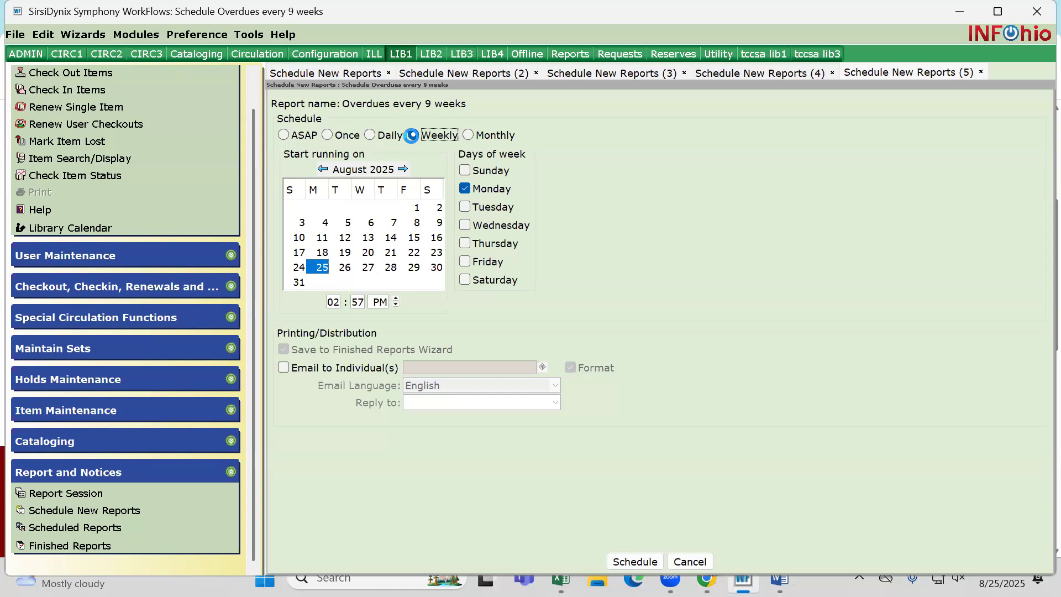
left_click(371, 135)
double_click(499, 169)
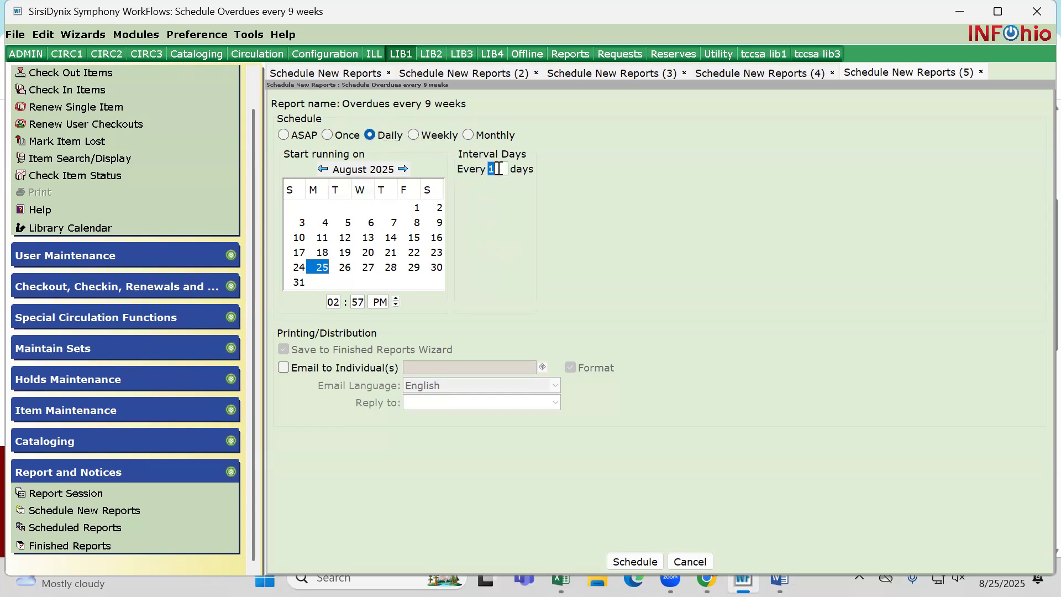
type("63")
Set the start time to 08:00 AM and schedule the report
left_click(337, 302)
left_click_drag(340, 303, 373, 302)
type("8 : 00")
left_click(395, 300)
left_click(395, 300)
left_click(396, 304)
left_click(395, 304)
left_click(381, 301)
left_click(395, 299)
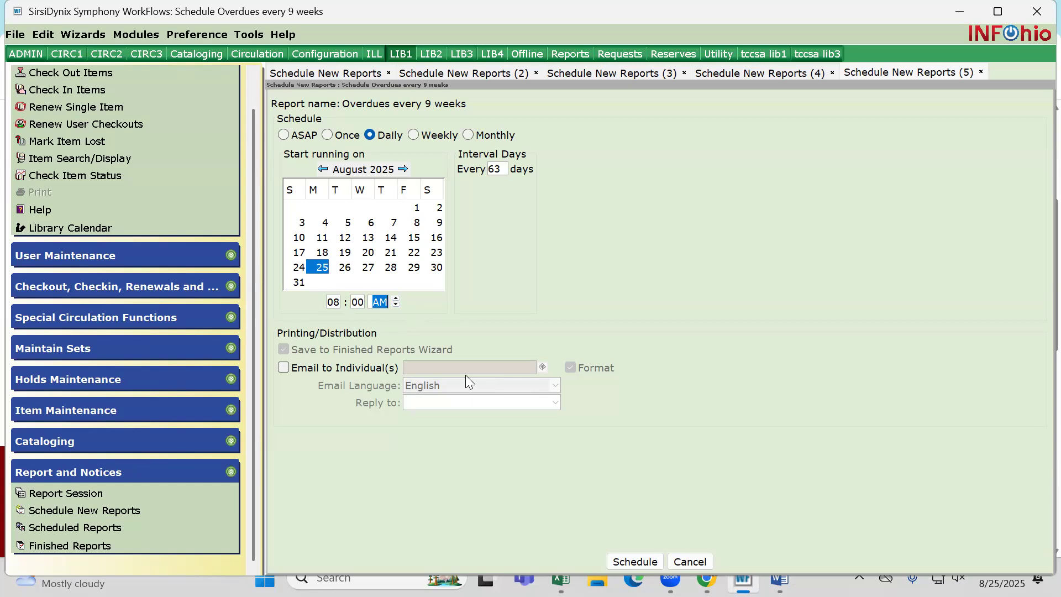
left_click(619, 562)
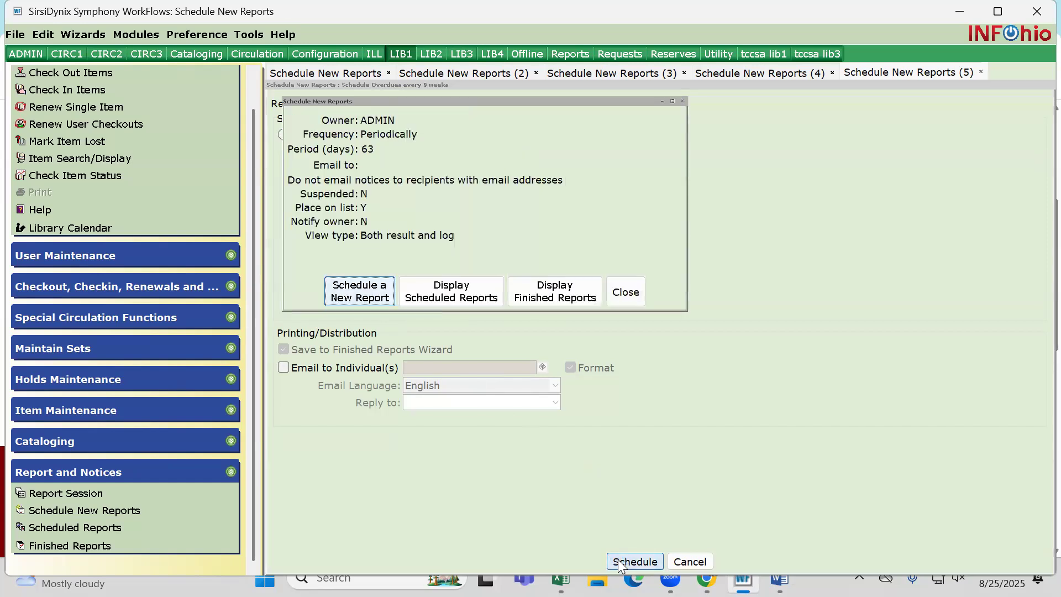
Check the finished reports, and view the scheduled reports sorted by when they last ran
left_click(555, 292)
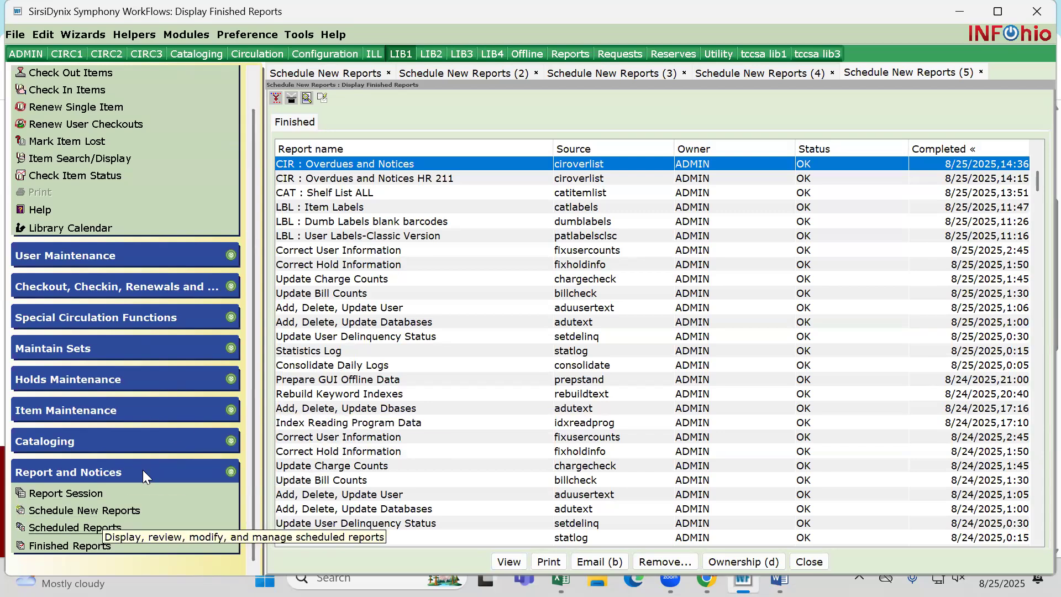
left_click(103, 526)
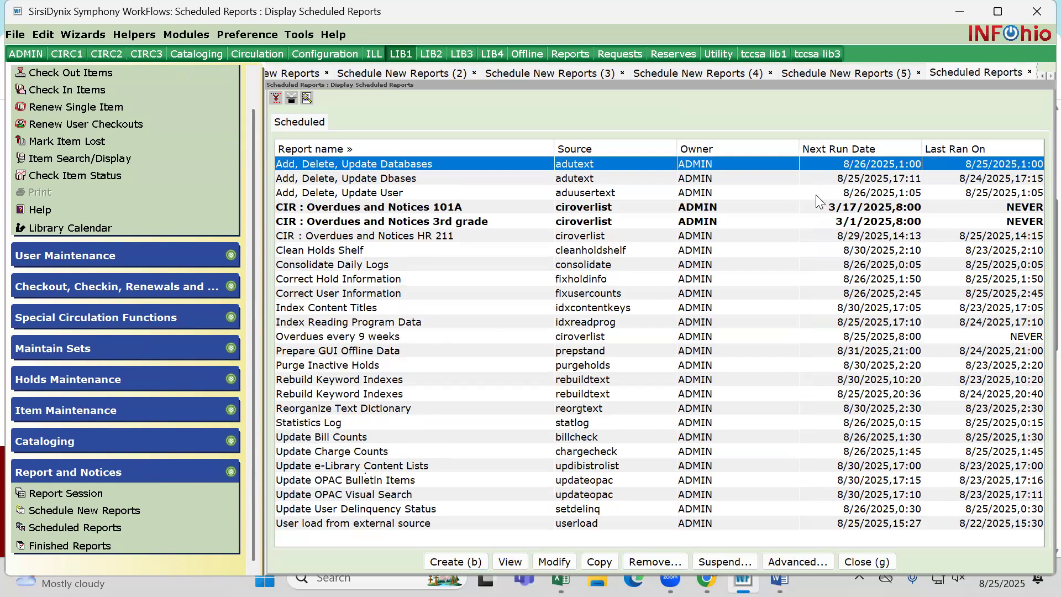
left_click(960, 148)
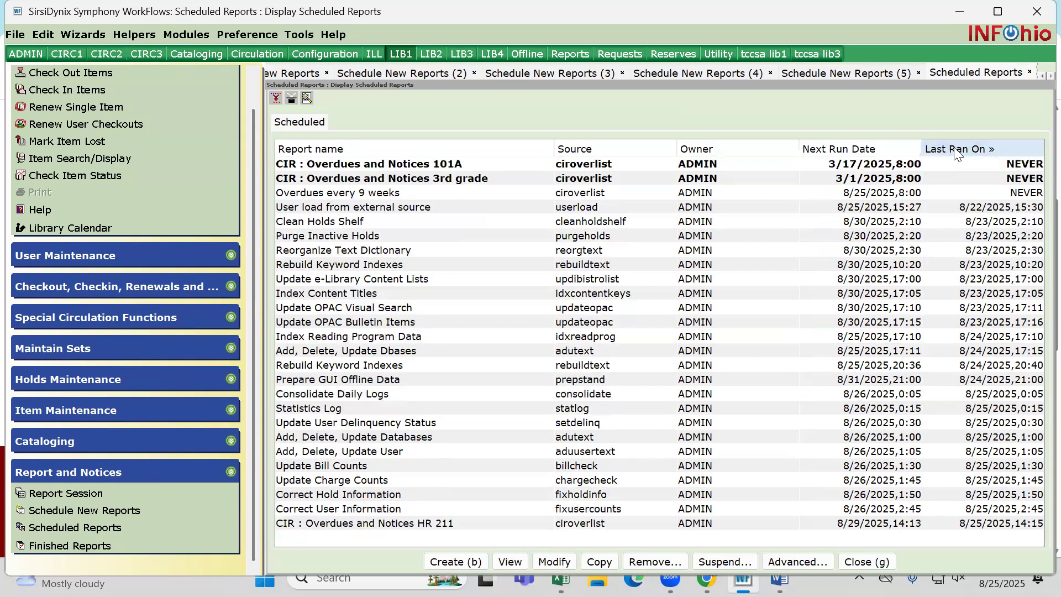